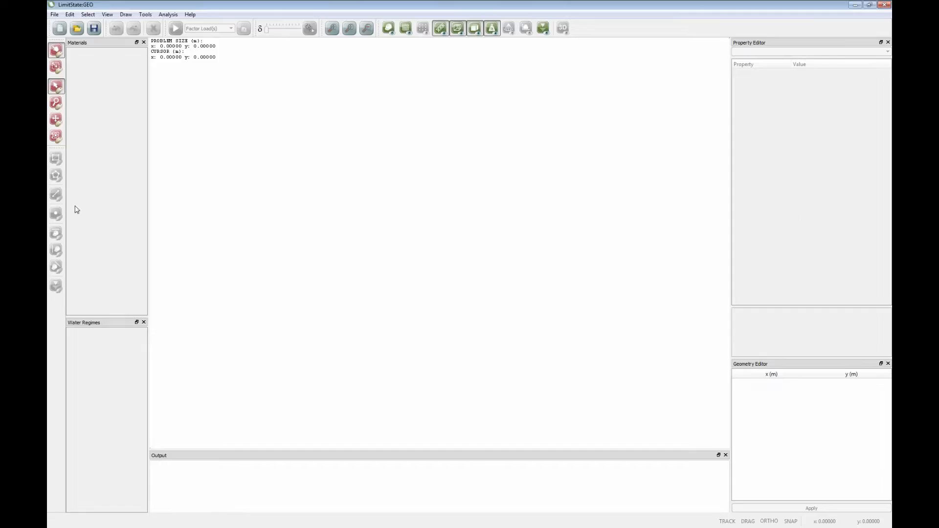
- Import the geometry from stem_wall_case_study_0.dxf, bringing closed loops in as solid geometry objects with all layers included
click(55, 14)
mouse_move(80, 88)
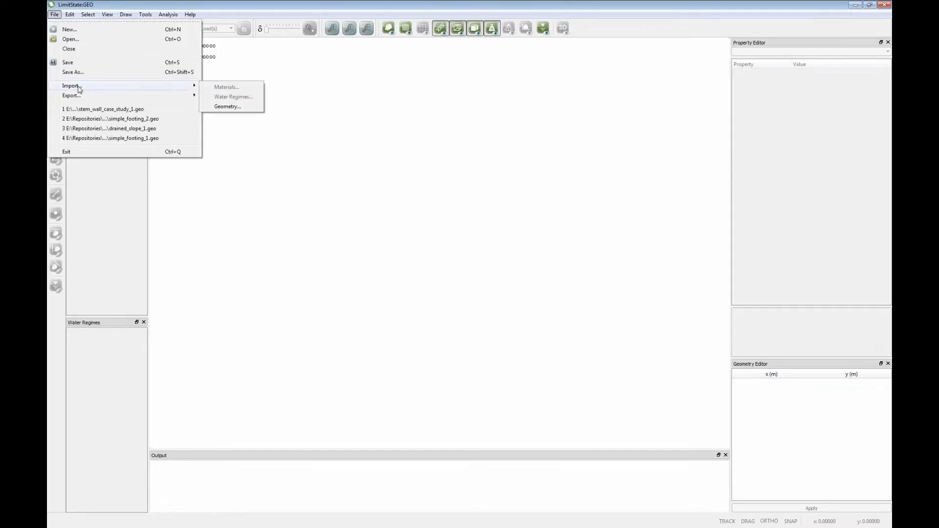
click(226, 106)
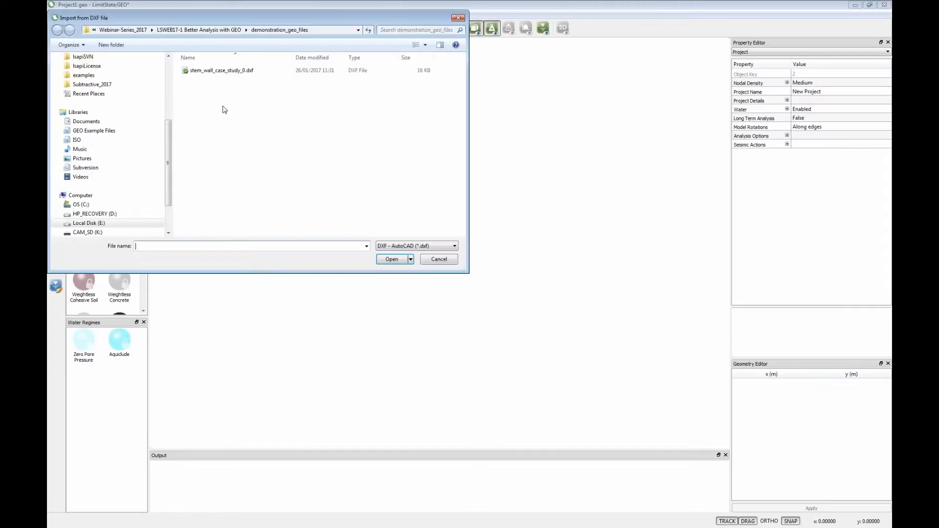
click(227, 74)
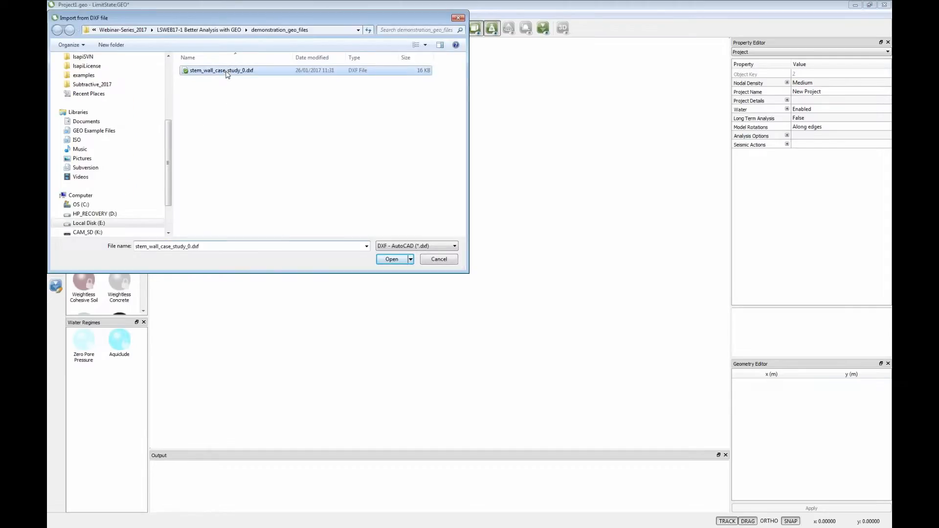
click(381, 258)
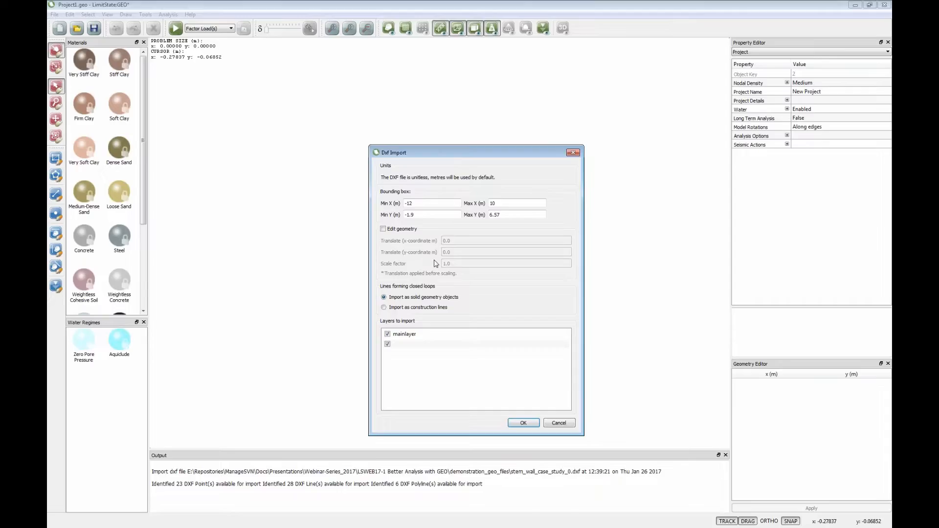
click(523, 424)
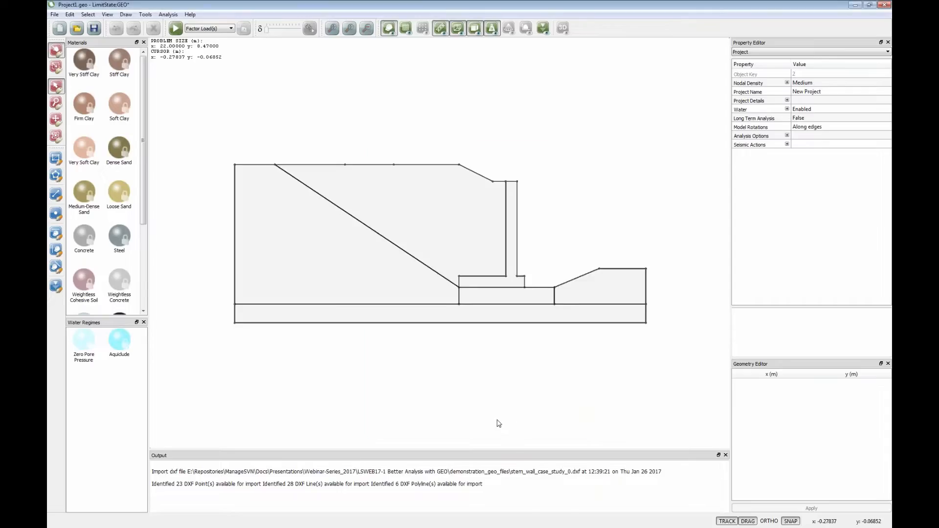
- Clear all construction lines from the imported geometry
click(126, 15)
mouse_move(136, 29)
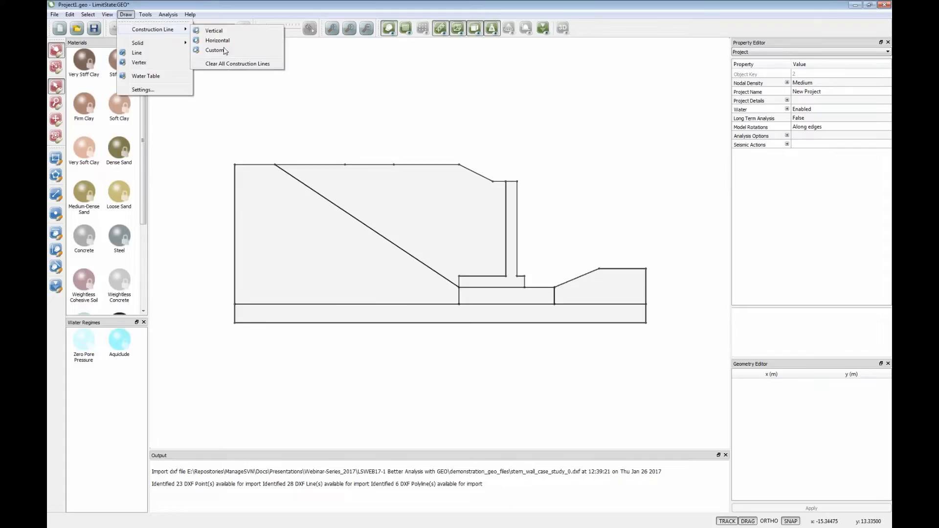
click(227, 64)
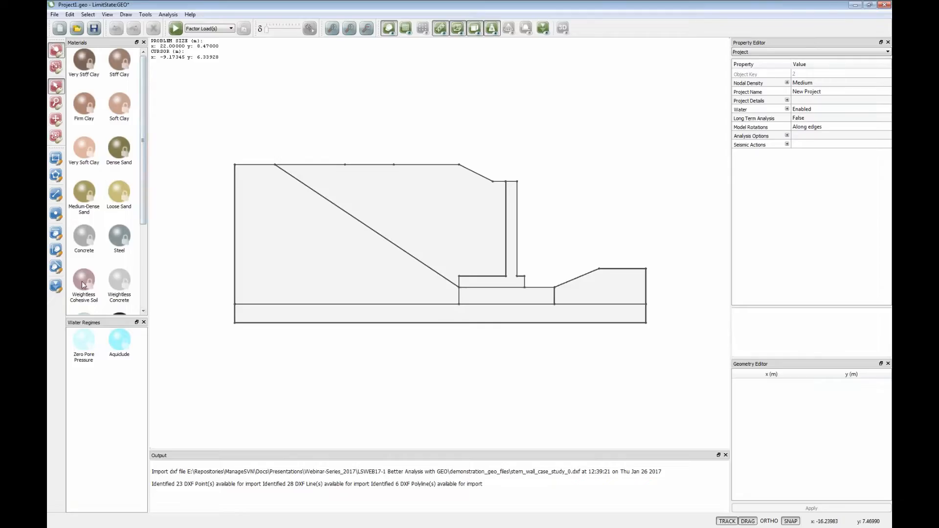
- Assign the Very Stiff Clay material to the thin base layer along the bottom of the model
scroll(142, 138, down, 1)
mouse_move(143, 139)
mouse_down()
mouse_move(143, 203)
mouse_move(143, 131)
mouse_up()
drag(85, 72, 322, 314)
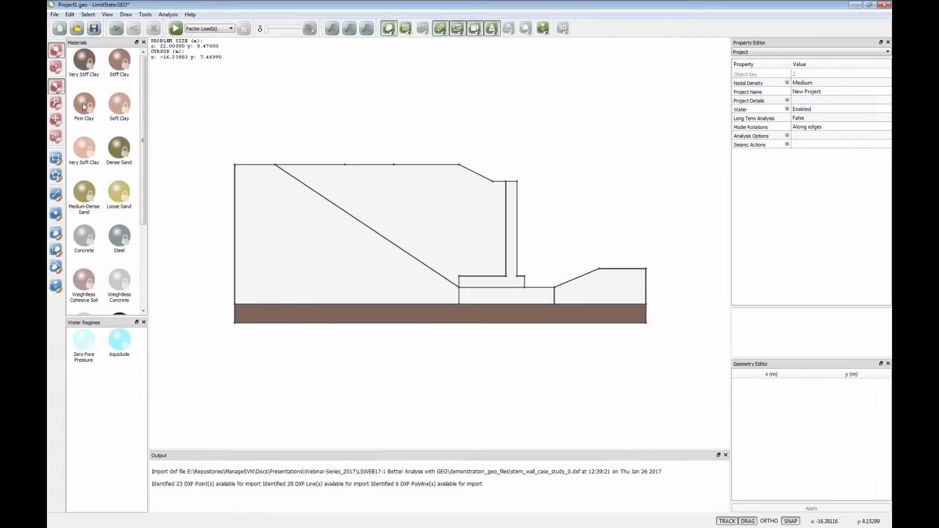
- Assign Firm Clay to all soil zones above the base layer and Concrete to the stem wall
drag(81, 106, 268, 251)
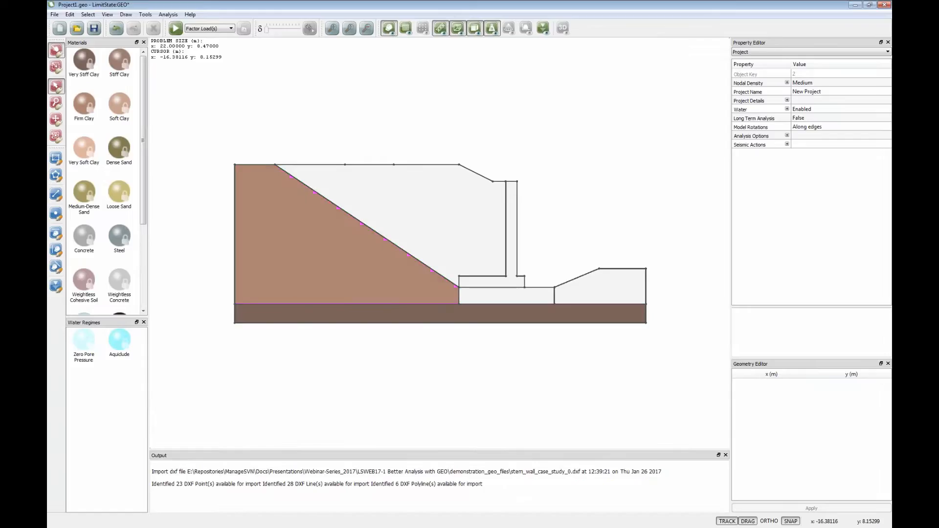
drag(86, 105, 342, 195)
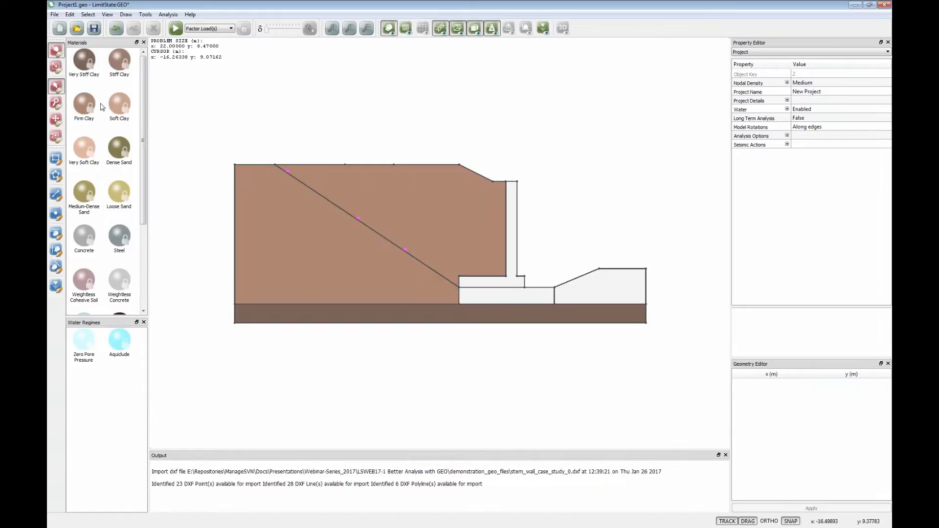
drag(84, 108, 591, 288)
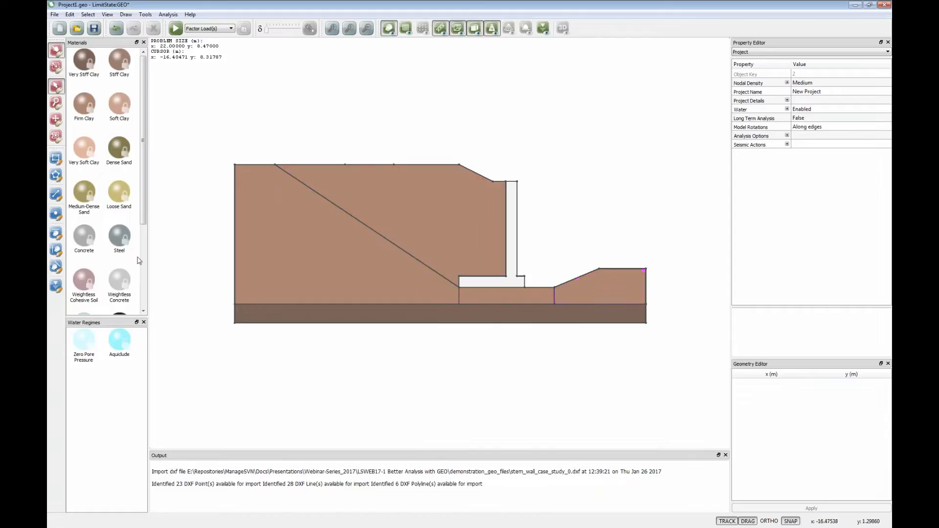
drag(83, 237, 486, 281)
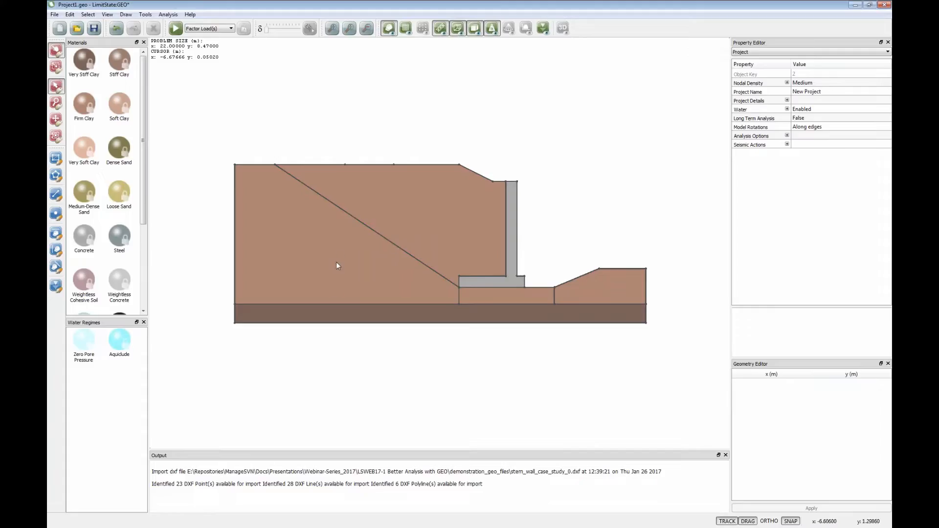
- Apply a variable normal load of 10 kN/m² with adequacy True to the top ground boundary between x = -3.5 and x = 0
click(415, 165)
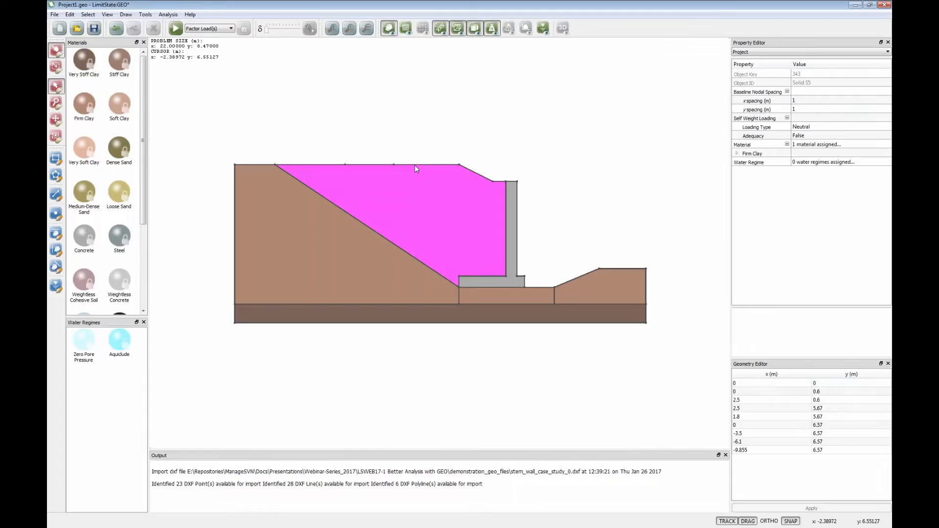
scroll(415, 165, up, 1)
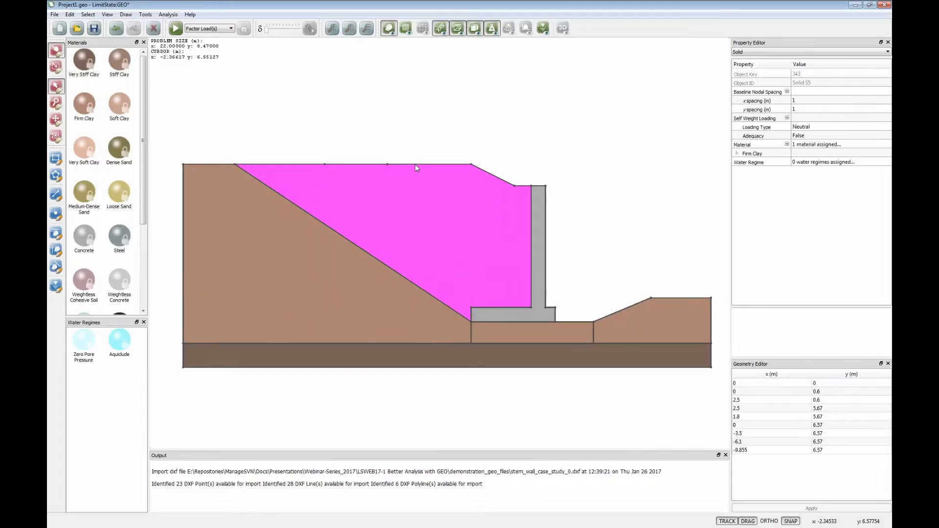
click(414, 163)
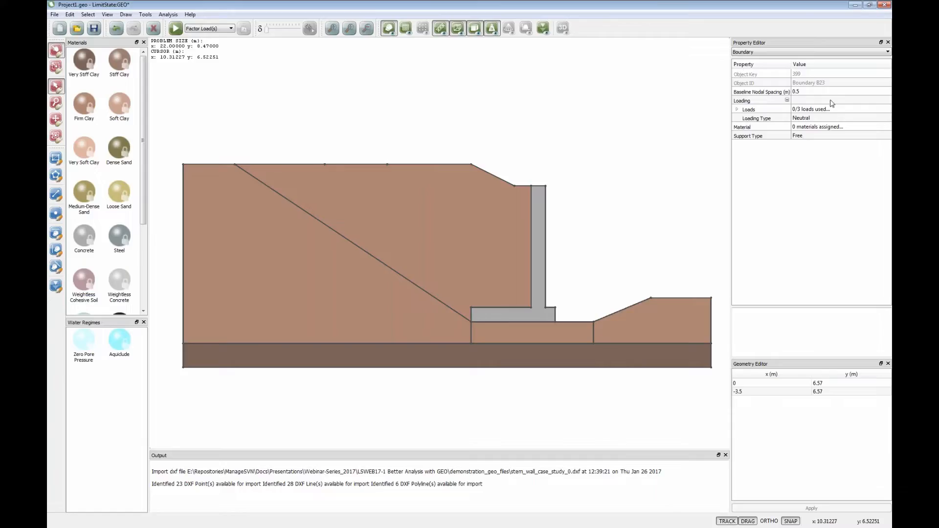
click(736, 110)
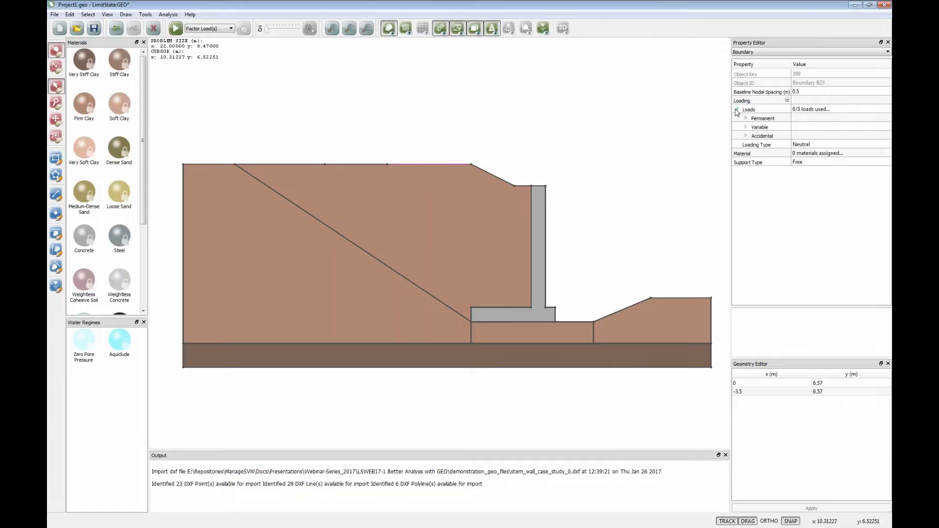
click(746, 127)
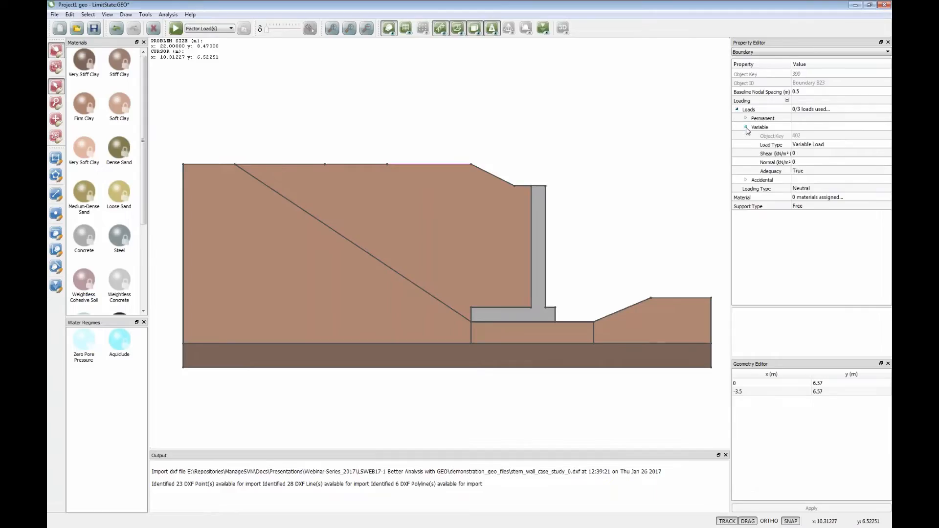
click(798, 164)
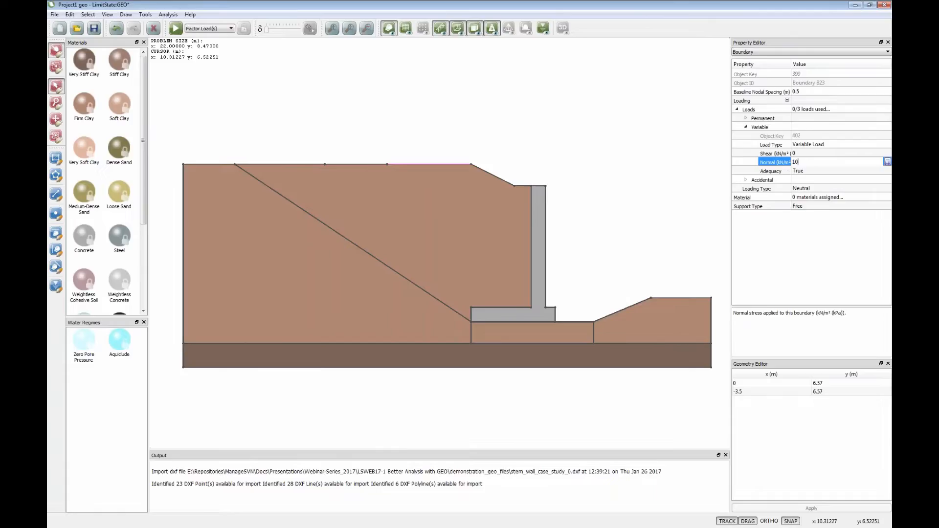
text(10)
click(805, 173)
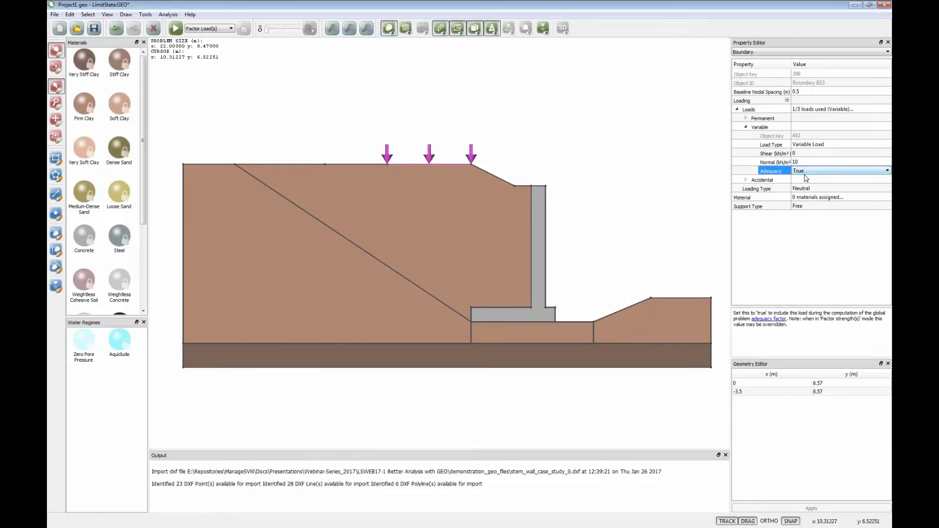
click(646, 162)
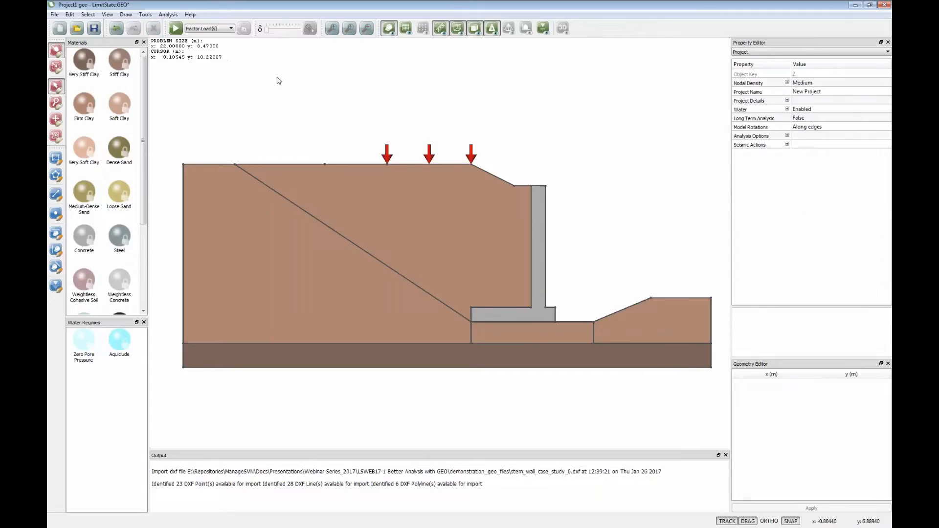
- Try to solve the loaded model and dismiss the diagnostics report
click(176, 29)
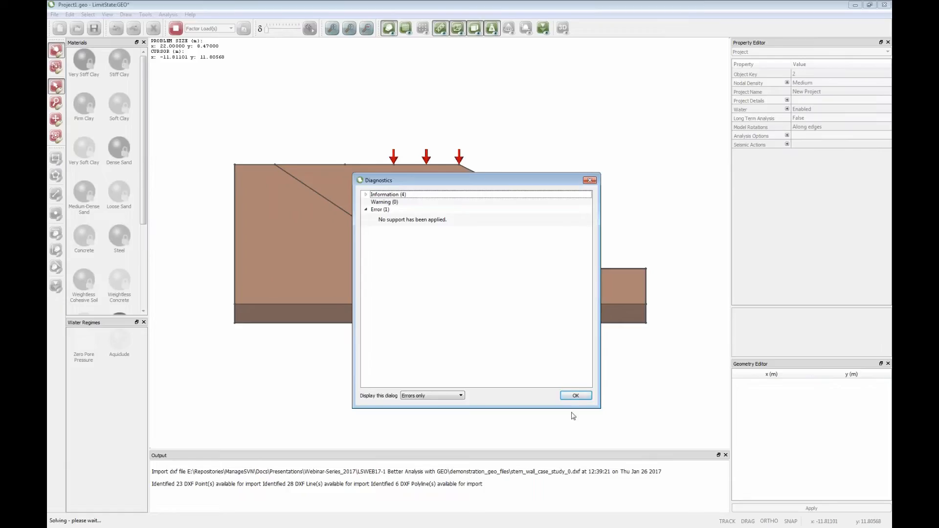
click(583, 397)
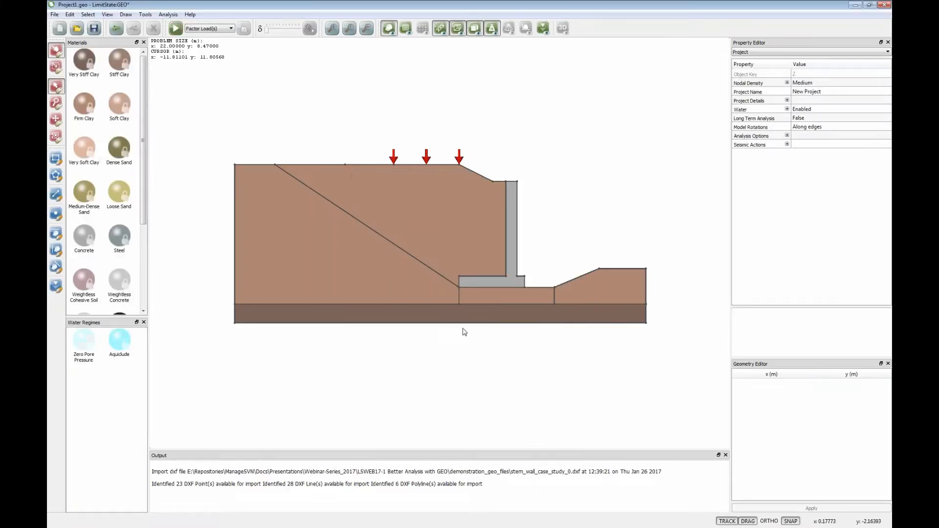
- Set the support type of both vertical boundaries on the model's left side to Fixed, consulting the support type descriptions
click(235, 253)
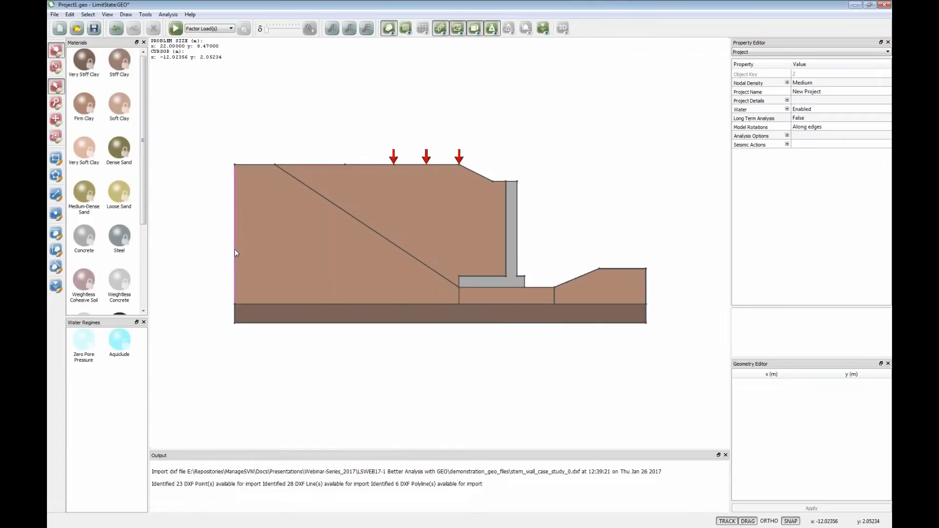
shift+click(234, 314)
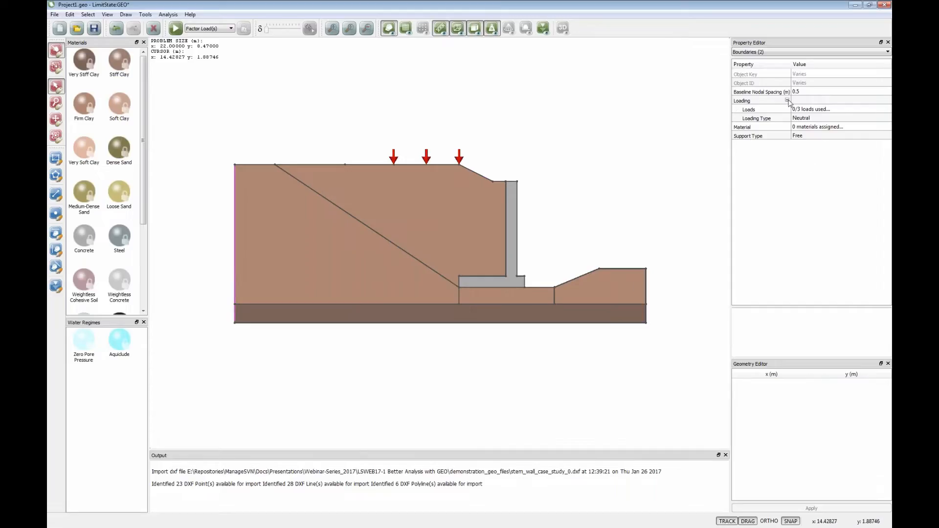
click(754, 137)
click(803, 137)
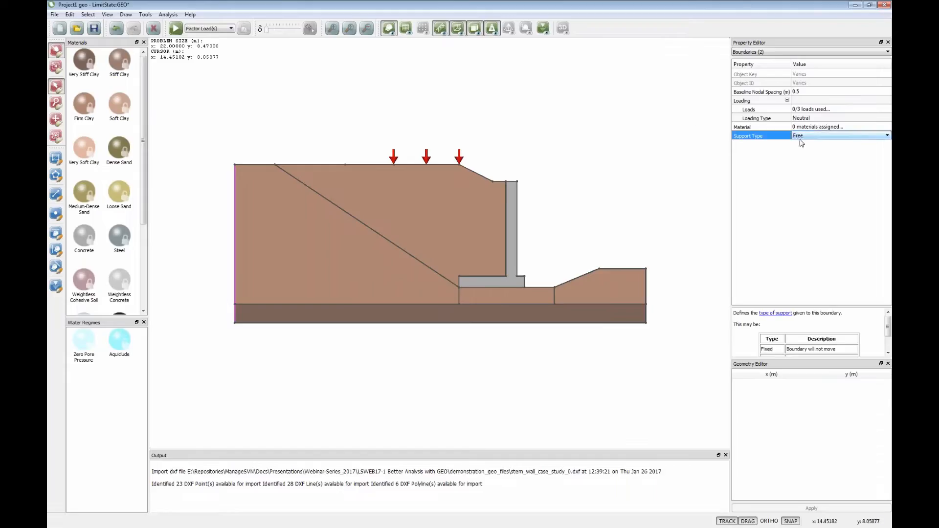
click(757, 135)
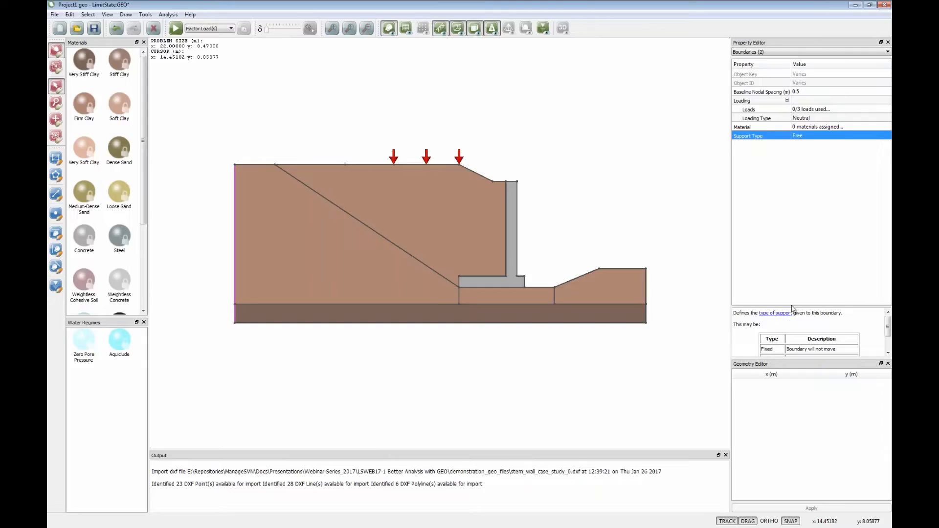
drag(792, 308, 792, 258)
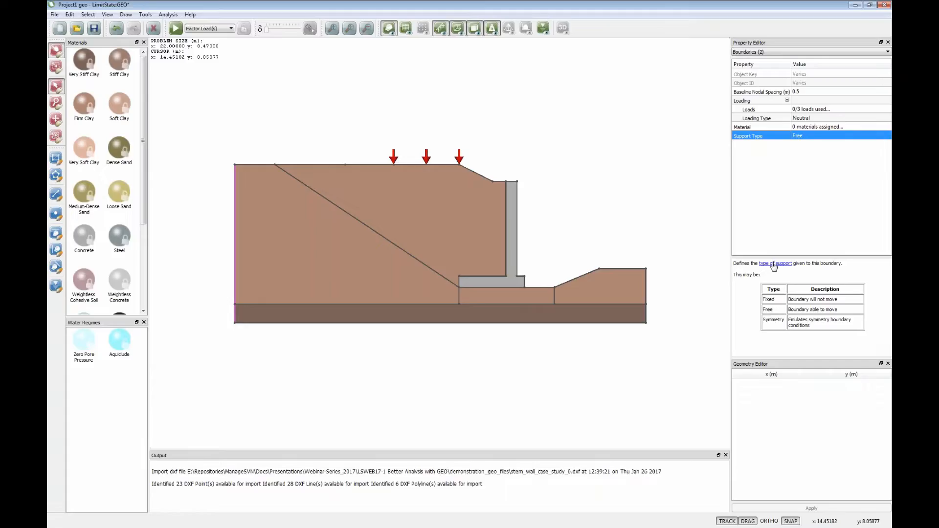
click(831, 136)
click(874, 138)
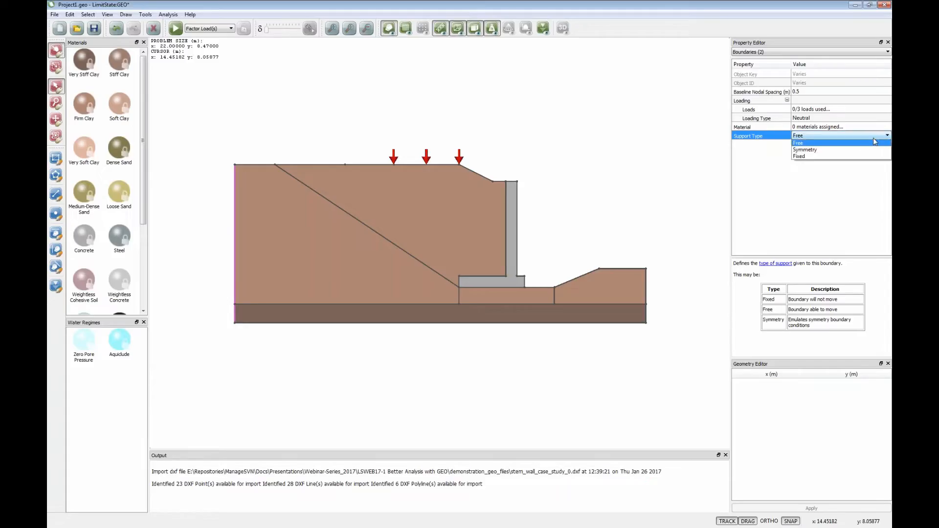
click(816, 156)
click(621, 180)
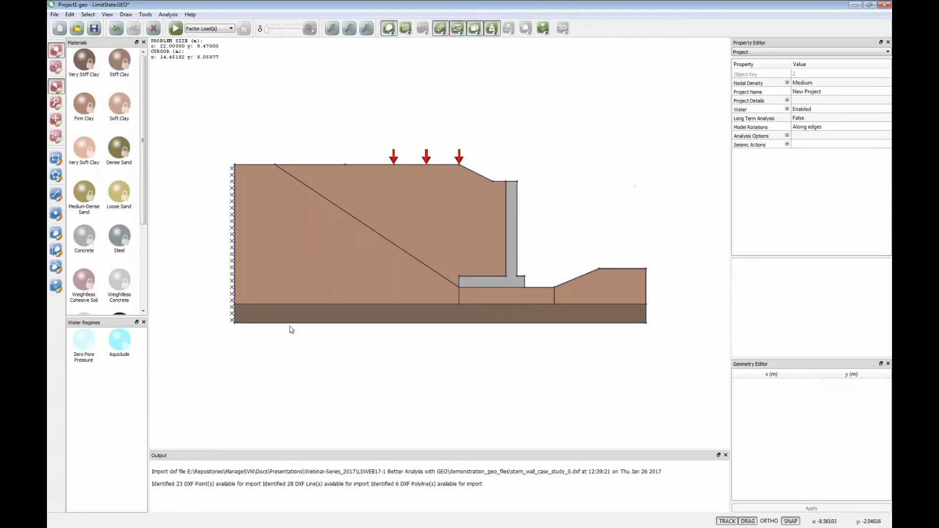
- Set the support type of the model's bottom boundary to Fixed
click(265, 325)
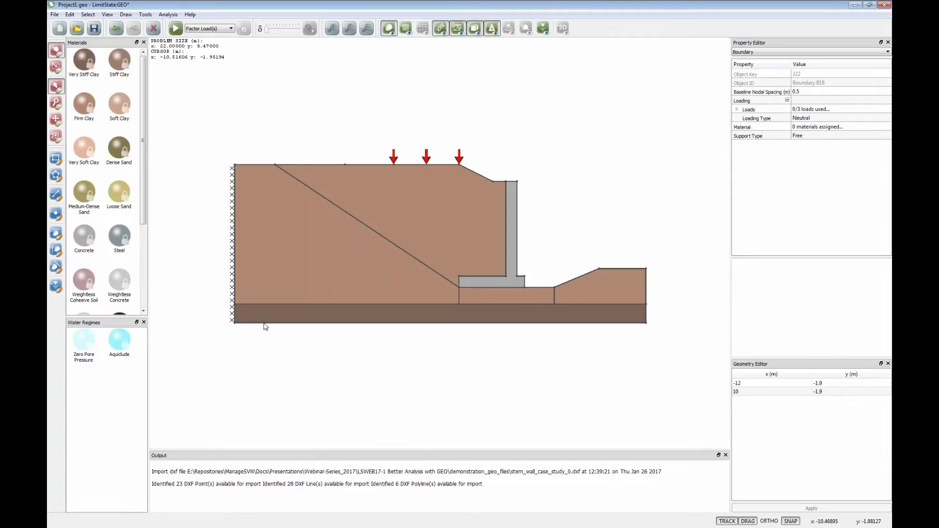
click(812, 136)
click(802, 136)
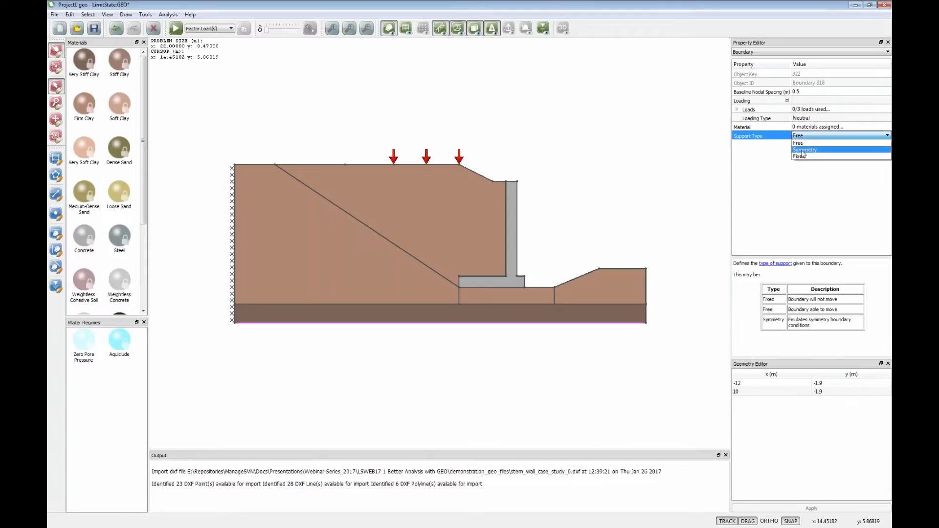
click(802, 156)
click(618, 193)
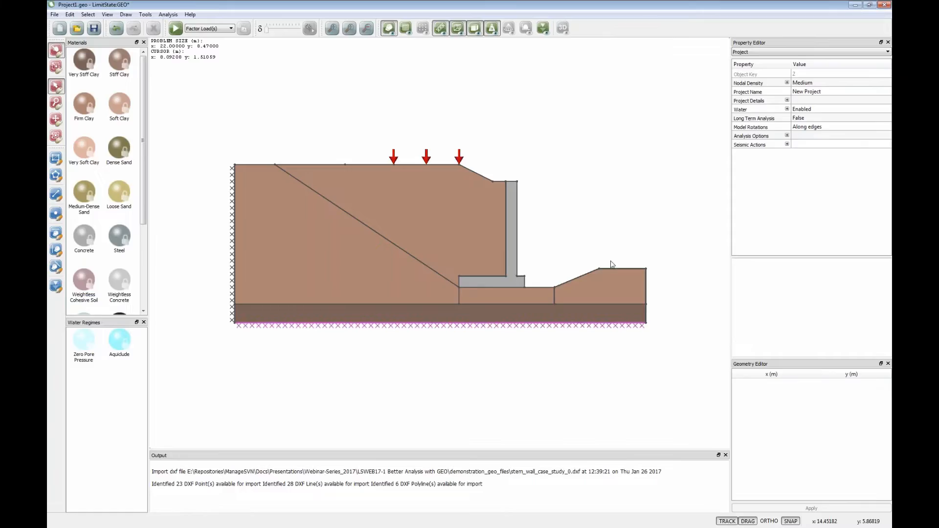
- Set the support type of both vertical boundaries on the model's right side to Fixed
click(643, 316)
click(646, 312)
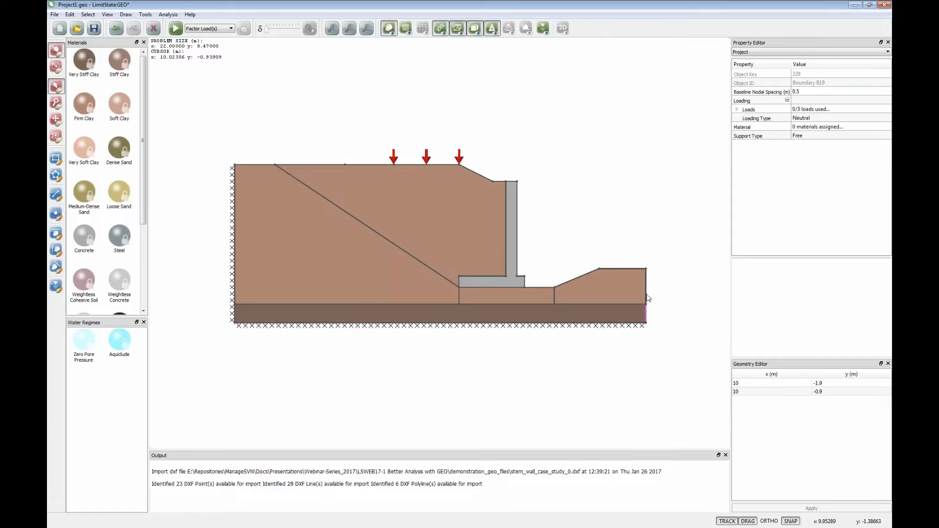
shift+click(647, 297)
click(763, 136)
click(810, 136)
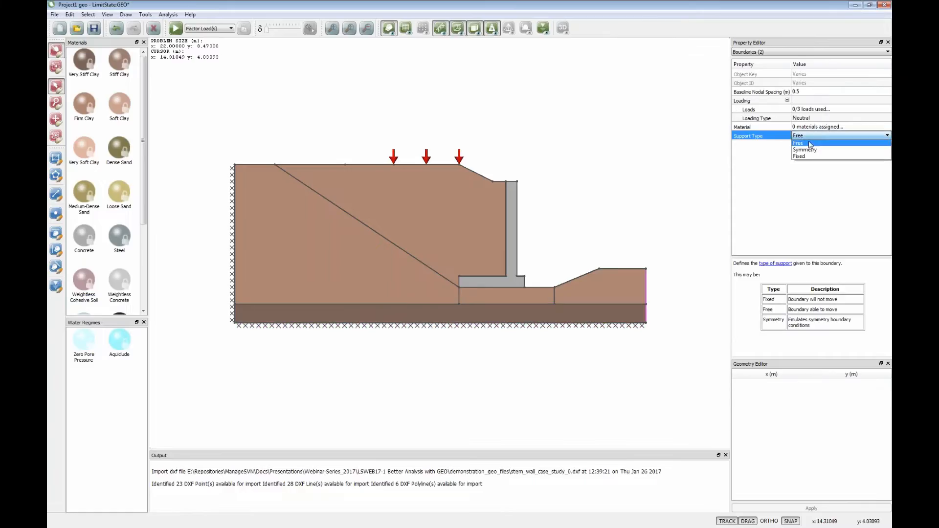
click(804, 156)
click(650, 172)
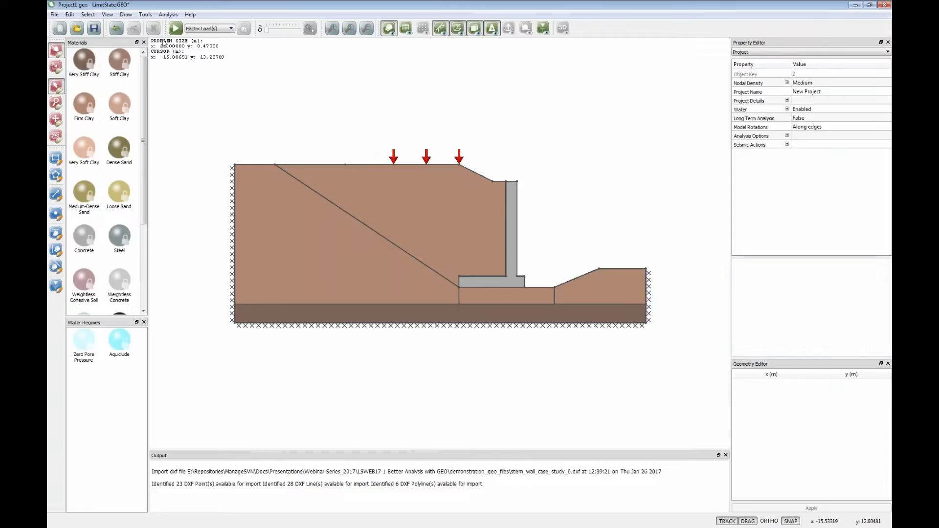
- Solve the supported stem wall model and review the adequacy factor explanation, moving it clear of the failure mechanism, and close the project
click(175, 28)
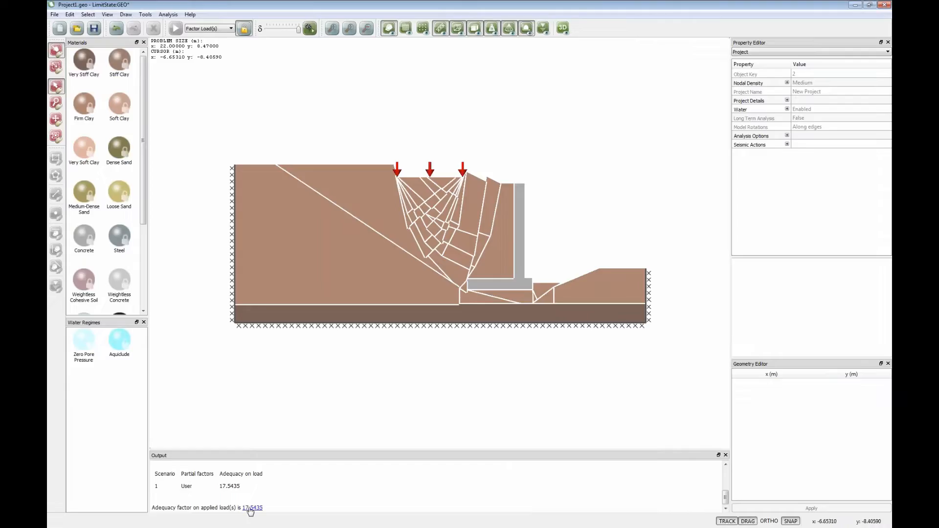
click(251, 509)
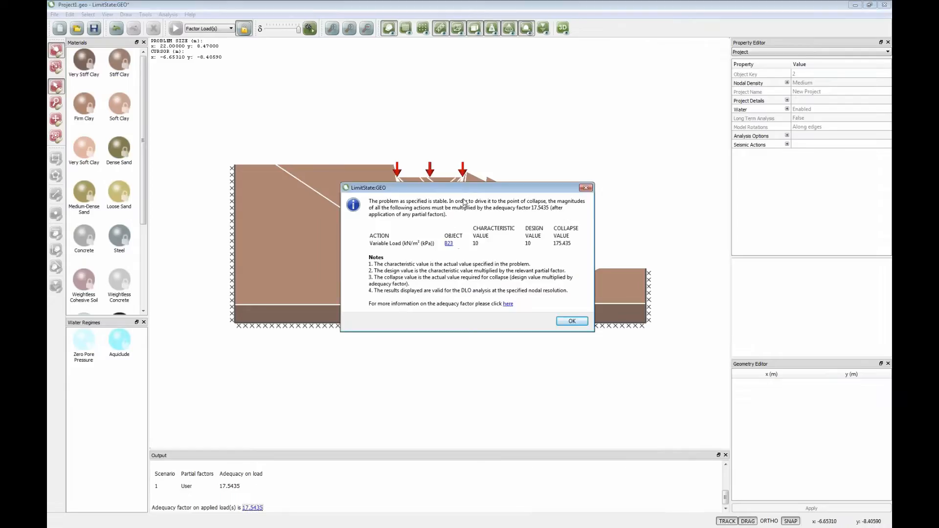
drag(466, 190, 595, 90)
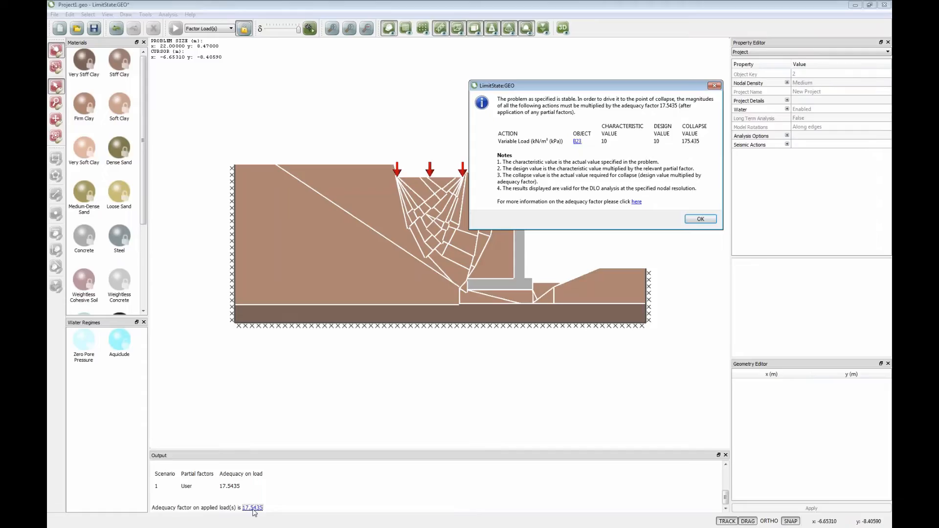
click(695, 219)
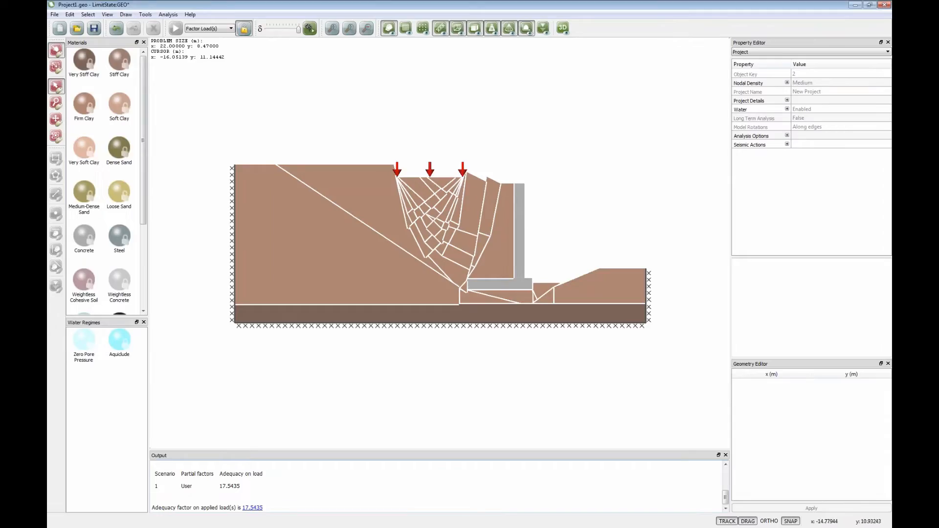
click(886, 6)
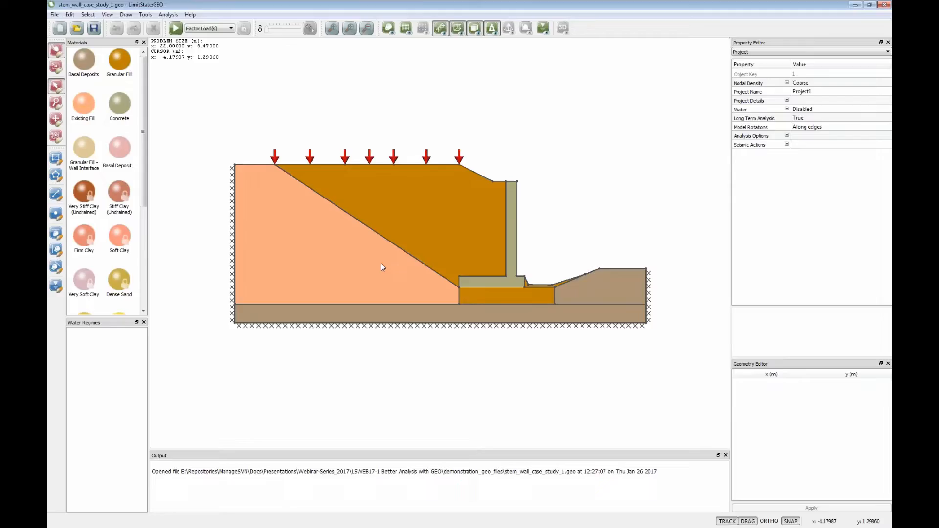
- Examine the Existing Fill material of the large retained solid, including its drained angle of shearing resistance and saturated unit weight
click(316, 268)
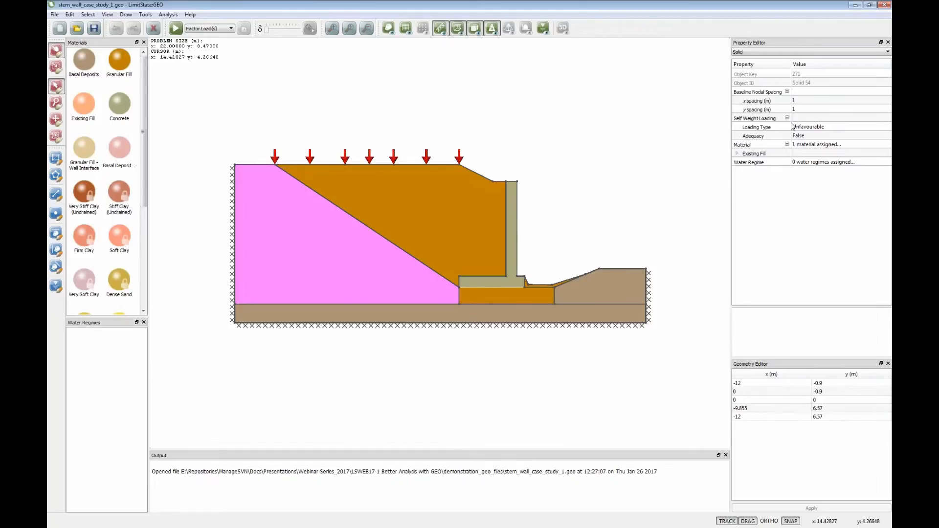
click(737, 155)
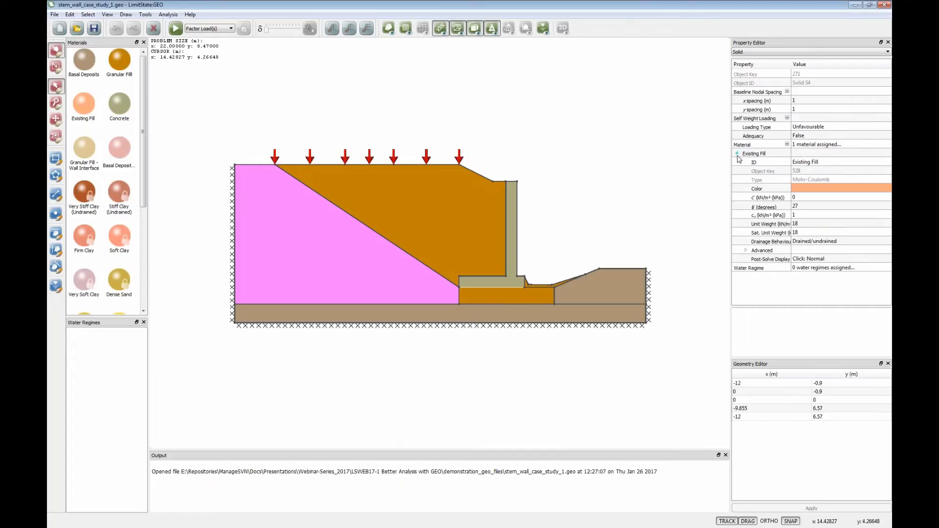
click(801, 207)
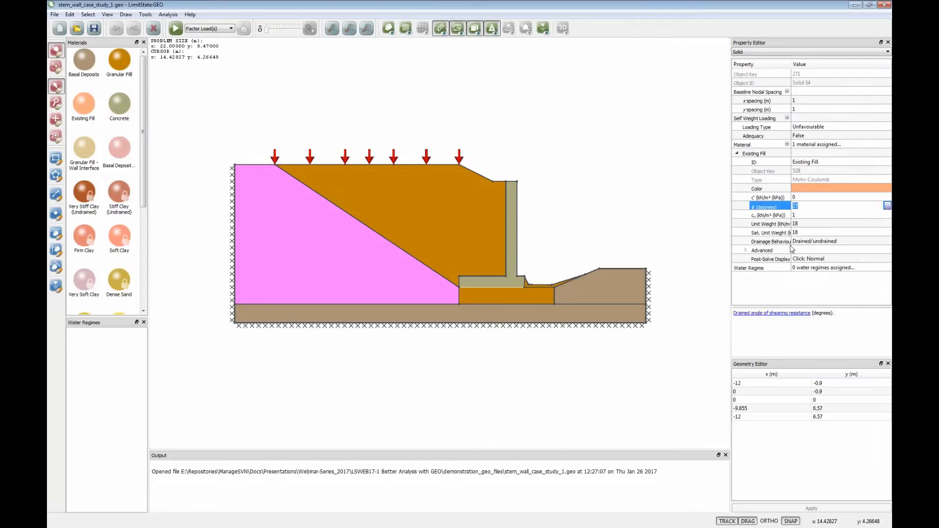
click(803, 233)
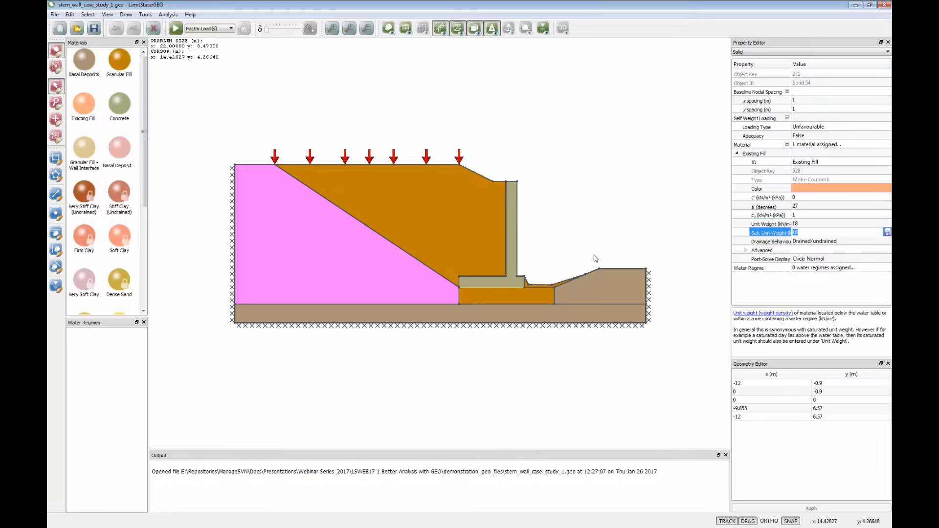
- Examine the Granular Fill material behind the wall, checking its shearing resistance angle, undrained shear strength and unit weights
click(467, 233)
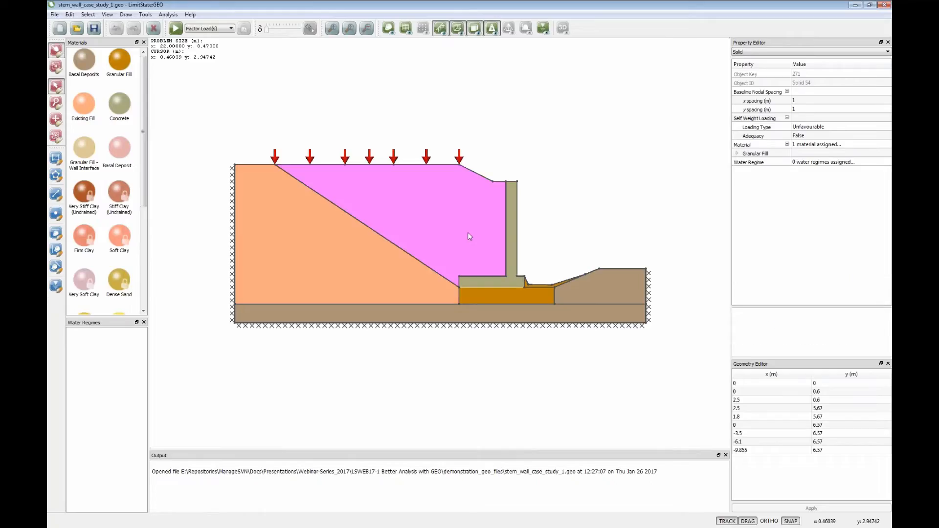
click(737, 153)
click(802, 206)
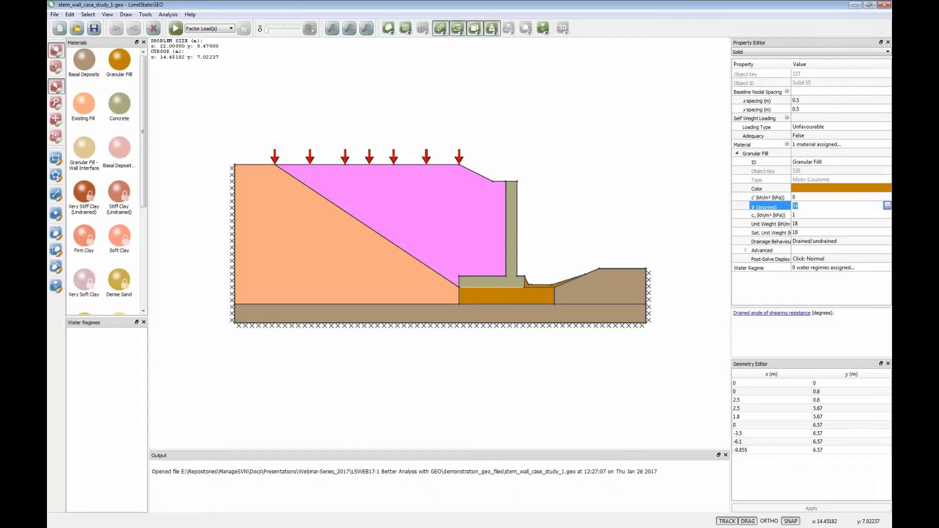
click(801, 217)
click(802, 225)
click(802, 234)
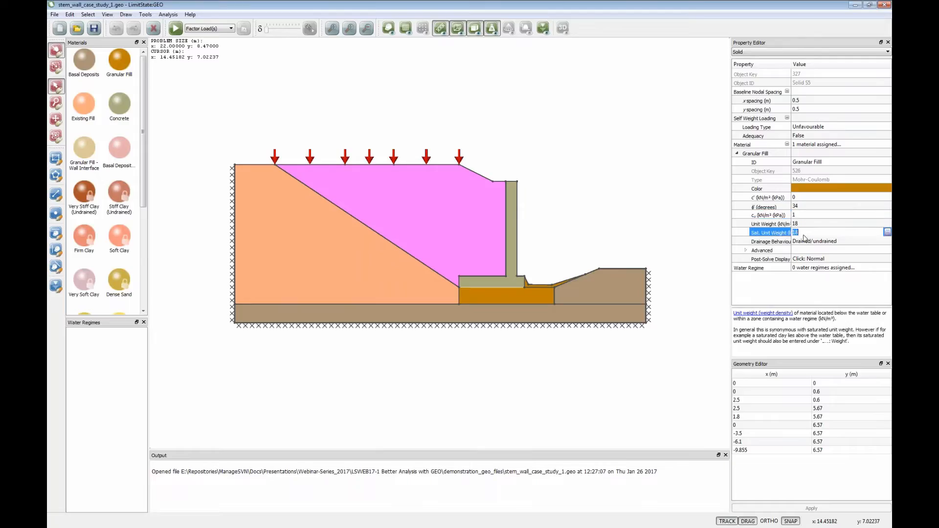
click(803, 225)
click(804, 216)
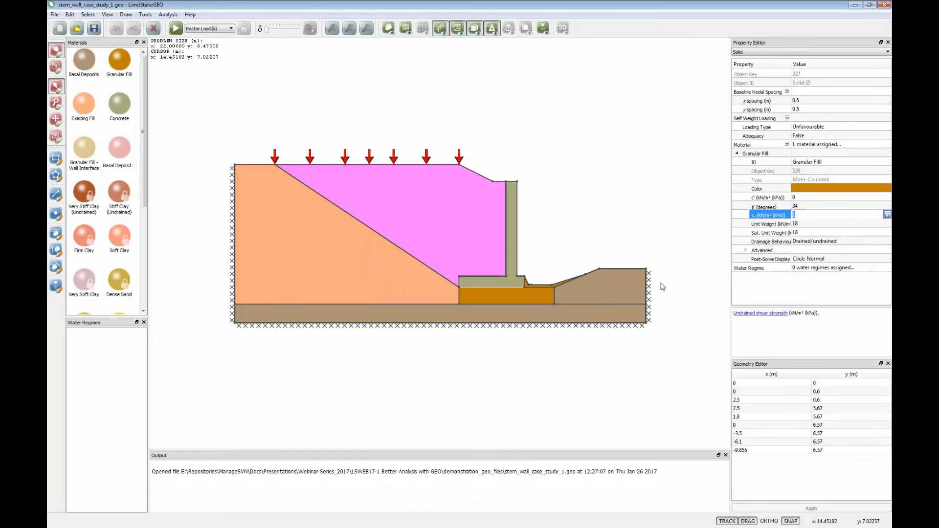
- Examine the Granular Fill - Wall Interface material beneath the wall base, checking its cohesion and tan φ multipliers and its parent material
click(503, 287)
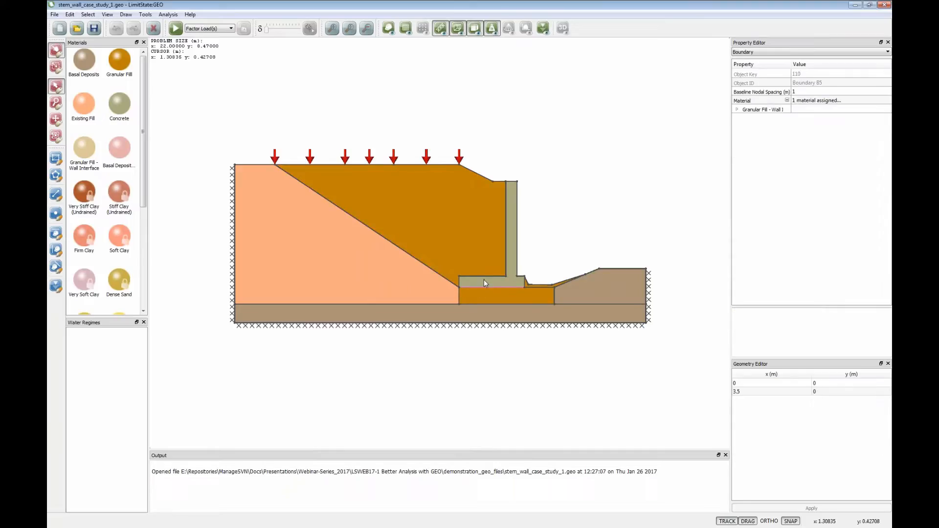
click(737, 110)
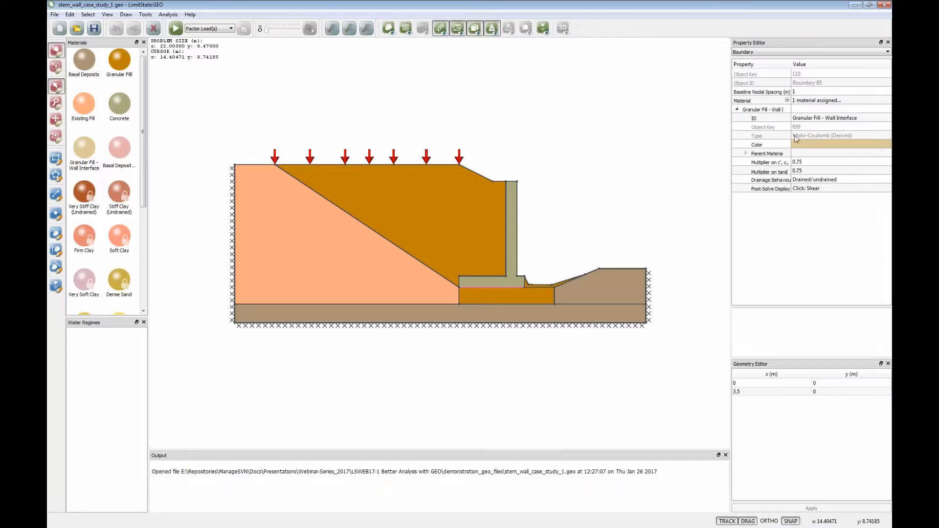
click(800, 163)
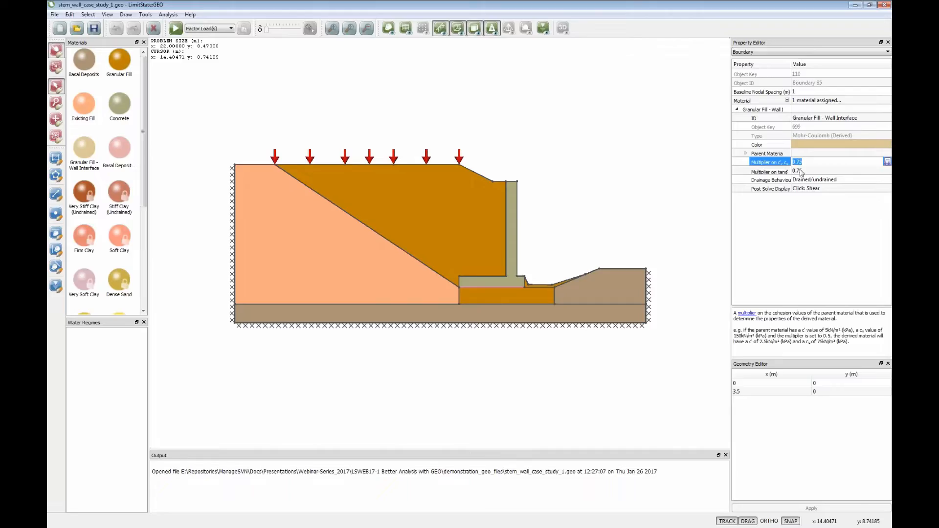
click(800, 172)
click(800, 164)
click(800, 172)
click(800, 163)
click(800, 172)
click(746, 153)
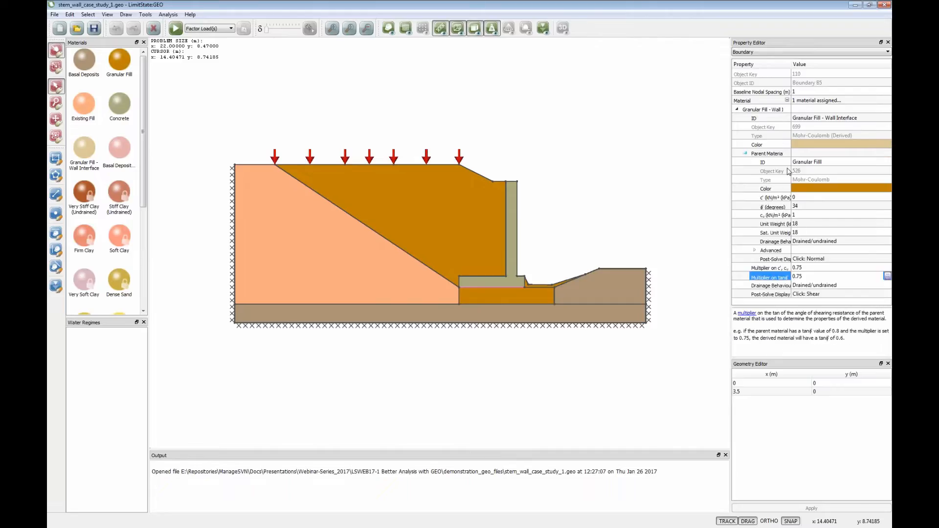
click(807, 162)
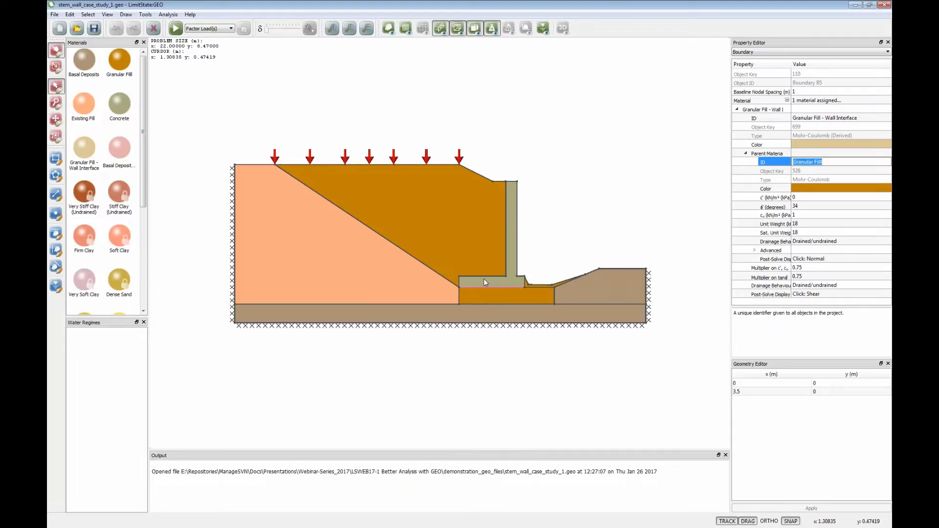
- Examine the variable load settings on the surcharge boundary nearest the wall and on the adjacent middle surcharge boundary
click(581, 180)
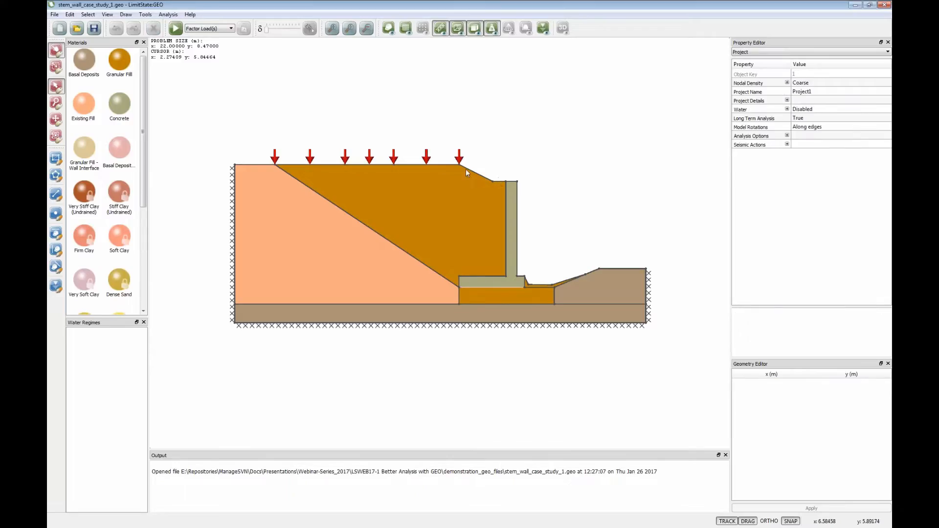
click(449, 162)
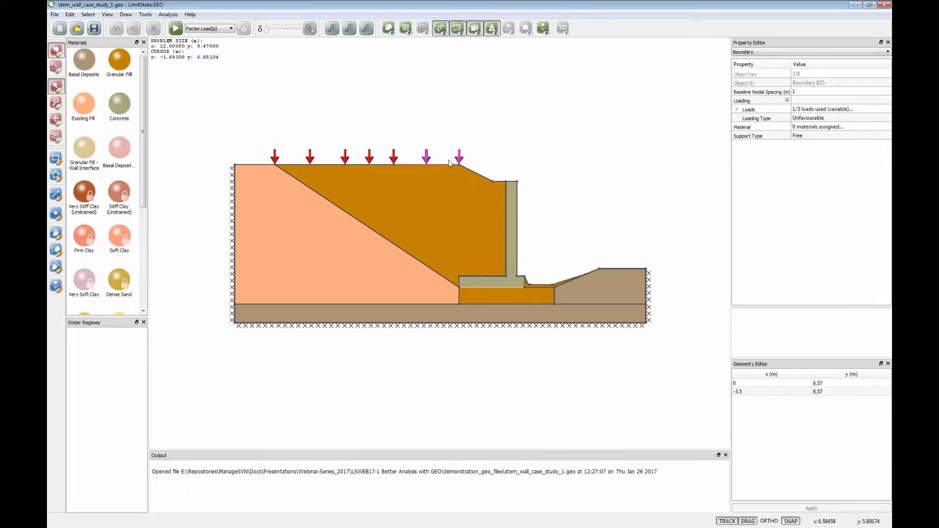
click(737, 109)
click(746, 135)
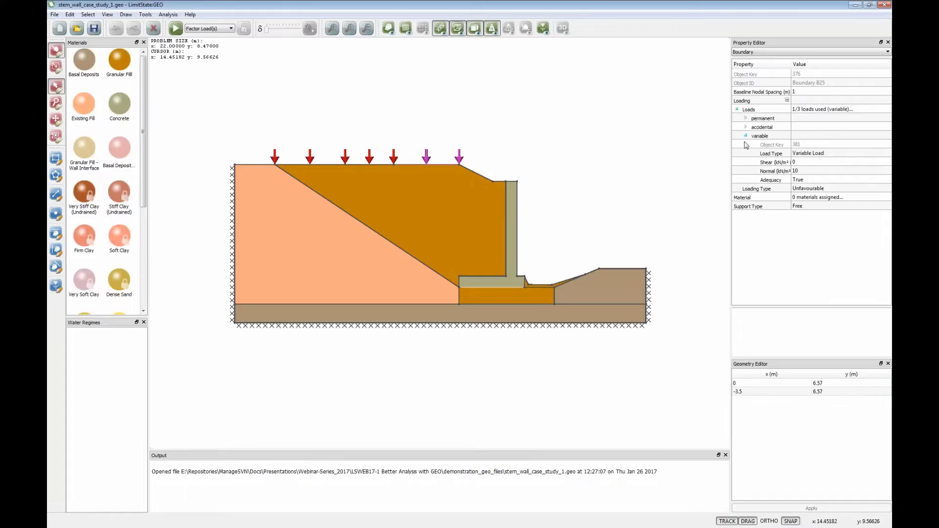
click(803, 172)
click(370, 164)
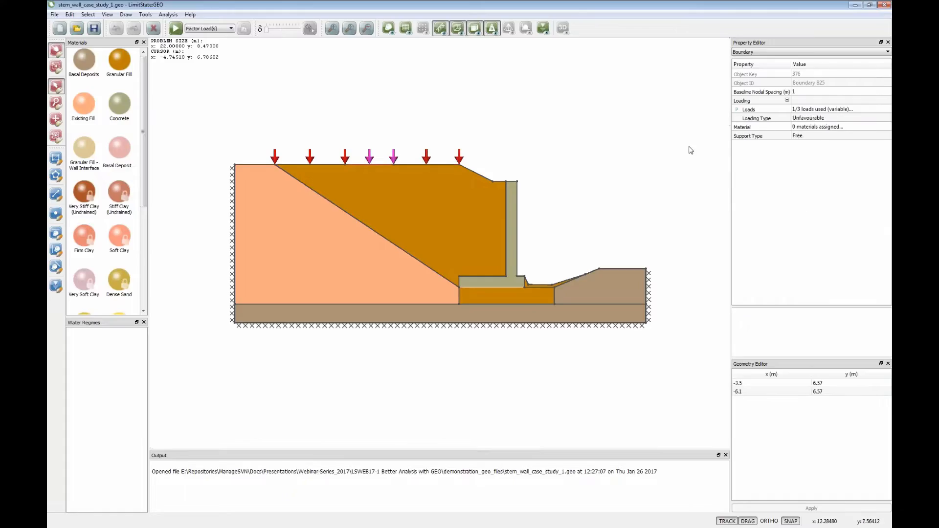
click(737, 109)
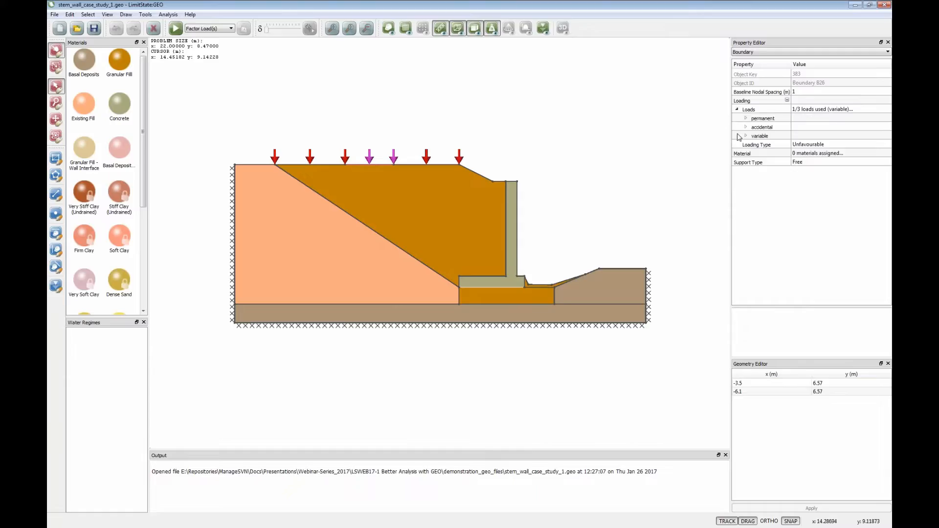
click(745, 136)
click(581, 149)
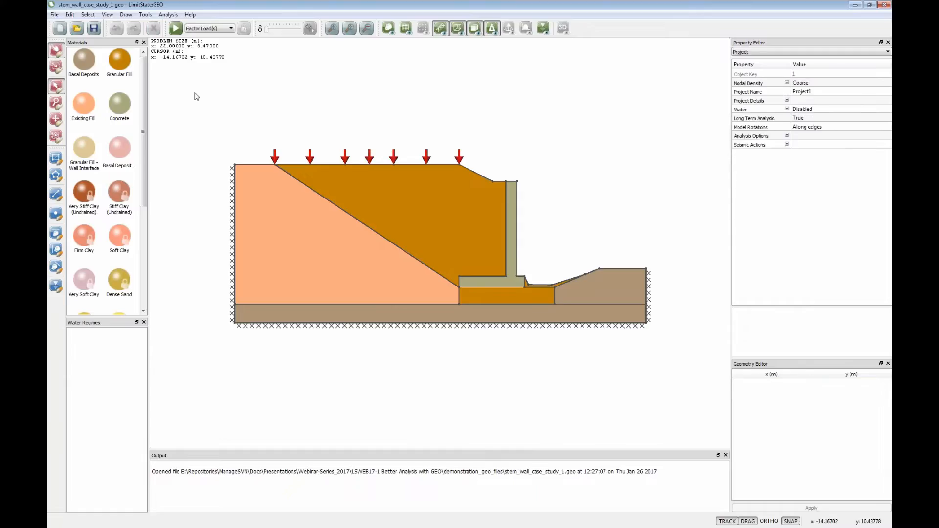
- Apply the EC7 DA1/2 partial factor set to the single analysis scenario, reviewing its load and material factors
click(168, 14)
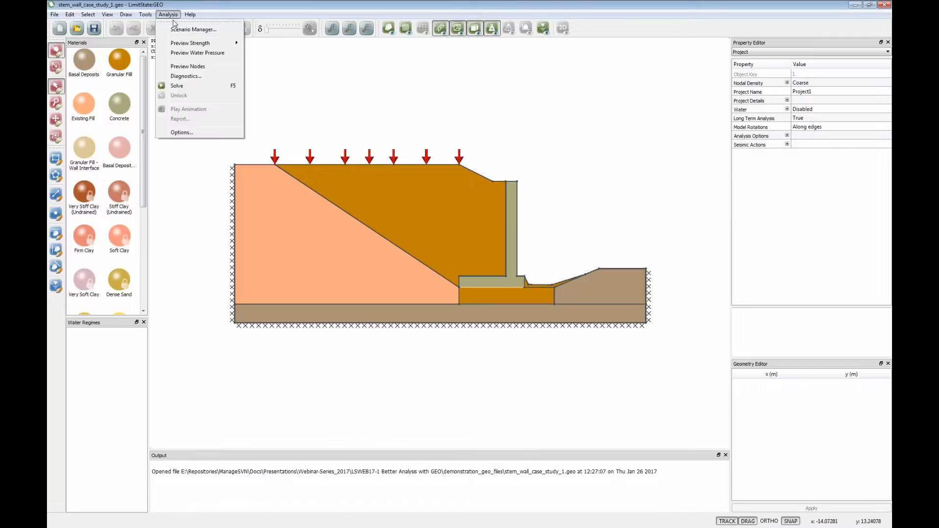
click(177, 31)
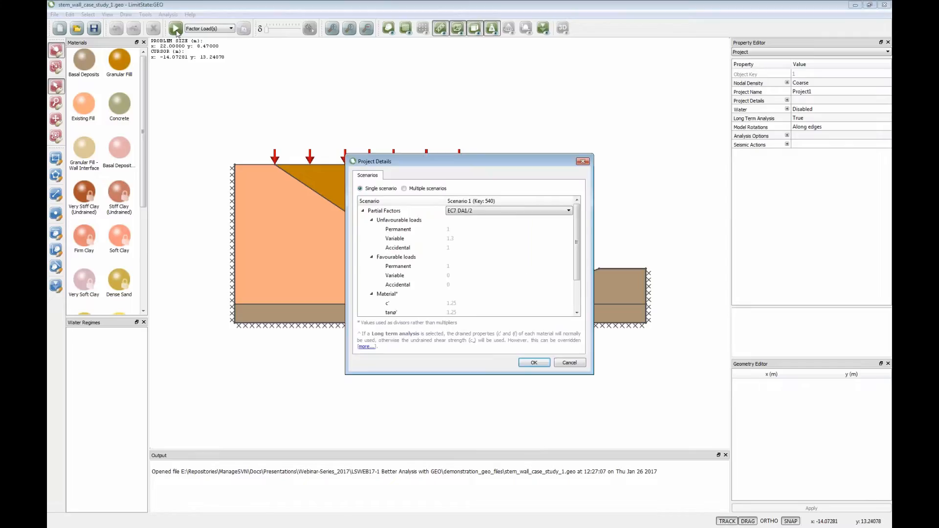
click(569, 210)
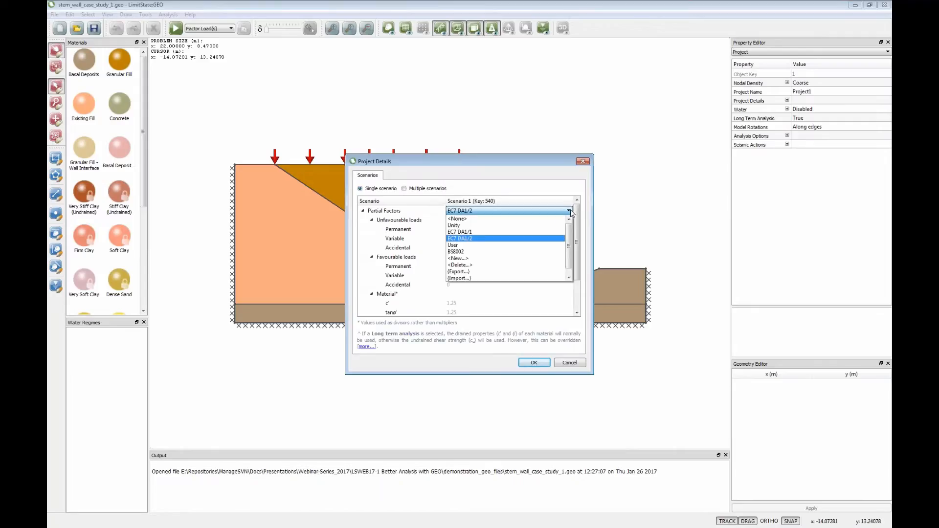
click(474, 241)
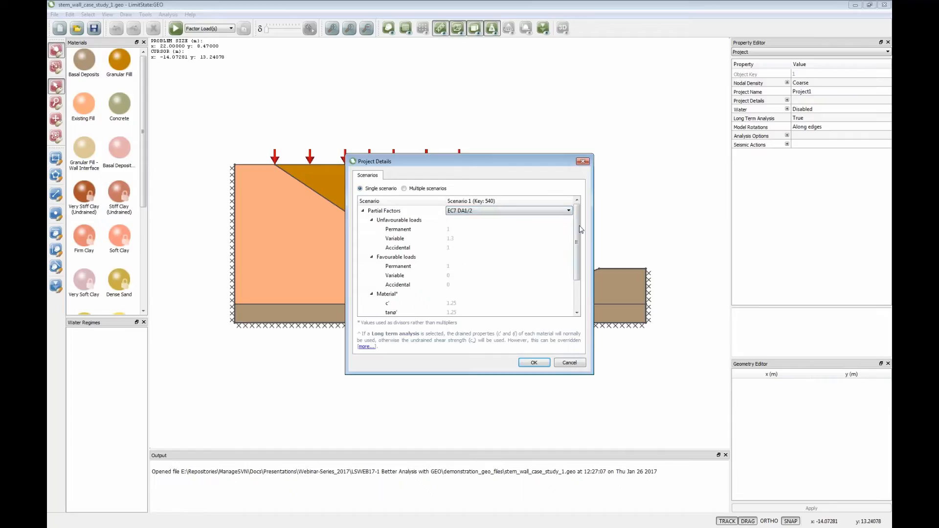
scroll(579, 229, down, 2)
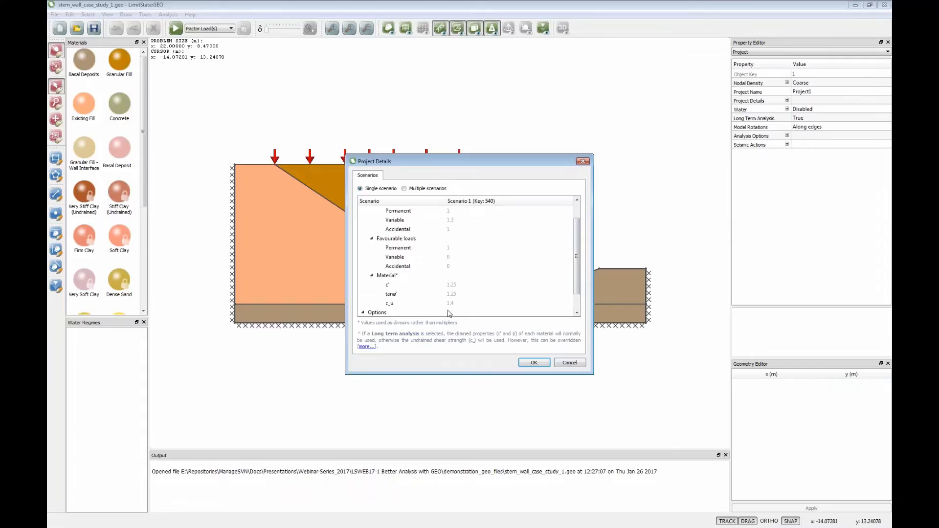
click(529, 361)
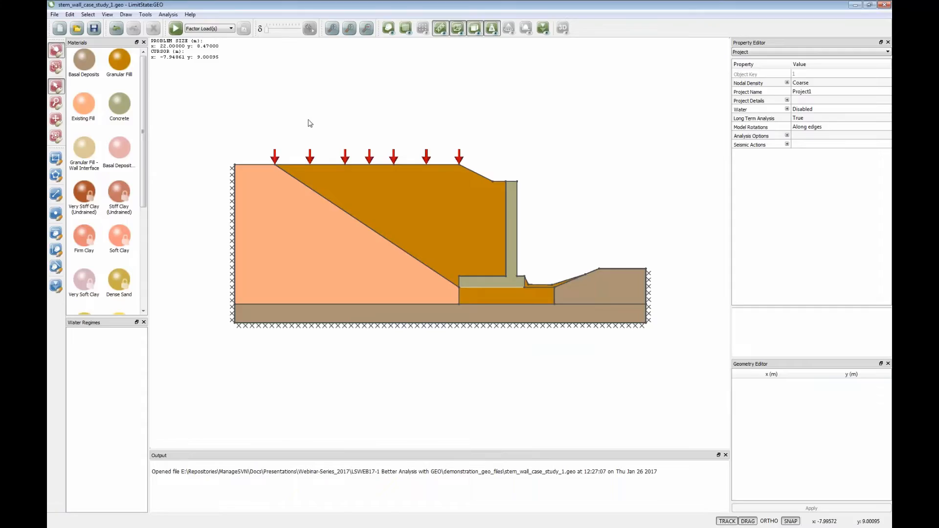
- Solve the model with the EC7 DA1/2 factors and review the adequacy factor breakdown for the applied loads
click(176, 29)
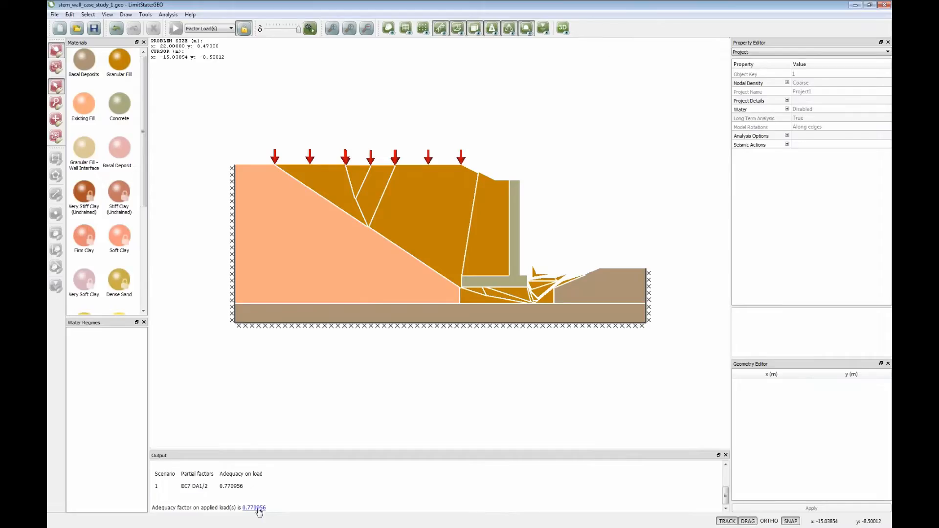
click(259, 509)
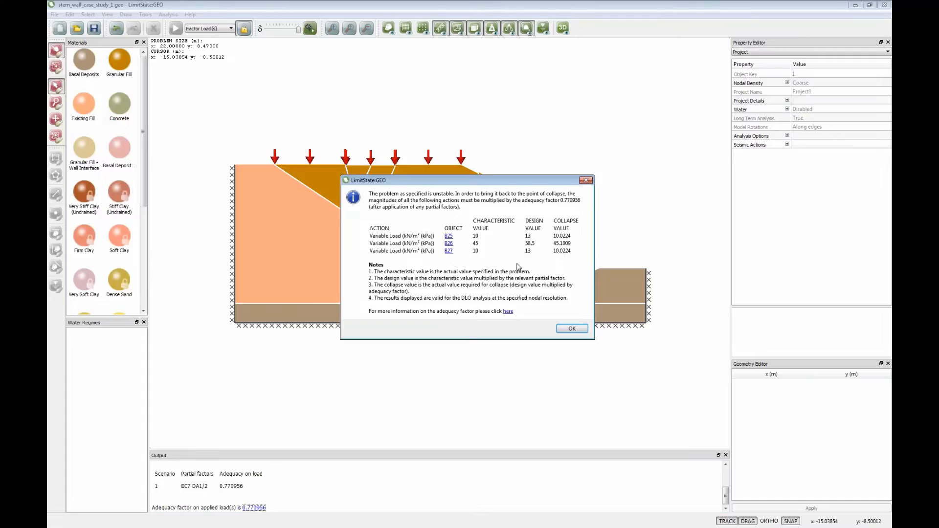
click(572, 329)
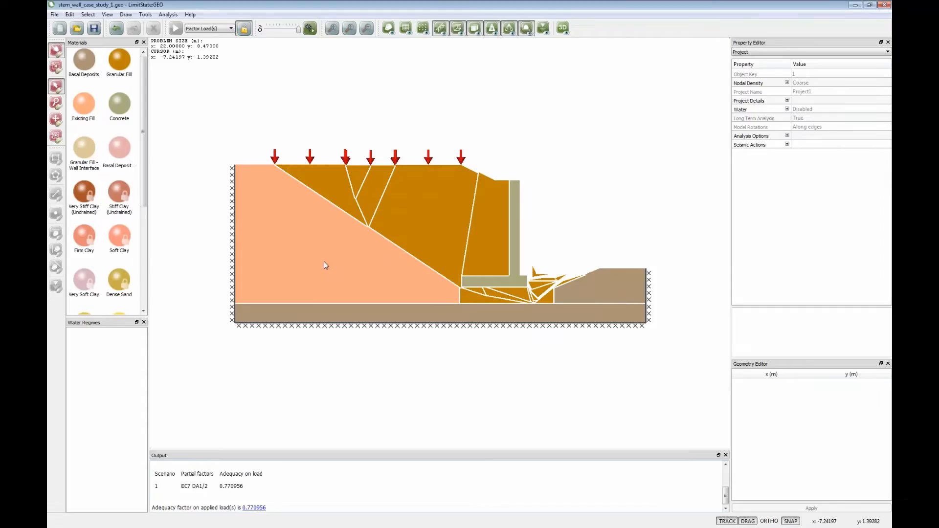
- Play the failure mechanism animation and unlock the solved project for editing
click(244, 28)
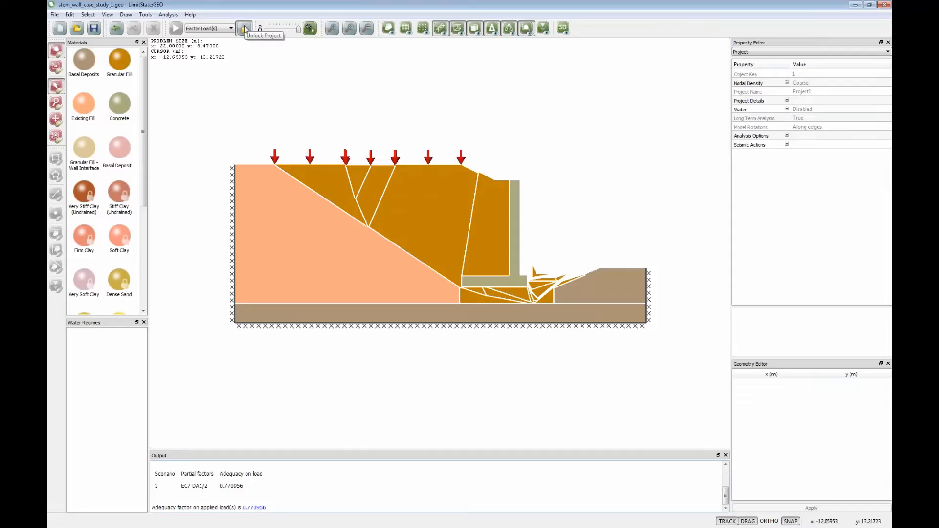
click(310, 30)
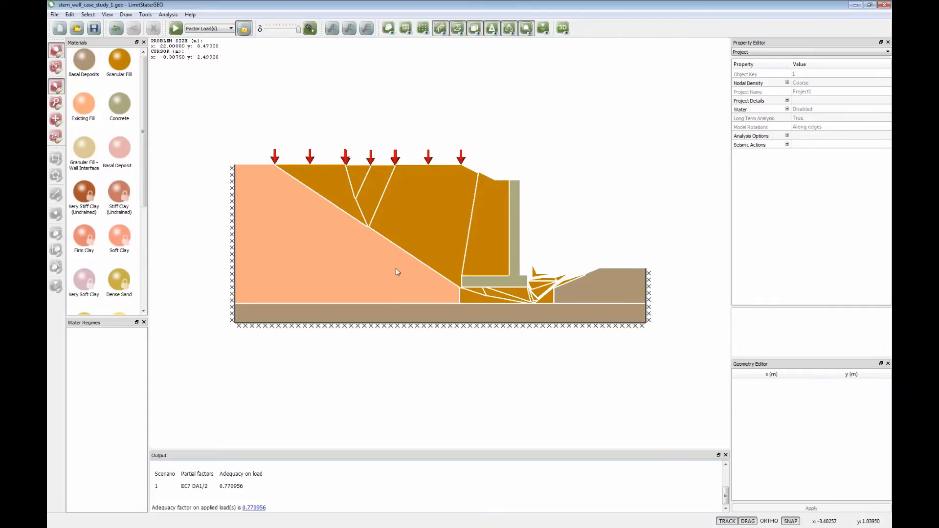
click(243, 29)
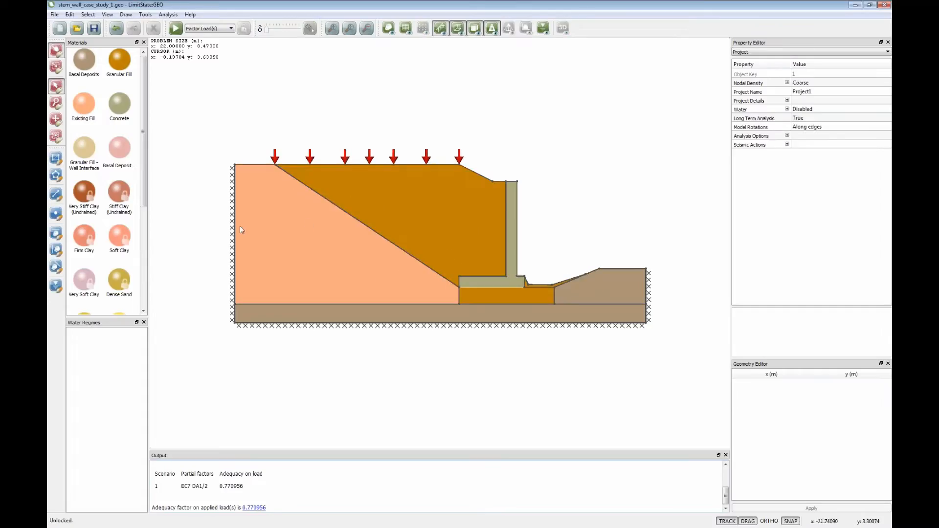
- Insert a vertex midway along the sloping boundary between the two fills and move it to about x -9.27 m, y 2.74 m
click(57, 214)
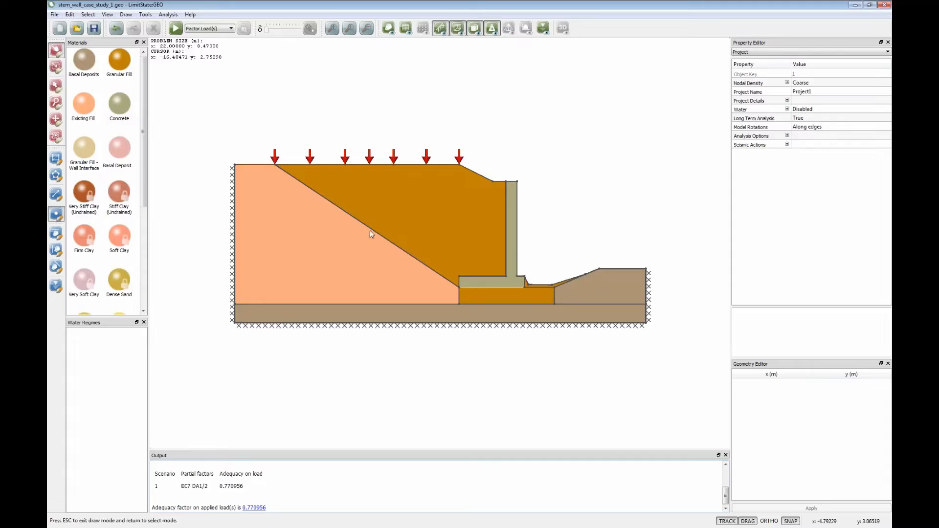
click(368, 227)
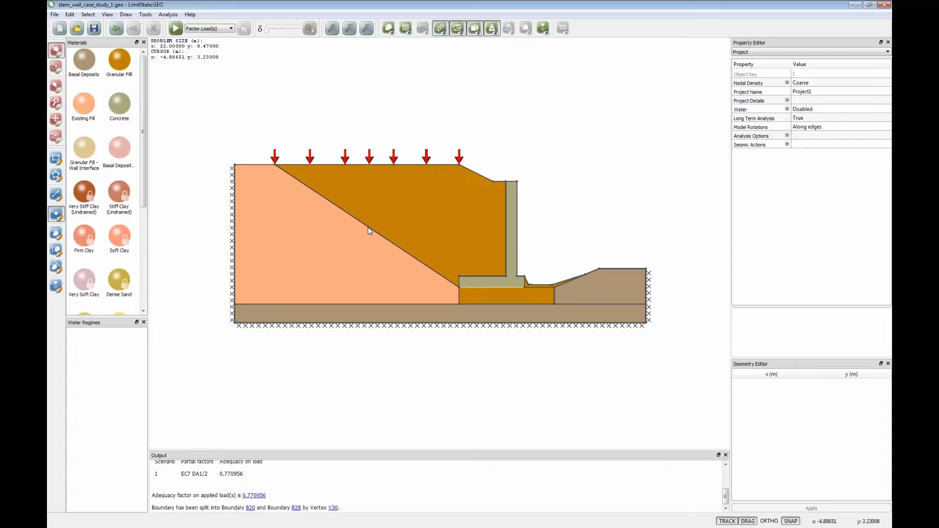
drag(368, 227, 287, 237)
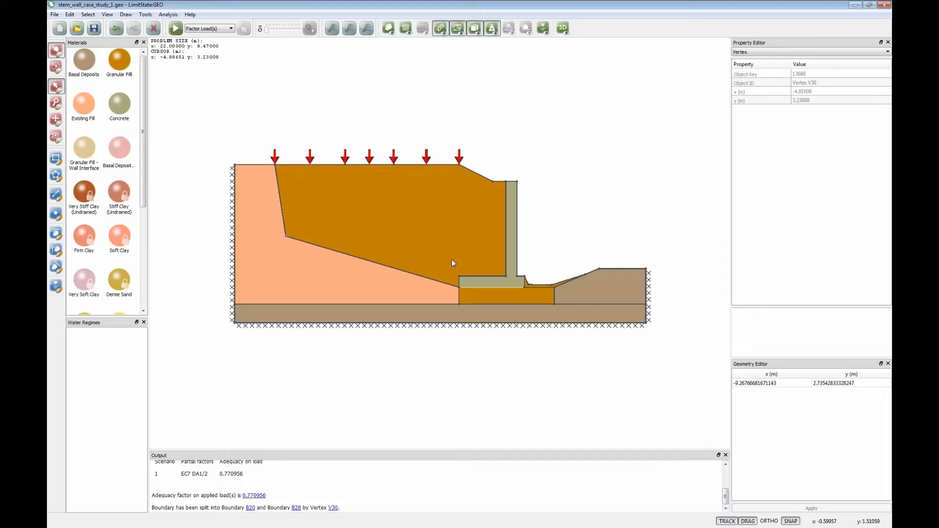
- Solve the model with the enlarged granular fill zone, and restore the original sloping fill boundary
click(175, 28)
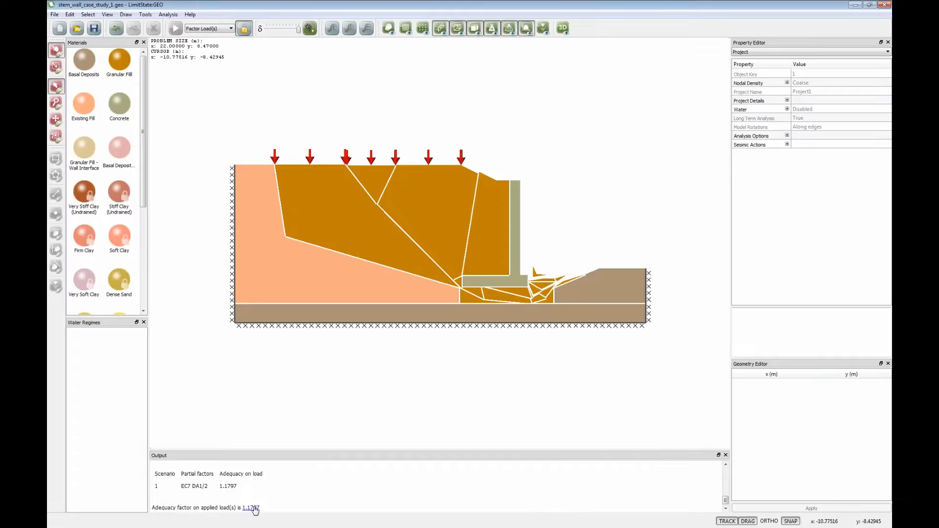
click(243, 28)
click(116, 28)
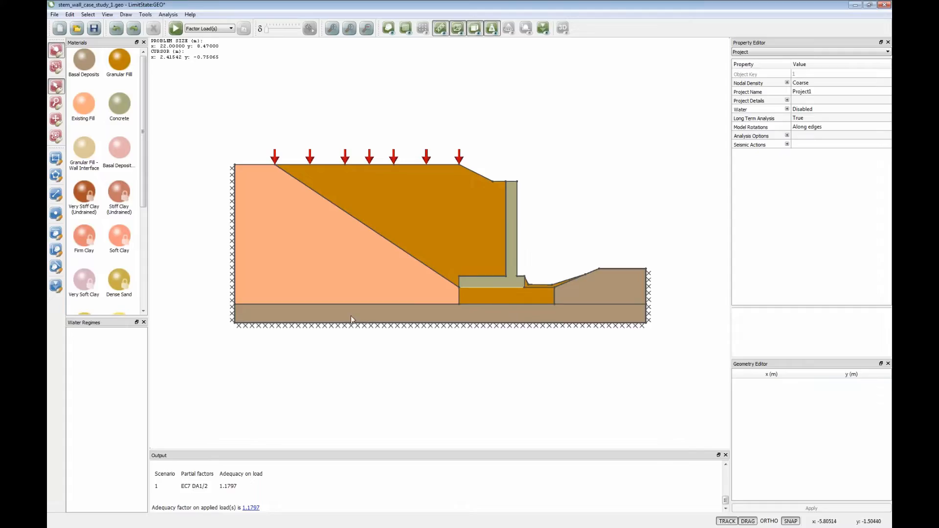
- Examine the Basal Deposits strength and unit weight properties assigned to the base layer
click(592, 297)
click(591, 319)
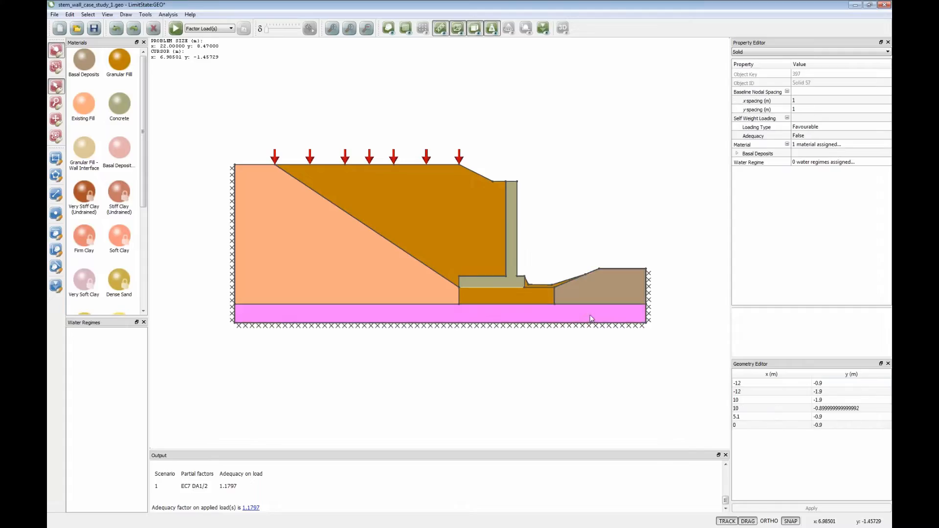
click(737, 153)
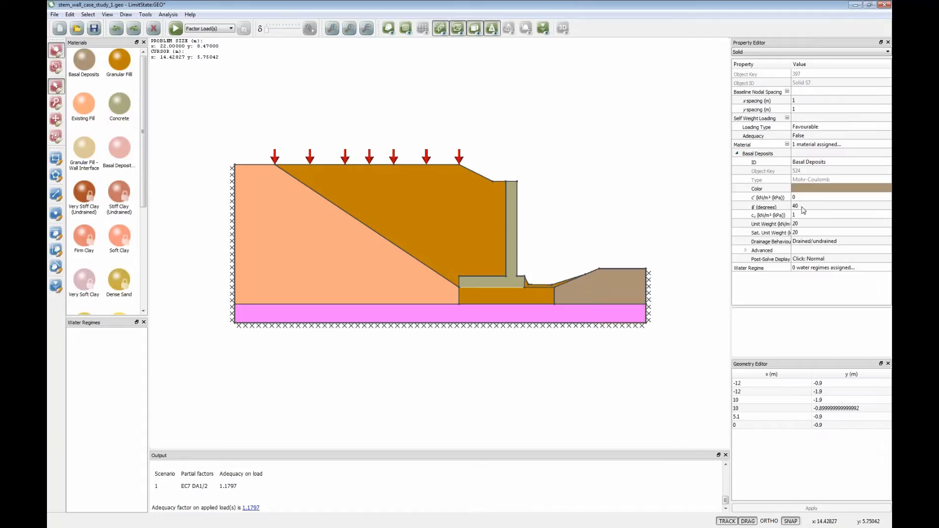
click(614, 230)
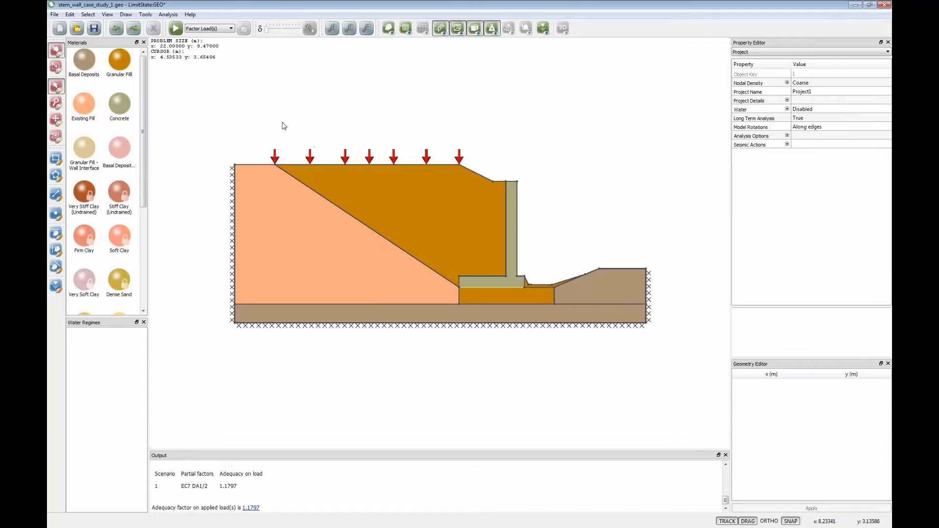
- Replace the granular fill in the block beneath the wall base with Basal Deposits and select the wall base interface
drag(84, 61, 476, 293)
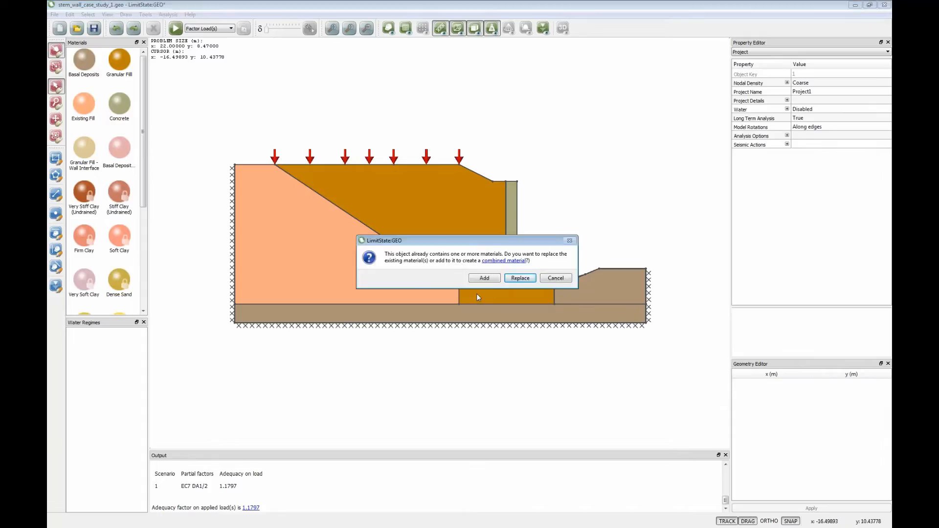
click(513, 281)
click(508, 286)
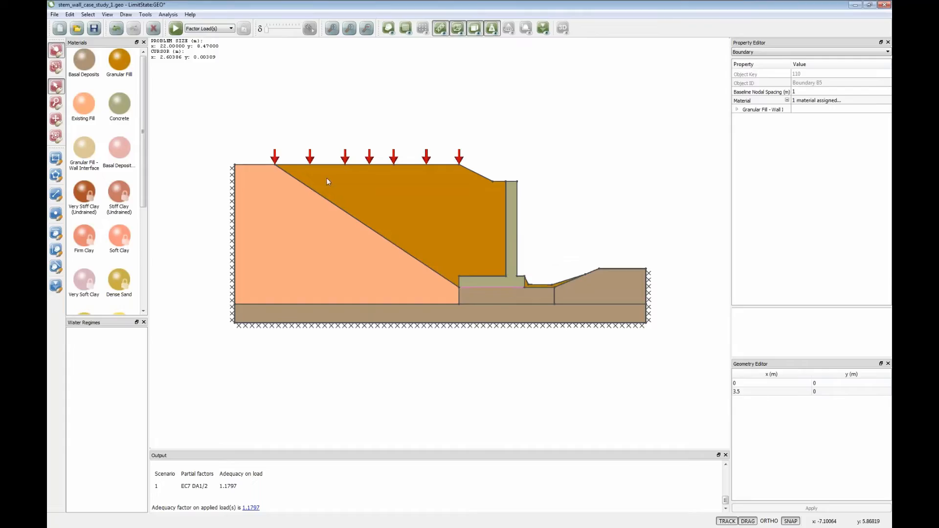
- Start a new material and set its type to Mohr Coulomb (Derived)
click(144, 15)
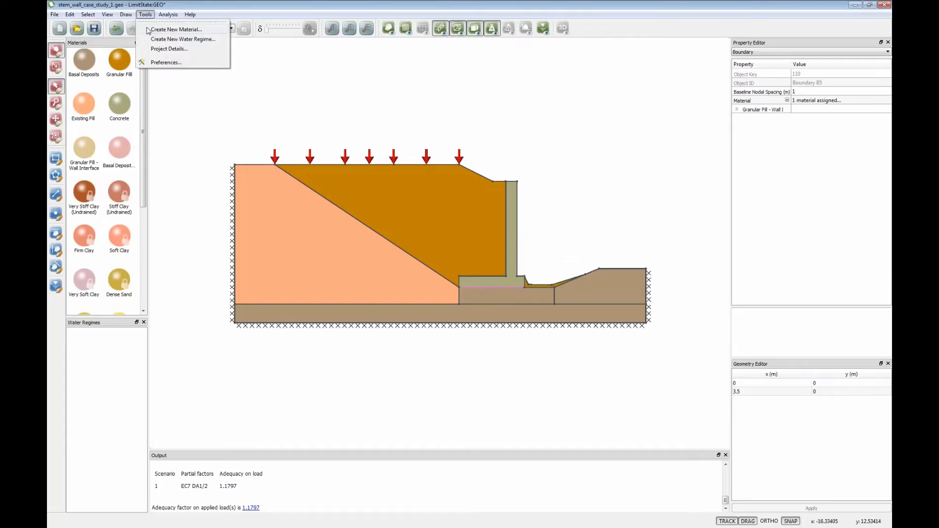
click(161, 31)
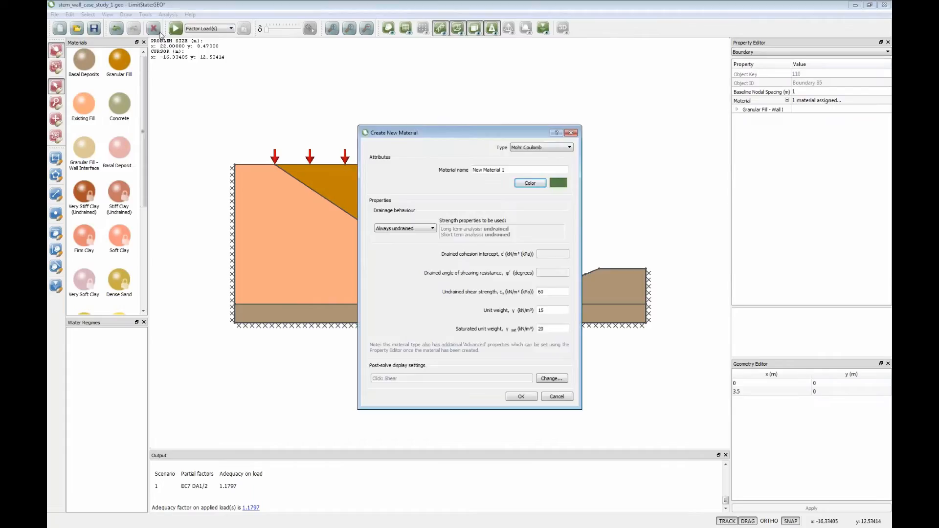
click(568, 148)
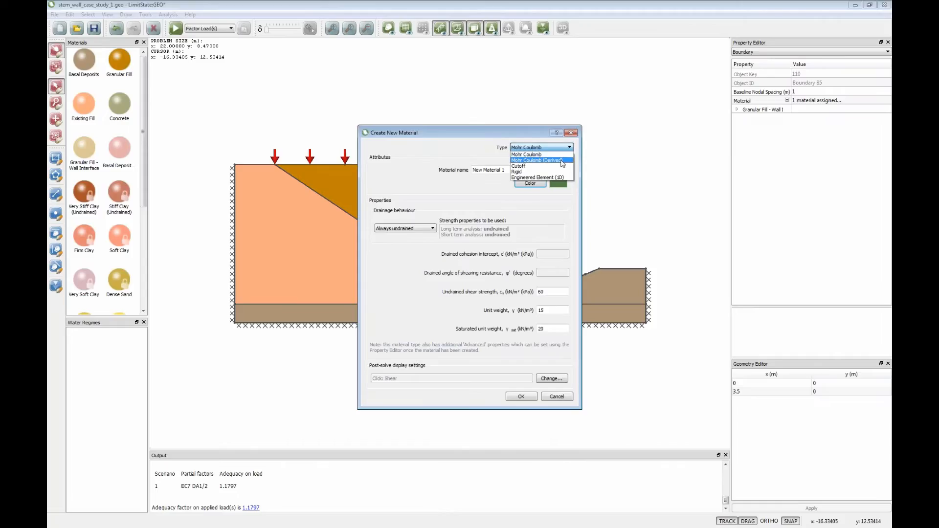
click(562, 162)
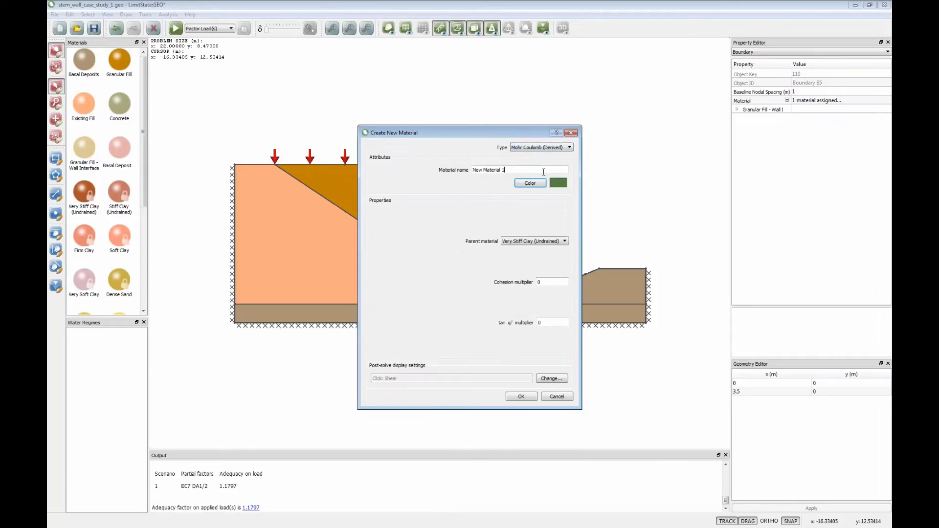
- Name the new material "Basal - wall interface" and give it a brown colour
drag(542, 170, 472, 170)
text(Basal - wall intgerface)
key(BackSpace)
key(BackSpace)
key(BackSpace)
key(BackSpace)
key(BackSpace)
key(BackSpace)
text(erface)
click(531, 183)
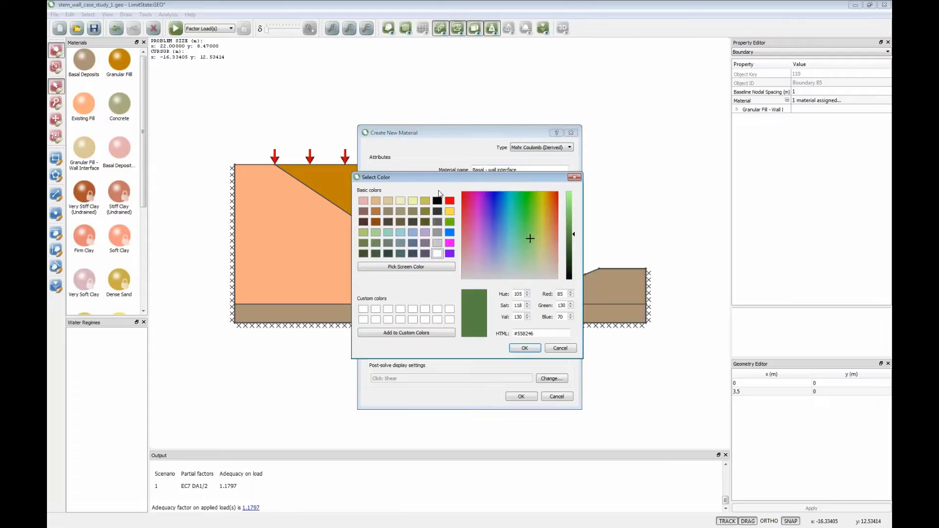
click(388, 211)
click(524, 347)
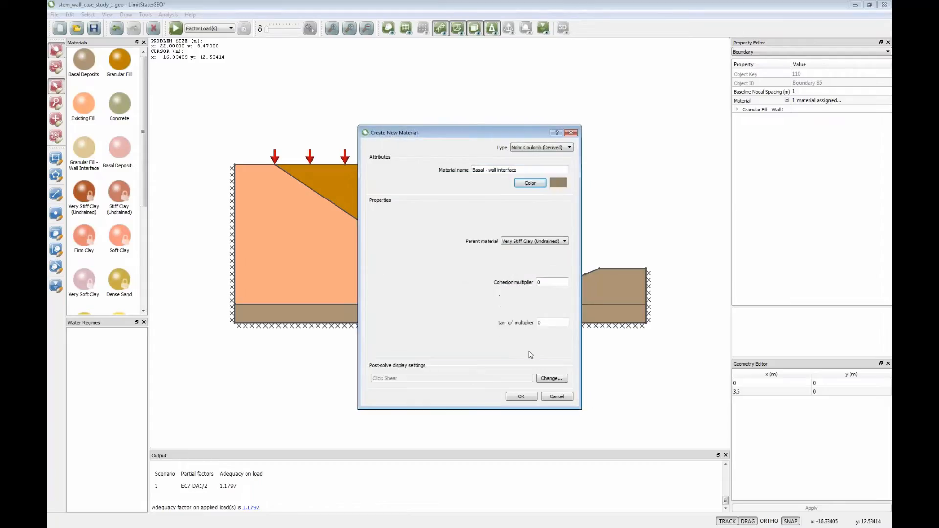
- Derive the interface material from Basal Deposits with cohesion and tan φ' multipliers of 0.75, and create it
click(564, 241)
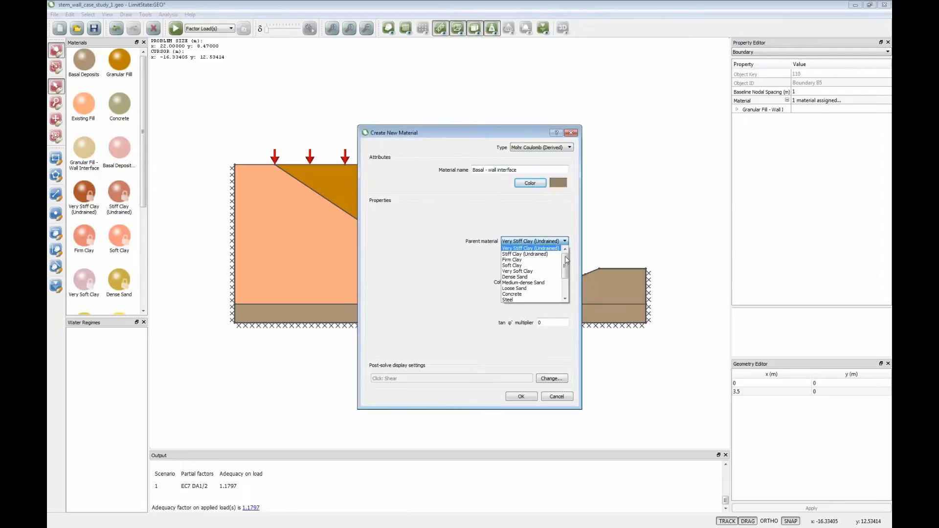
drag(566, 265, 565, 286)
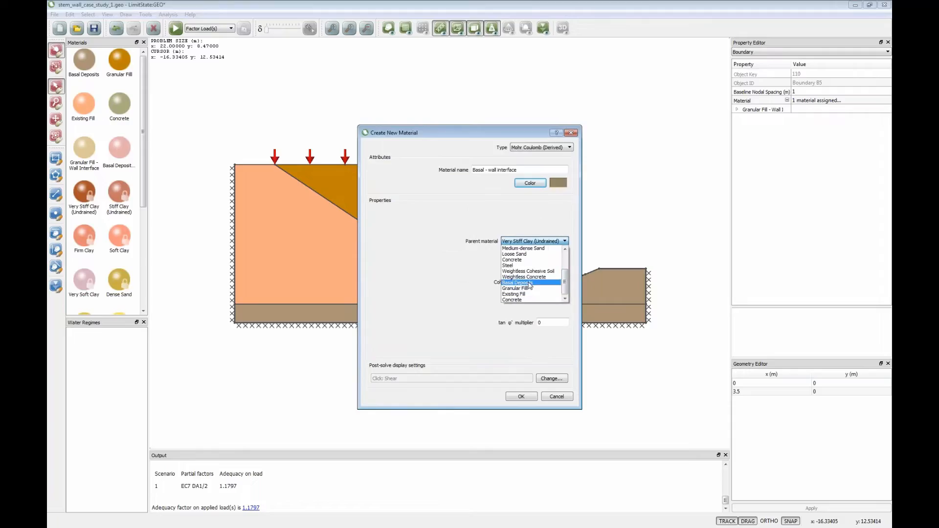
click(530, 285)
click(547, 283)
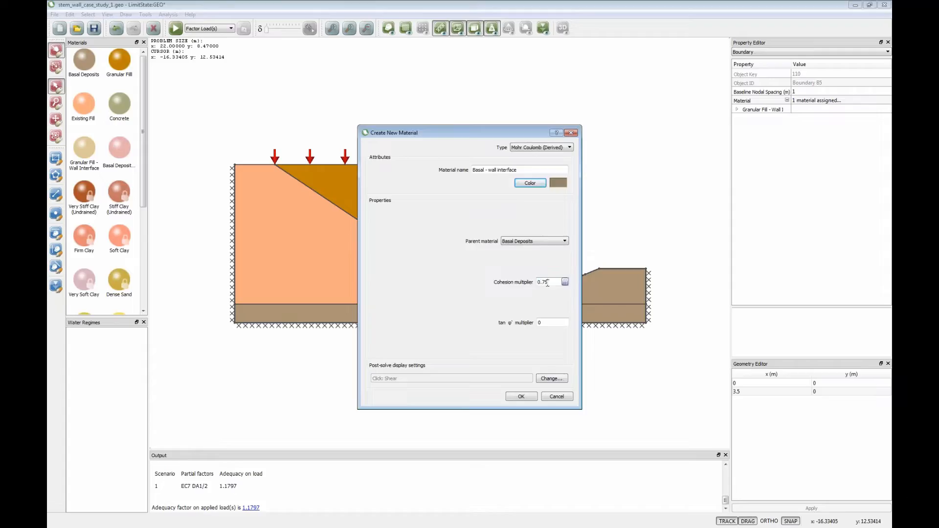
click(541, 323)
click(521, 396)
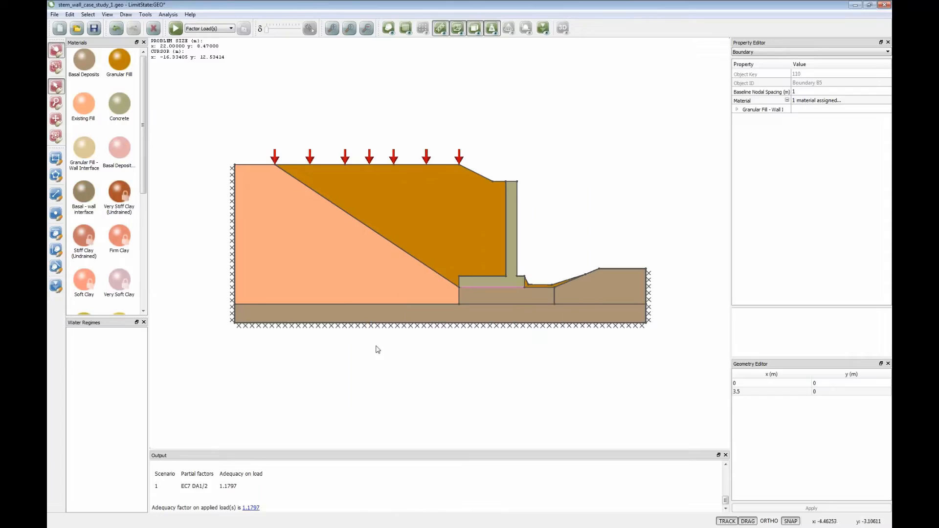
- Replace the material on the boundary beneath the wall base with Basal - wall interface, and solve the model
click(86, 192)
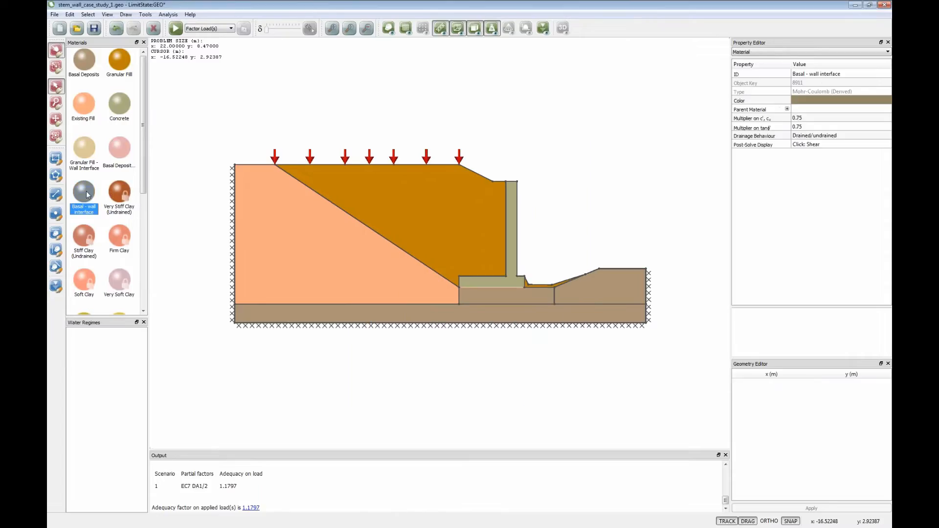
drag(86, 191, 473, 286)
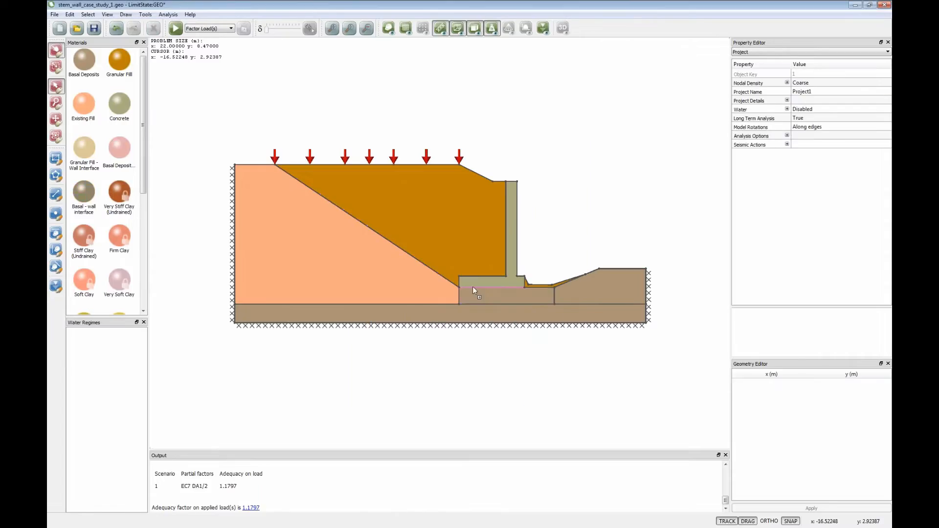
click(520, 278)
click(176, 28)
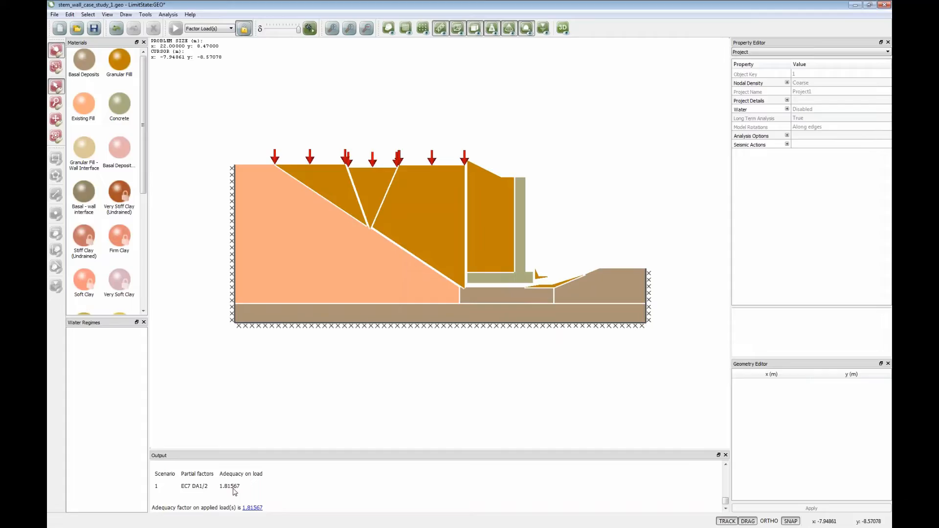
click(244, 28)
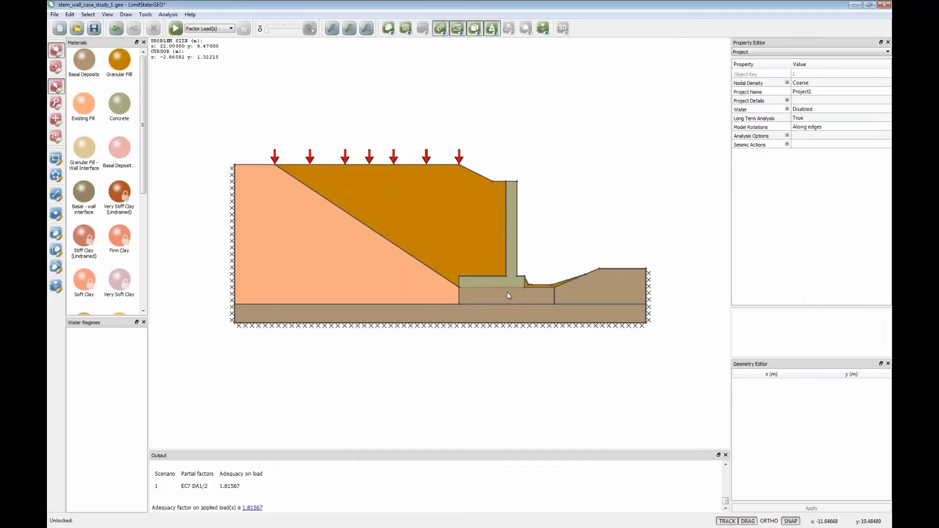
- Undo the basal material changes beneath the wall and solve the restored model again, leaving it unlocked
click(115, 28)
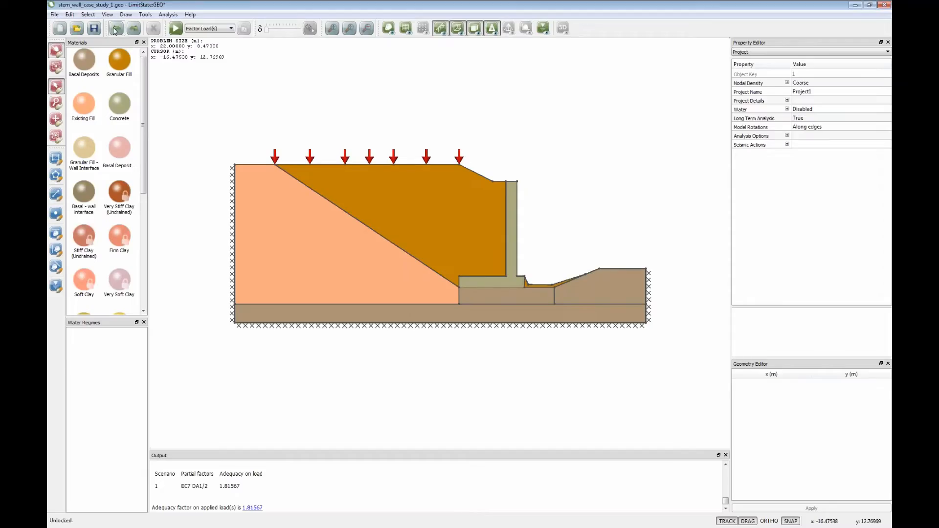
click(115, 28)
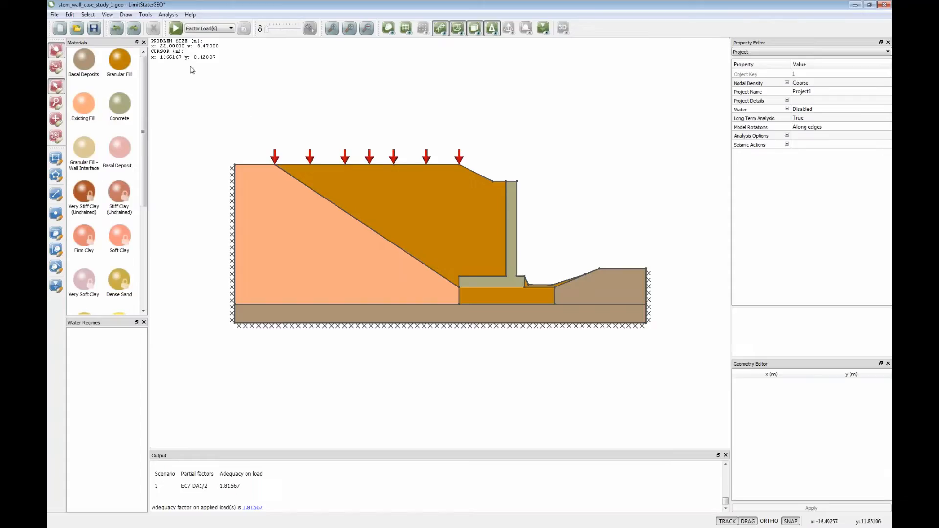
click(176, 28)
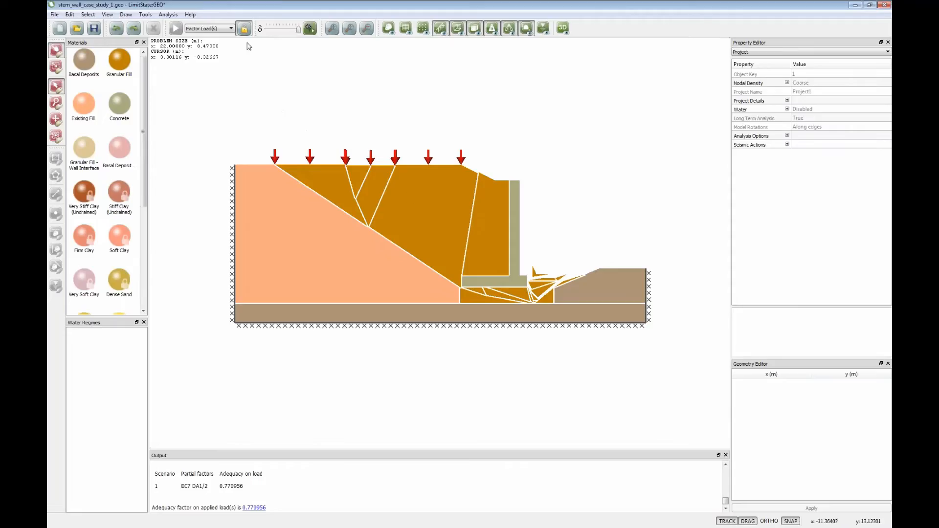
click(243, 28)
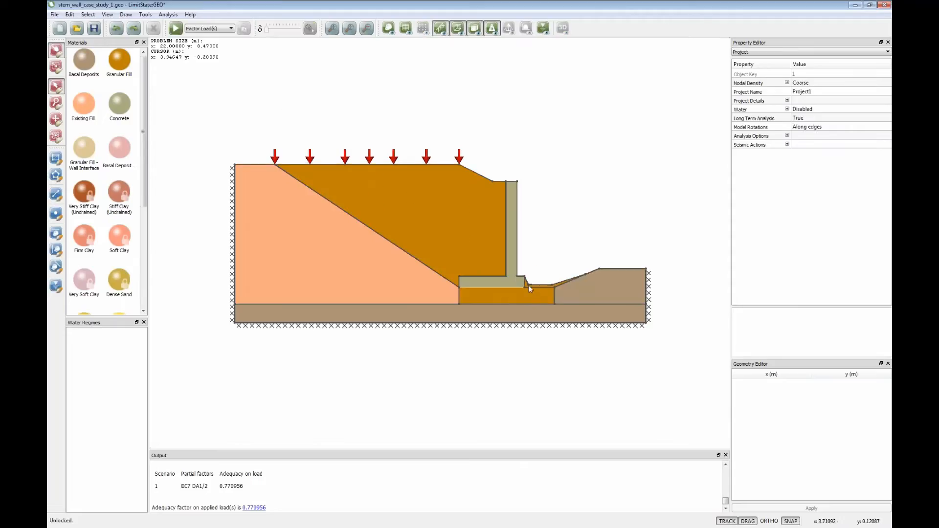
- Raise the flat top surface of the granular fill in front of the wall toe to about y 1.03 m, and solve the model
scroll(534, 289, up, 5)
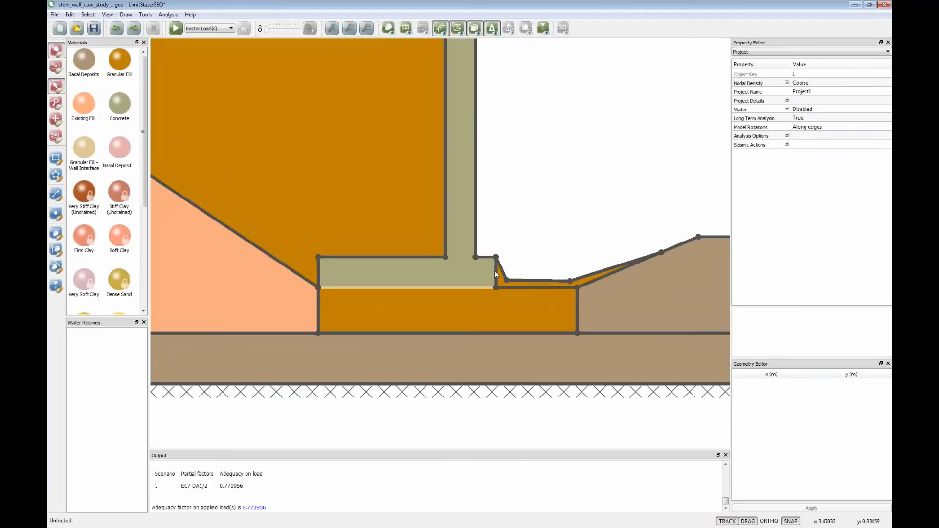
click(533, 280)
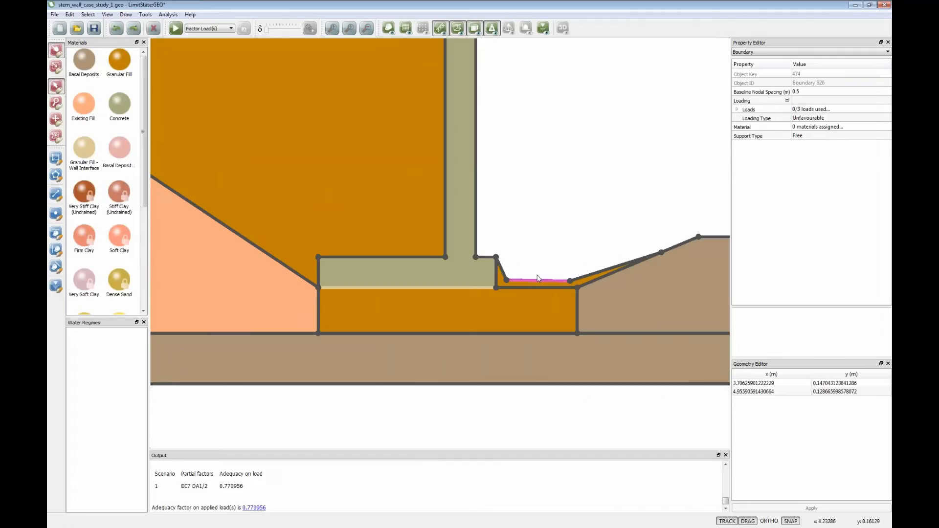
drag(533, 280, 564, 235)
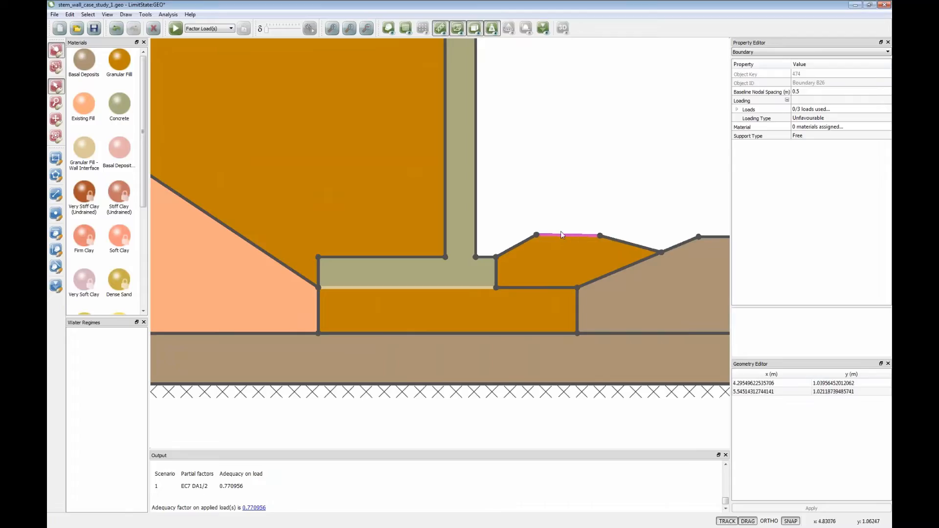
click(541, 231)
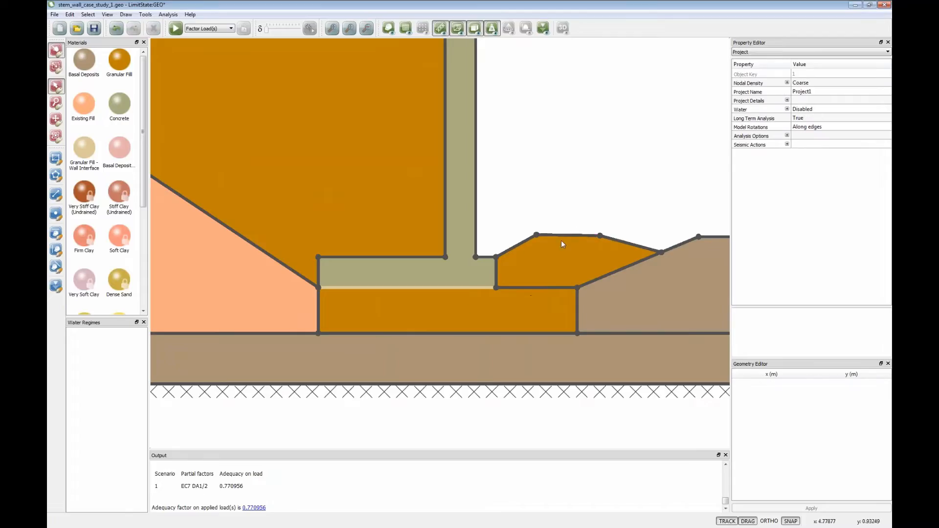
click(175, 29)
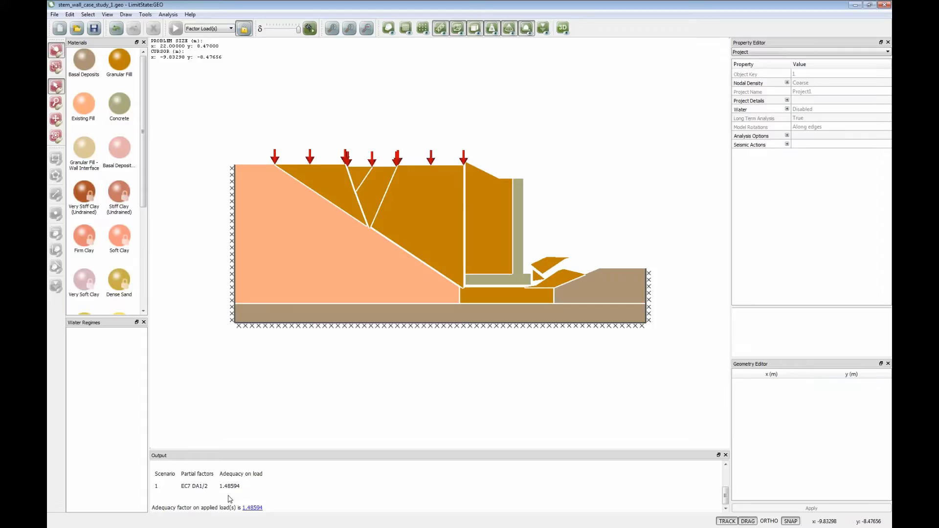
click(243, 28)
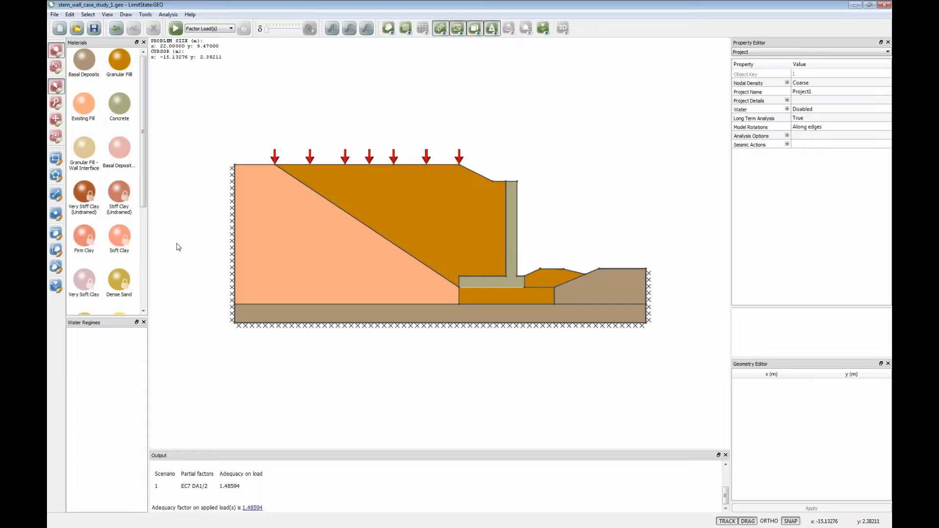
- Draw a near-horizontal water table at about y 1.2 m across the whole model, extending beyond both side boundaries
click(55, 287)
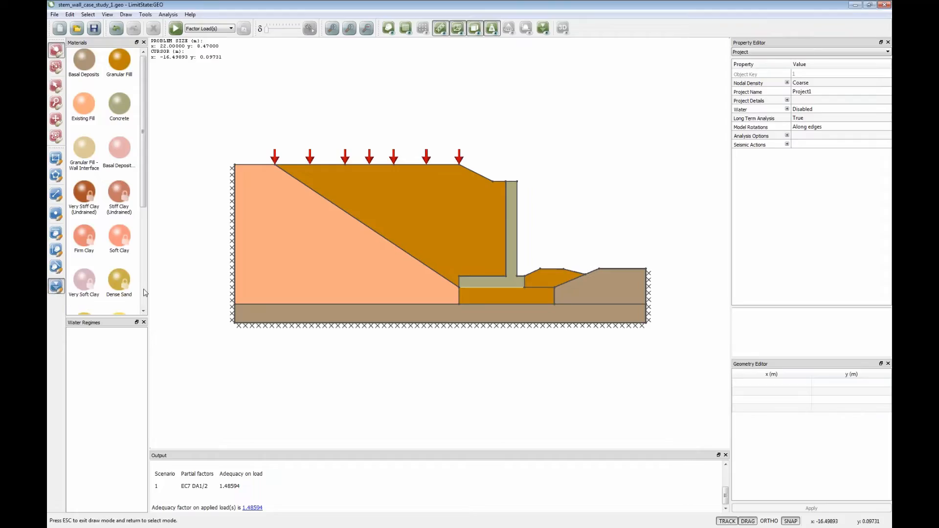
click(184, 265)
click(235, 267)
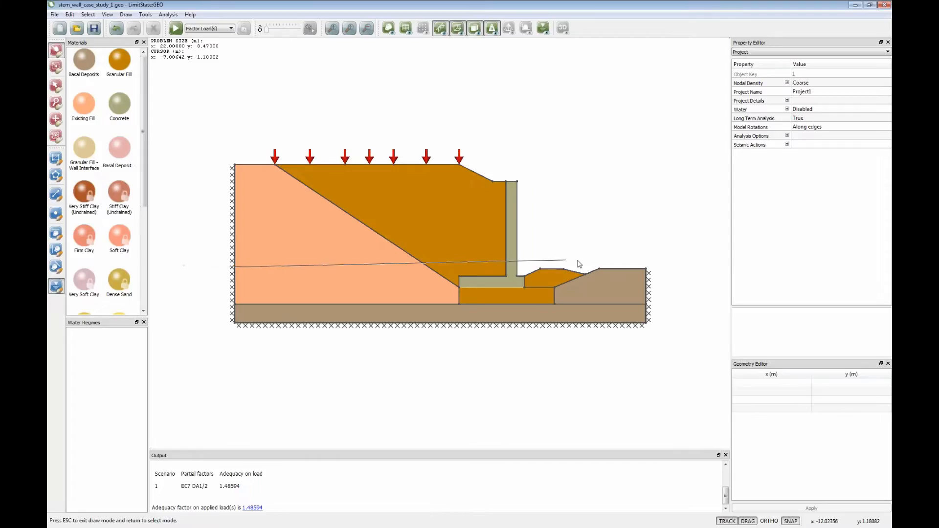
right_click(682, 266)
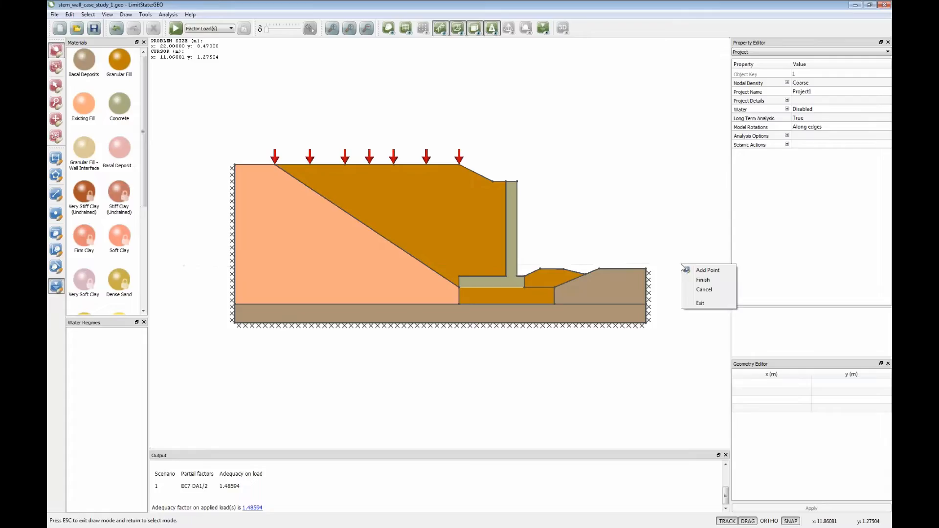
click(702, 281)
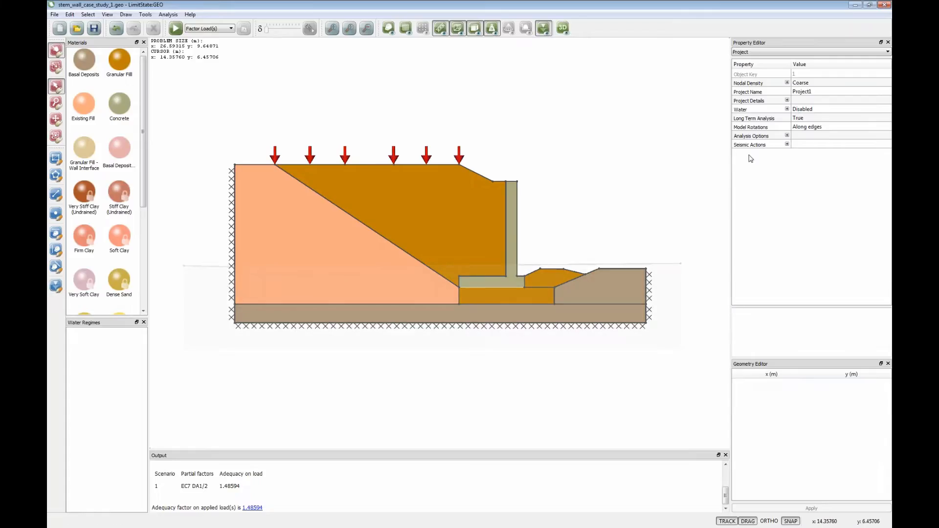
- Set the project's Water property to Enabled, and solve the model
click(814, 109)
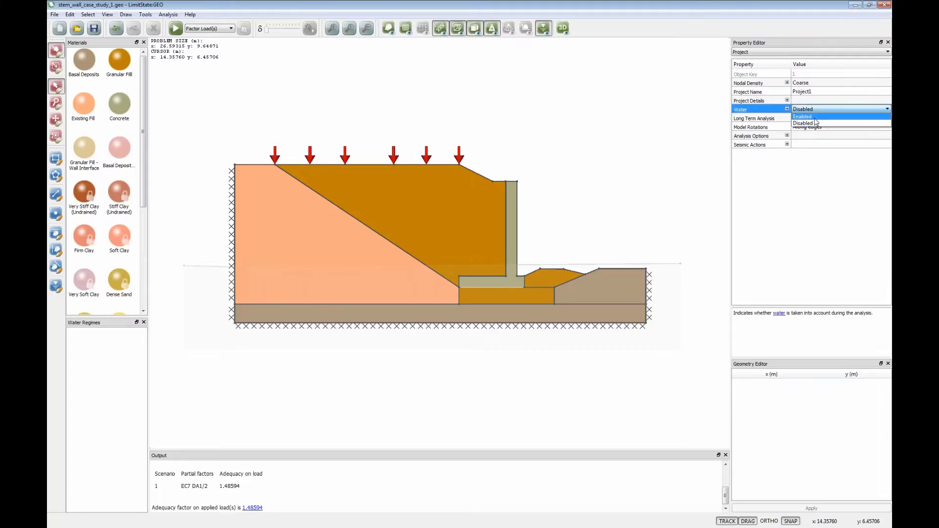
click(807, 118)
click(660, 138)
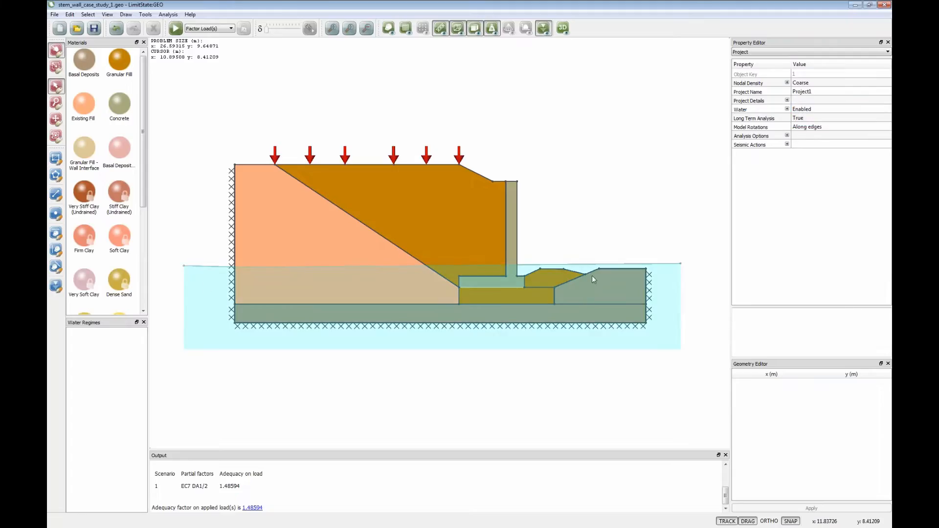
click(176, 28)
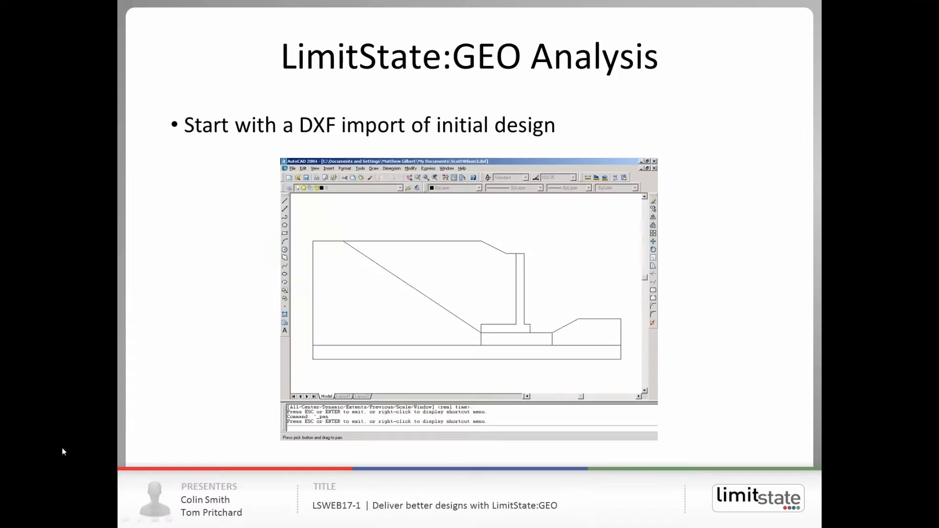
click(263, 402)
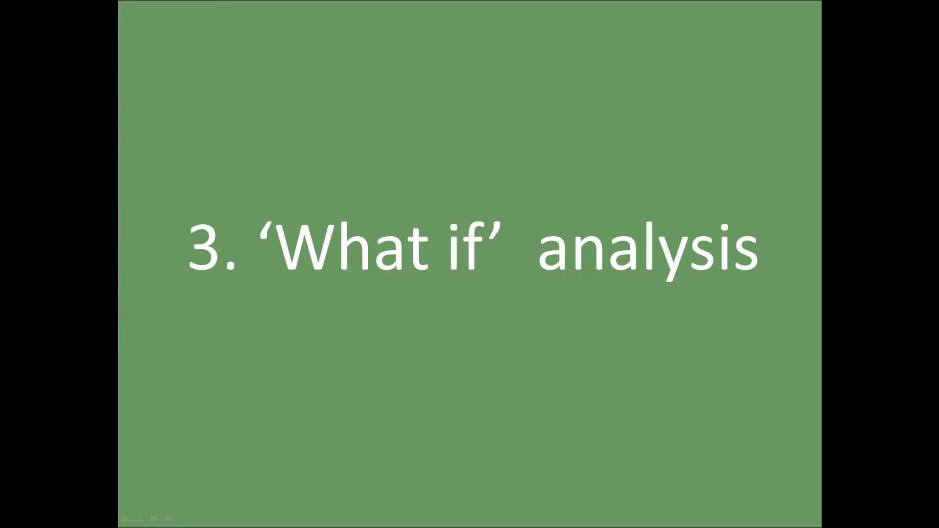
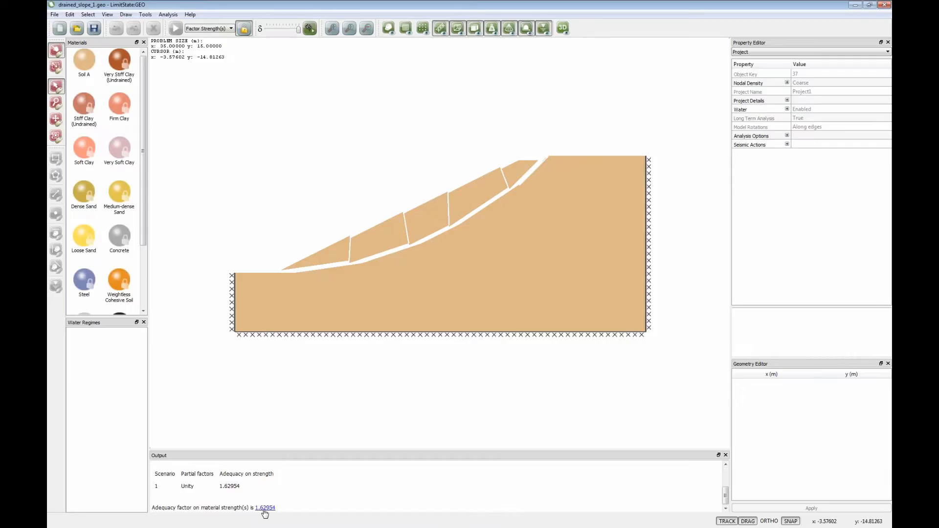
- Solve the slope model again with the analysis mode set to Factor Strength(s), and review the adequacy factor's explanation of material collapse values
click(243, 29)
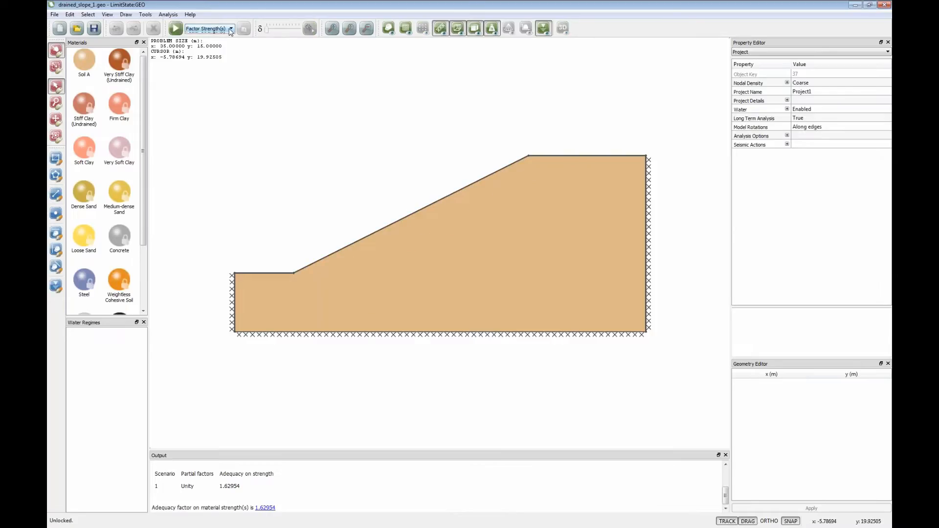
click(230, 29)
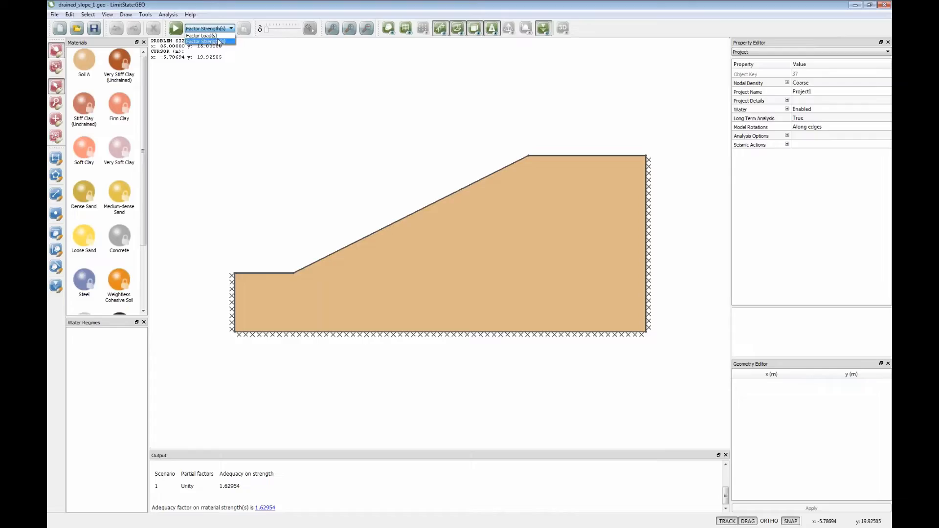
click(218, 41)
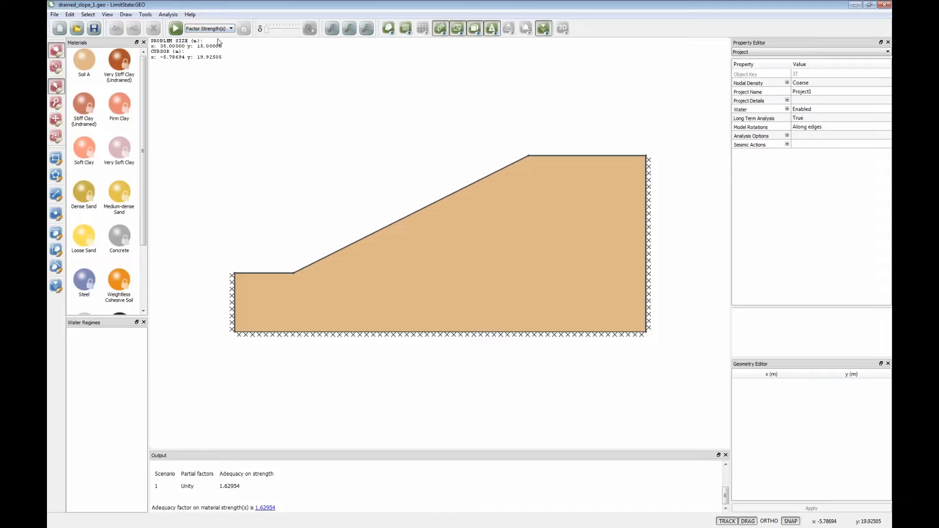
click(176, 28)
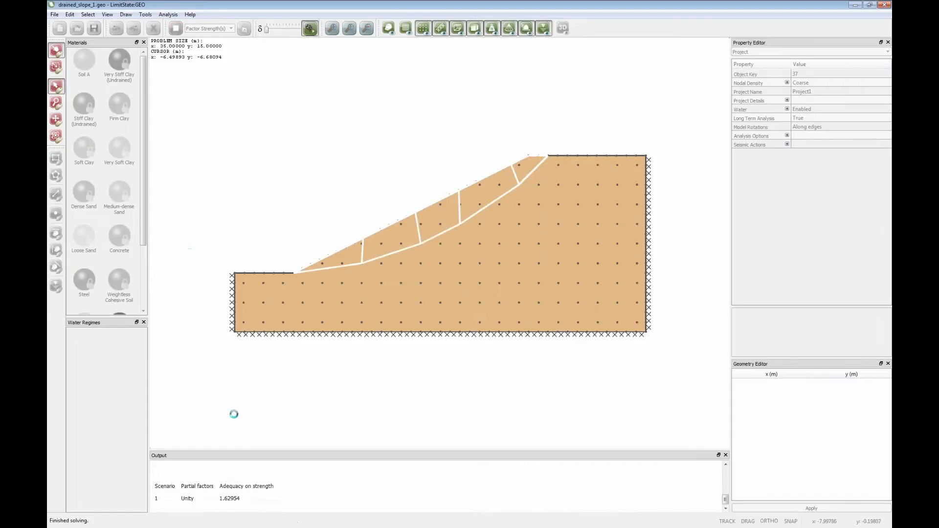
click(264, 508)
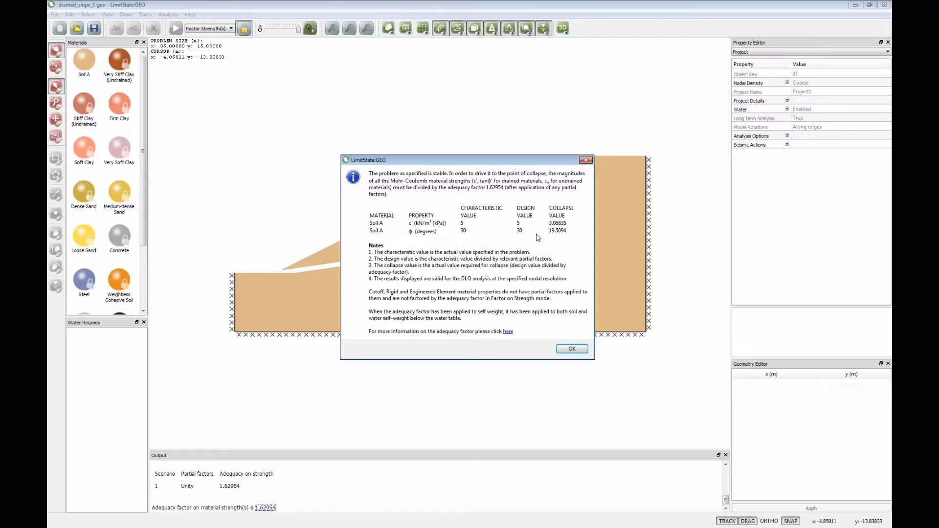
click(563, 353)
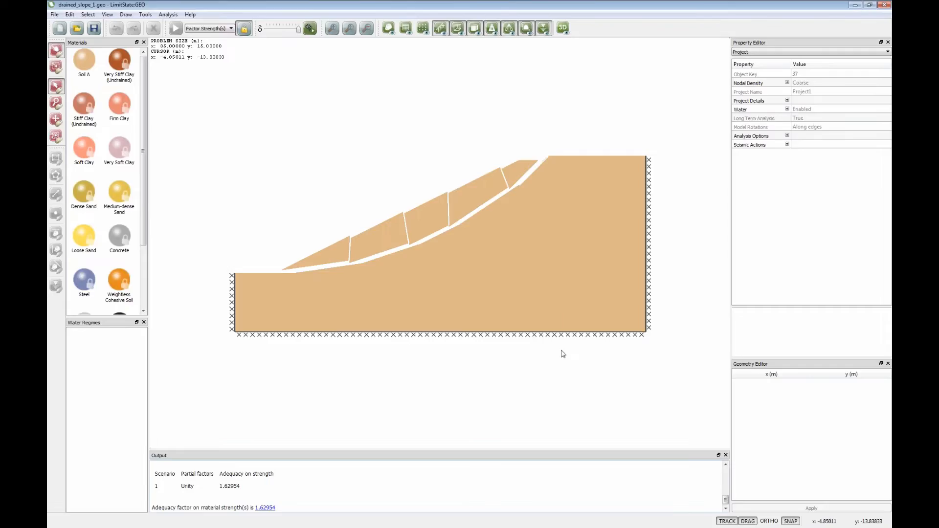
- Apply a variable normal load to the horizontal crest boundary, keeping its loading type Unfavourable, and solve the model
click(243, 33)
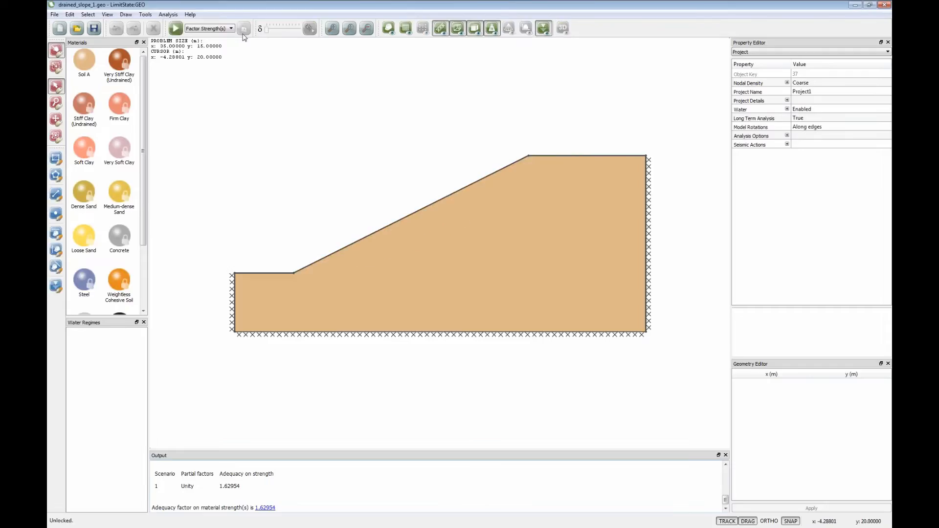
click(576, 155)
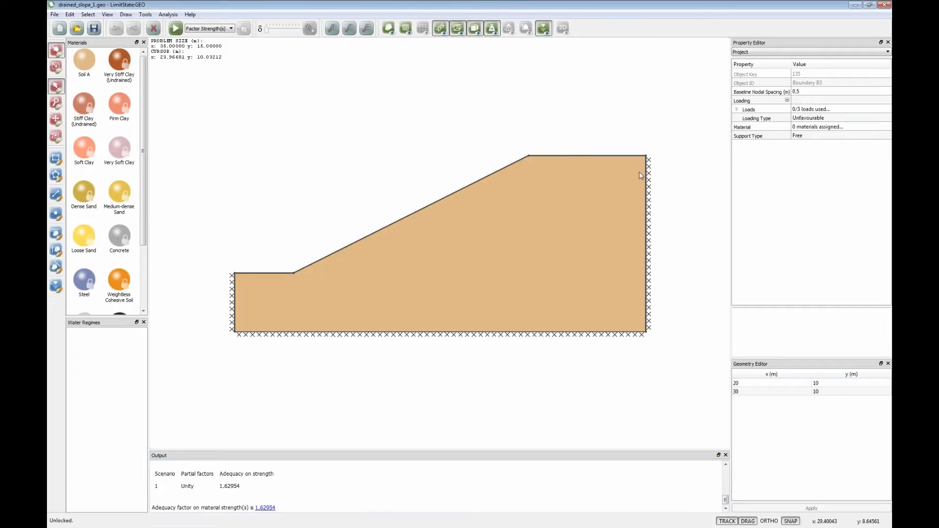
click(737, 109)
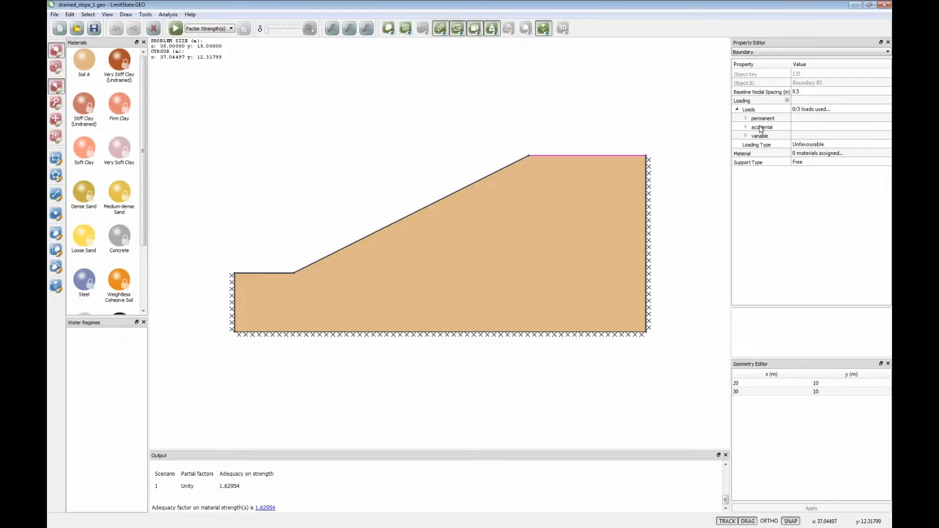
click(810, 145)
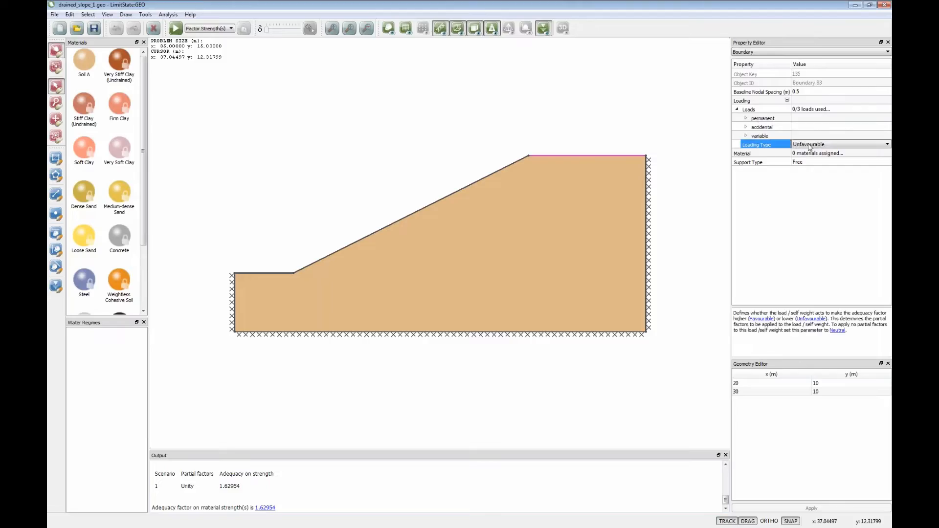
click(809, 144)
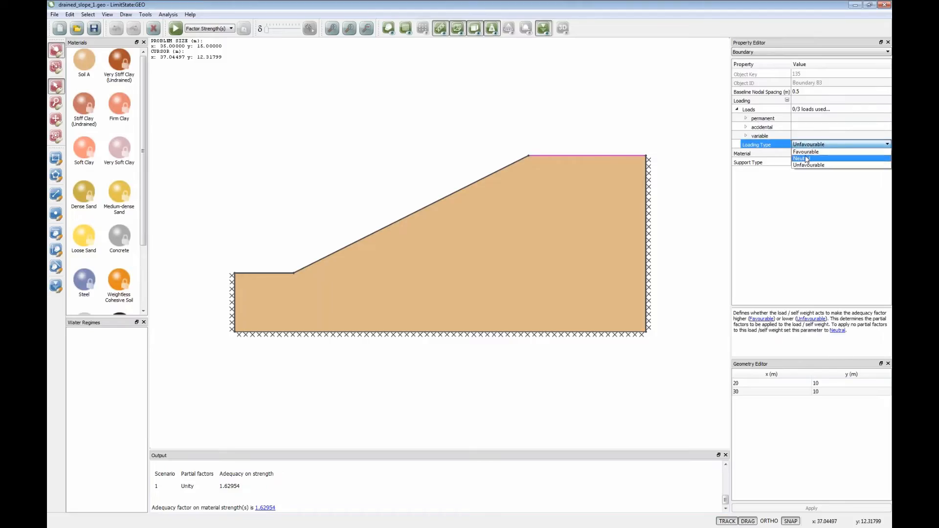
click(806, 146)
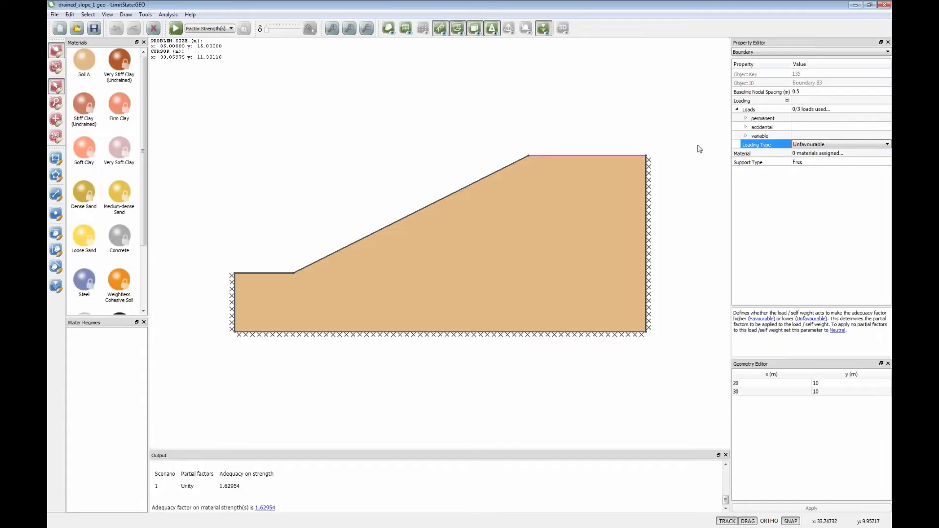
click(745, 136)
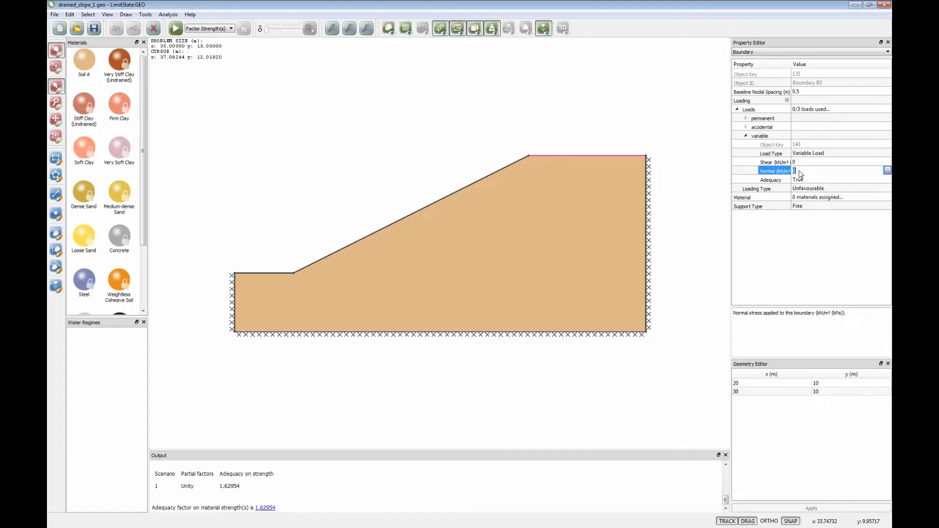
click(799, 171)
key(Return)
click(621, 102)
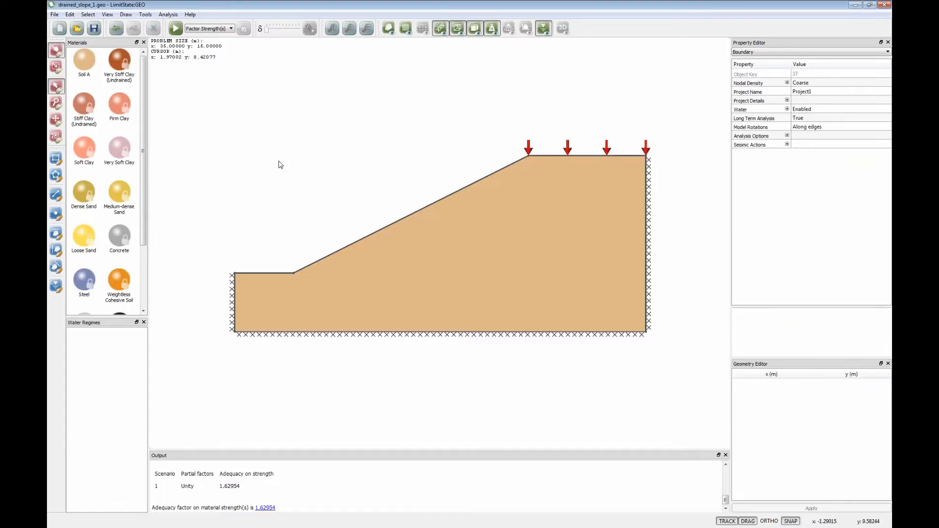
click(175, 28)
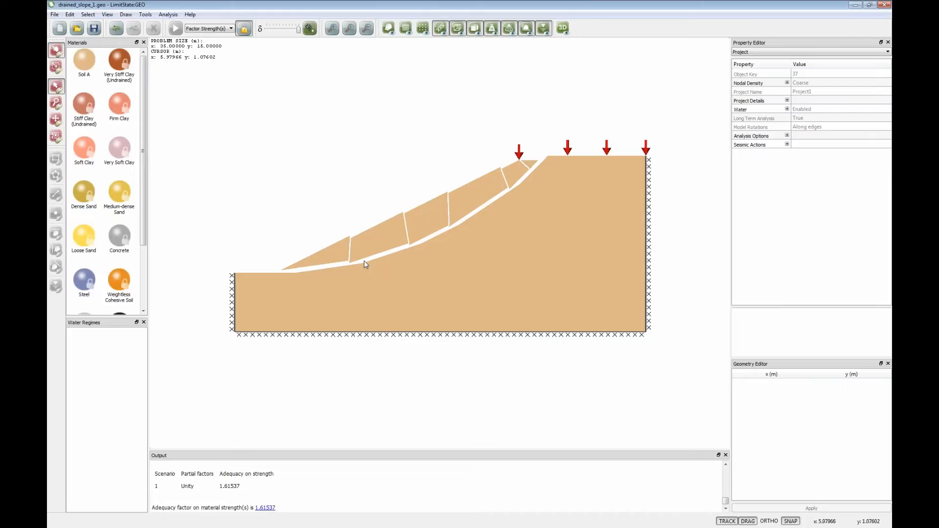
- Draw a straight boundary line through the soil from the slope toe to the far side boundary at about y 7.2 m
click(244, 30)
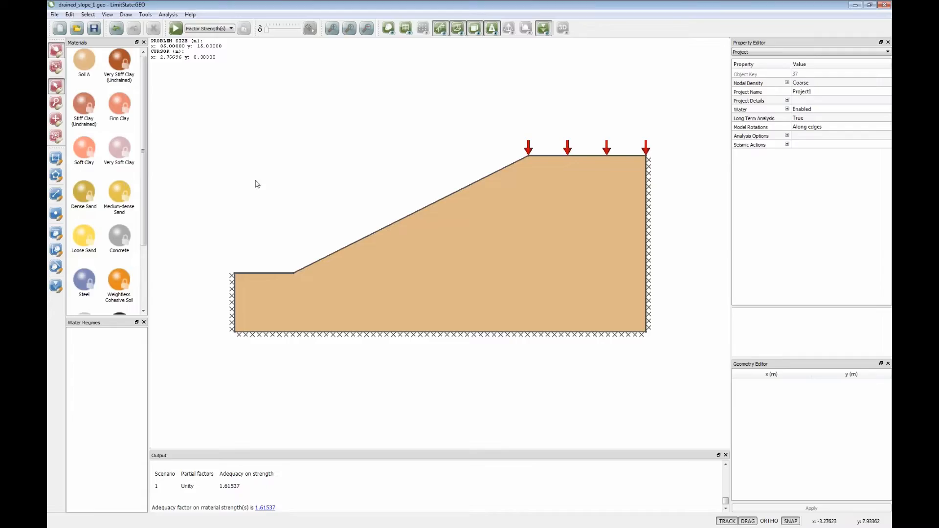
click(57, 196)
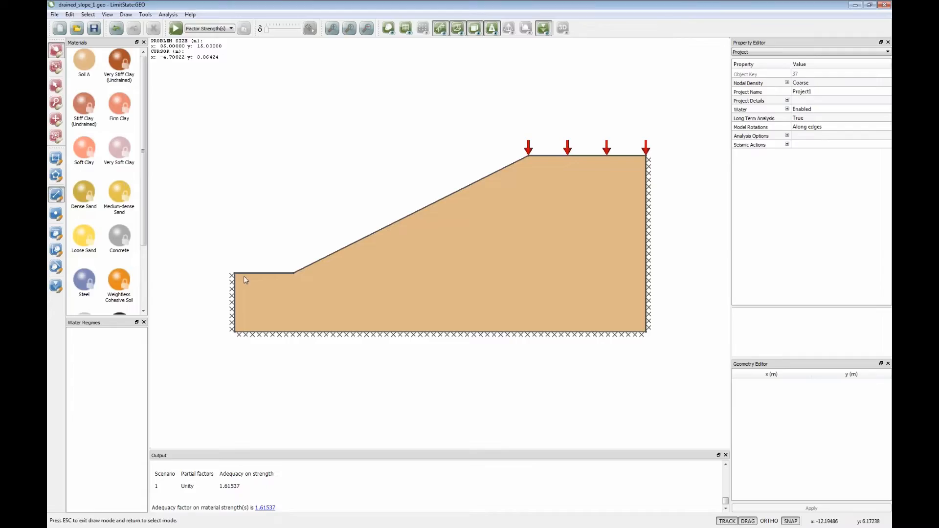
click(294, 273)
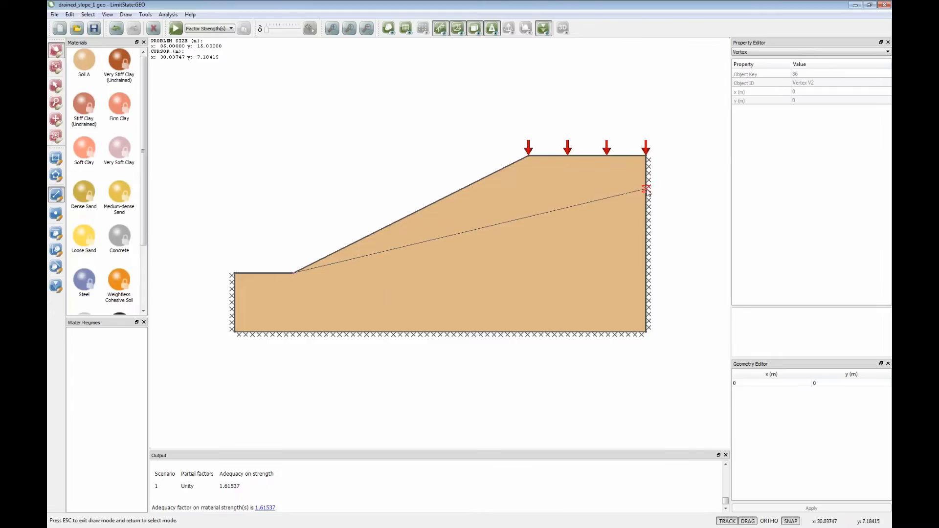
click(637, 199)
key(Escape)
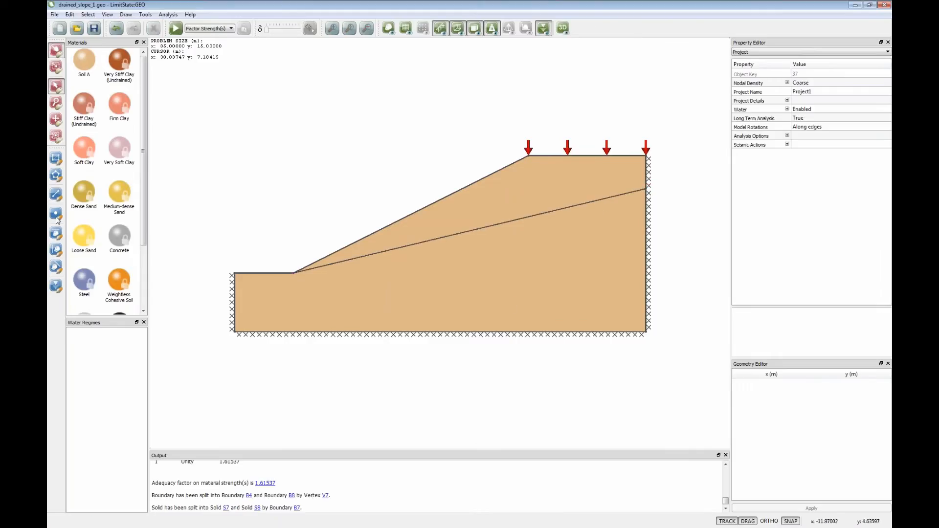
- Add a vertex near the middle of the inclined internal line and move it down to about x 15.5 m, y 2.9 m
click(56, 214)
click(484, 228)
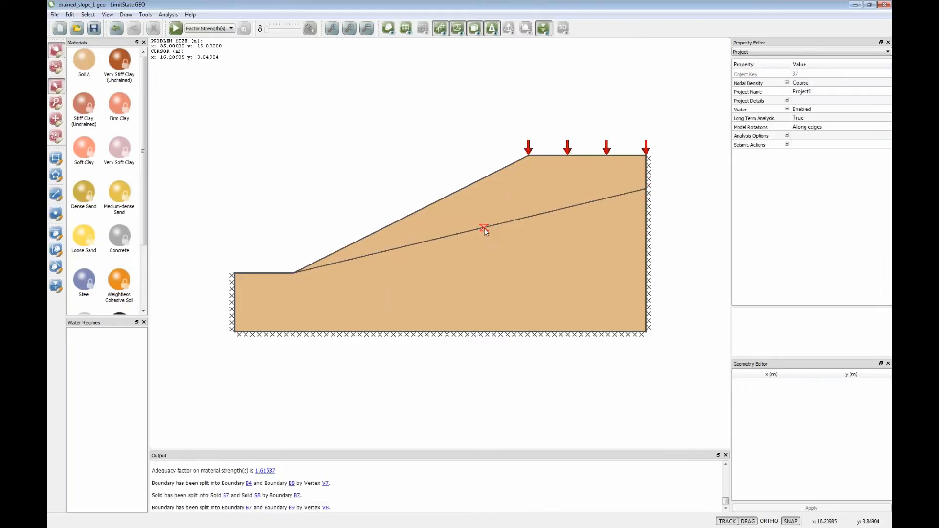
key(Escape)
drag(483, 228, 475, 238)
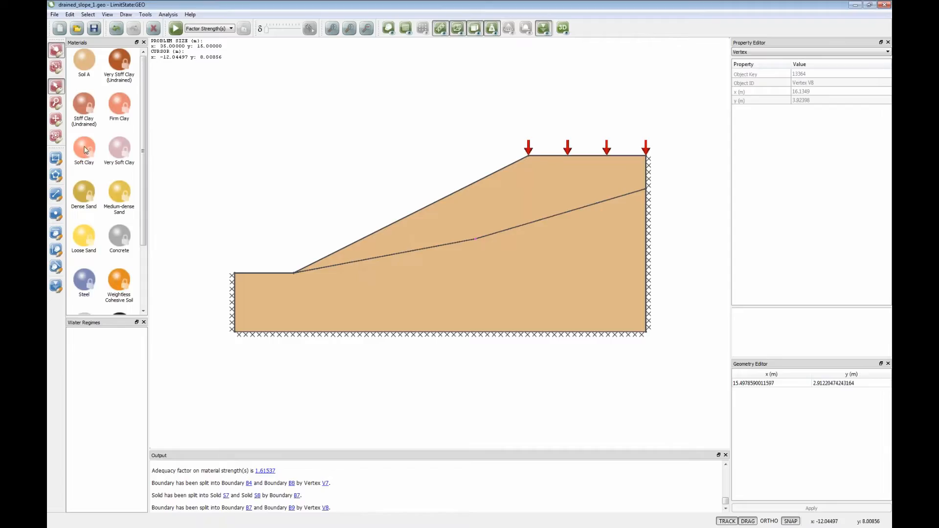
- Assign Soft Clay to both segments of the bent internal line as a weak layer, and solve the model
drag(86, 150, 365, 259)
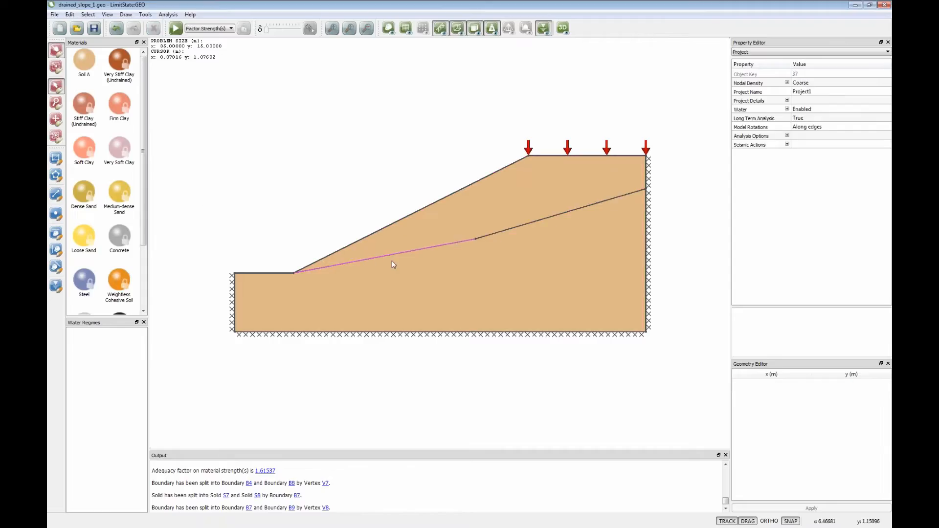
drag(84, 149, 517, 225)
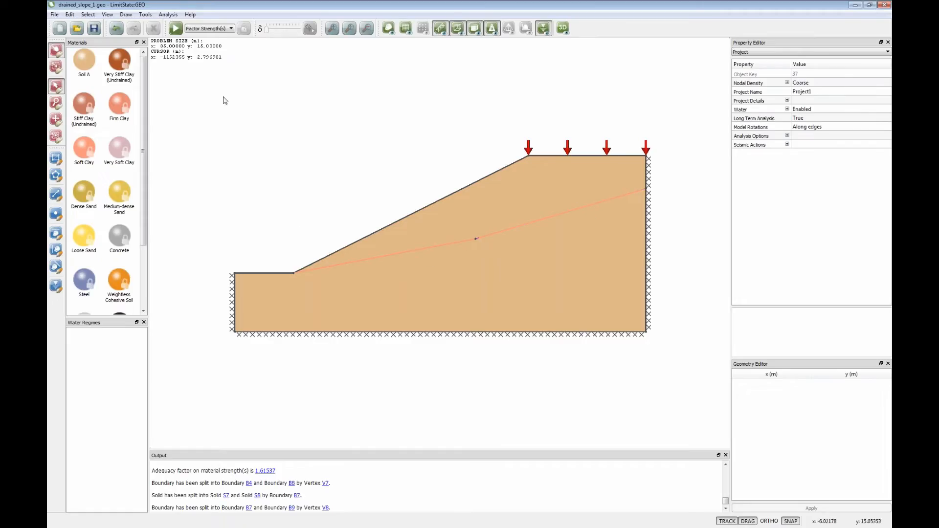
click(176, 28)
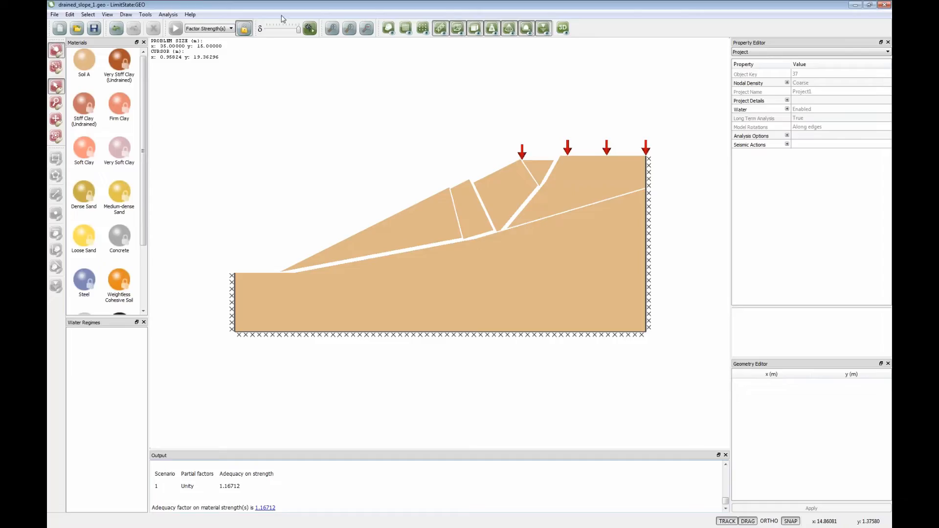
- Unlock the model and replace the material of the soil body beneath the weak layer with Stiff Clay (Undrained)
click(244, 28)
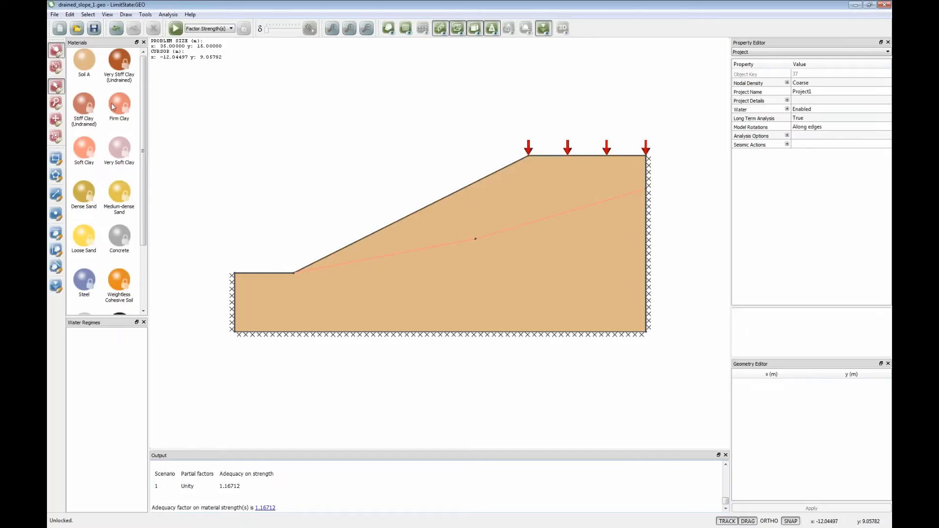
drag(88, 107, 440, 299)
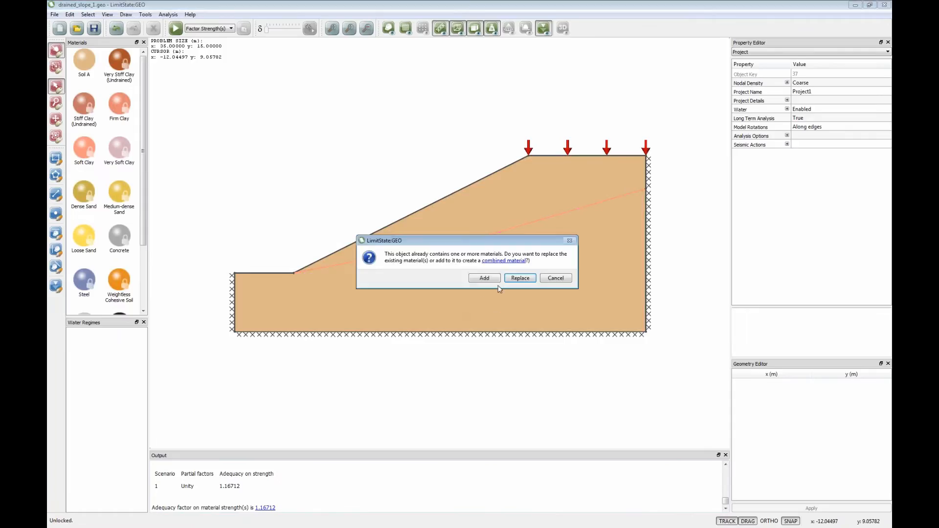
click(520, 278)
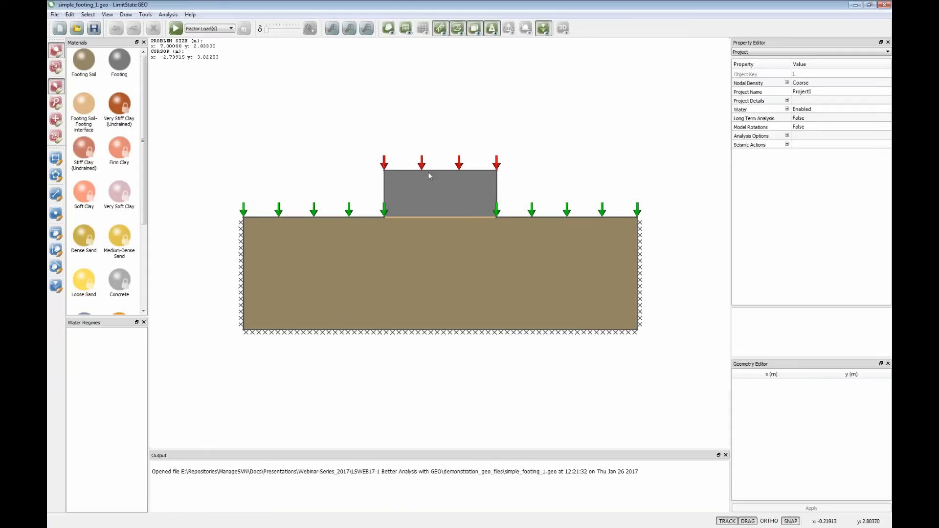
- Examine the undrained shear strength and unit weight of the Footing Soil material in the simple footing model
click(91, 65)
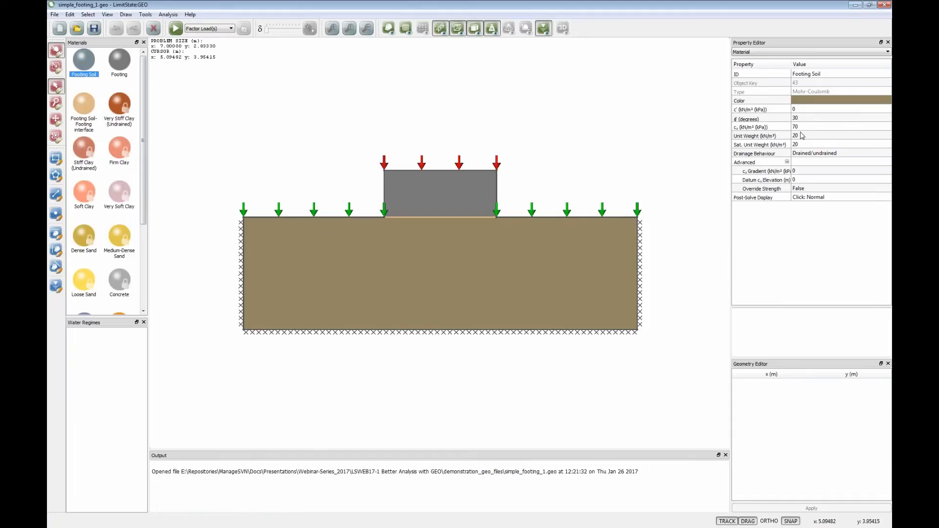
click(801, 127)
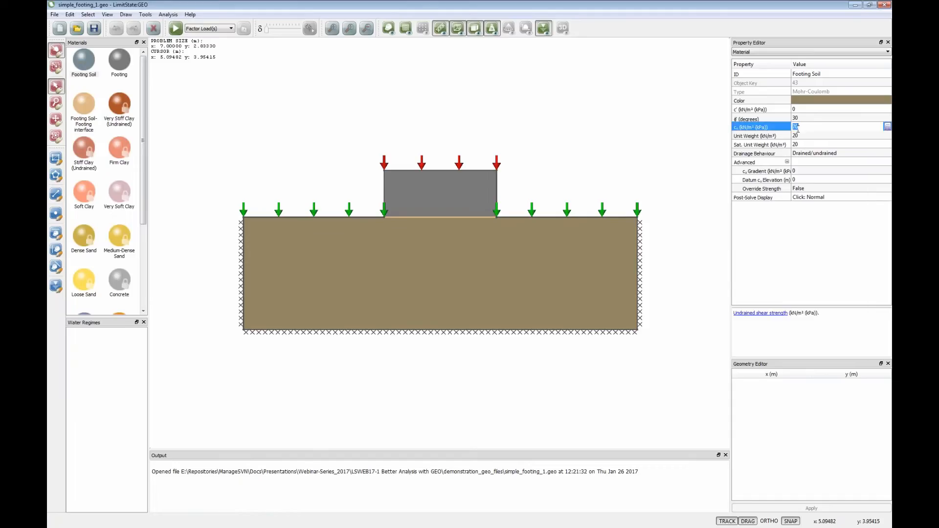
click(803, 137)
click(659, 180)
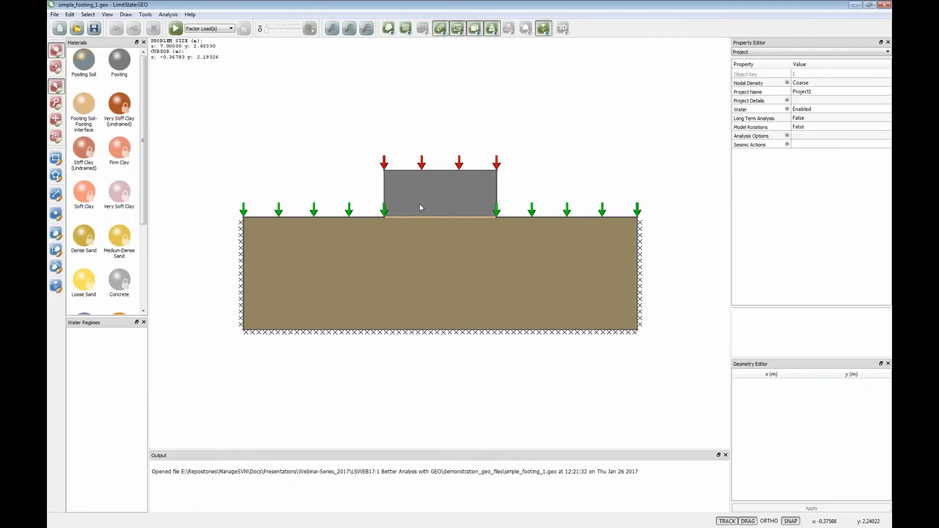
- Examine the footing block's properties and the permanent normal load applied to its top boundary
click(420, 208)
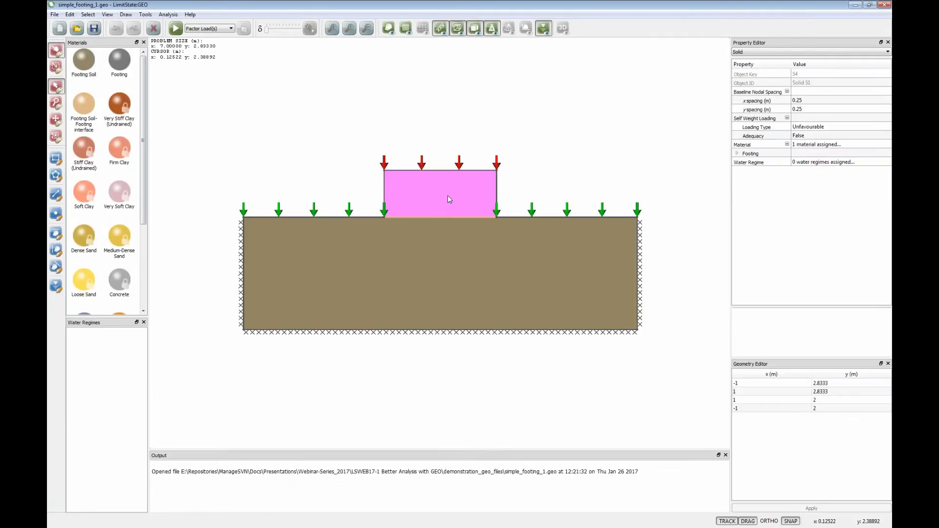
click(457, 171)
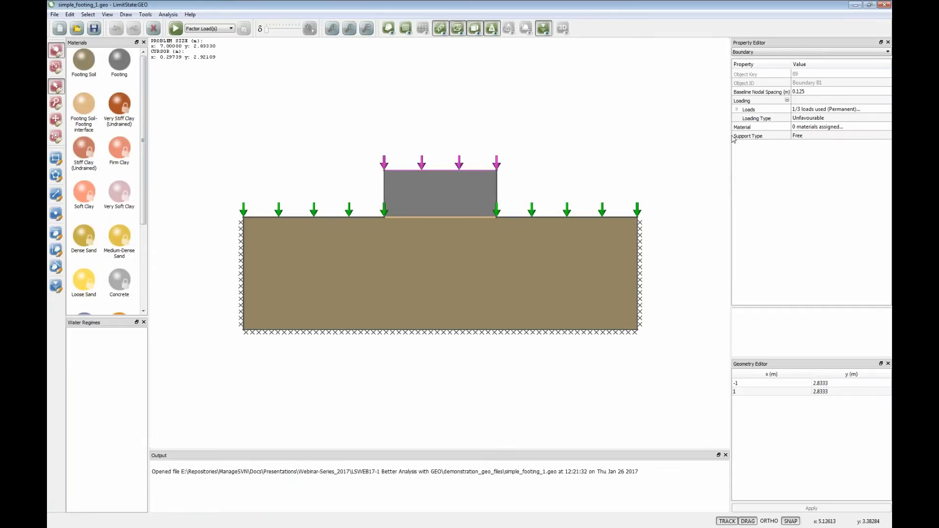
click(736, 109)
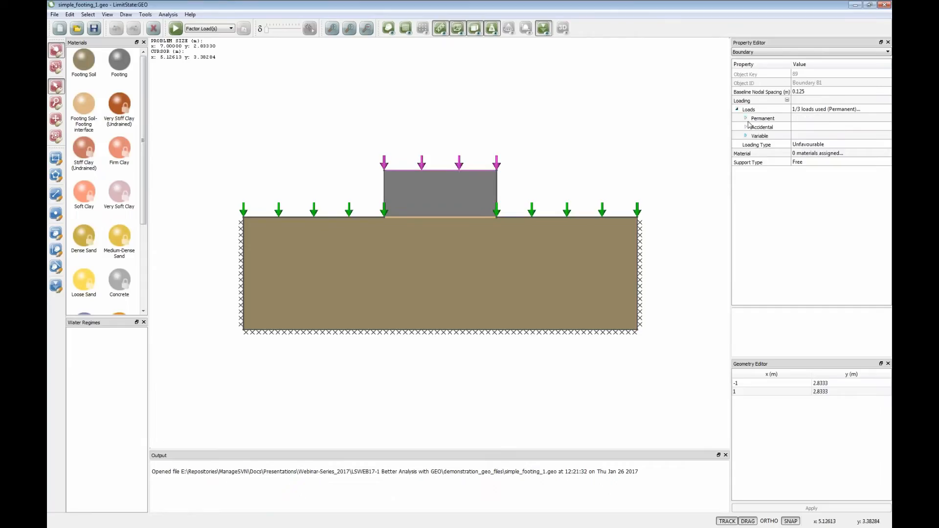
click(745, 118)
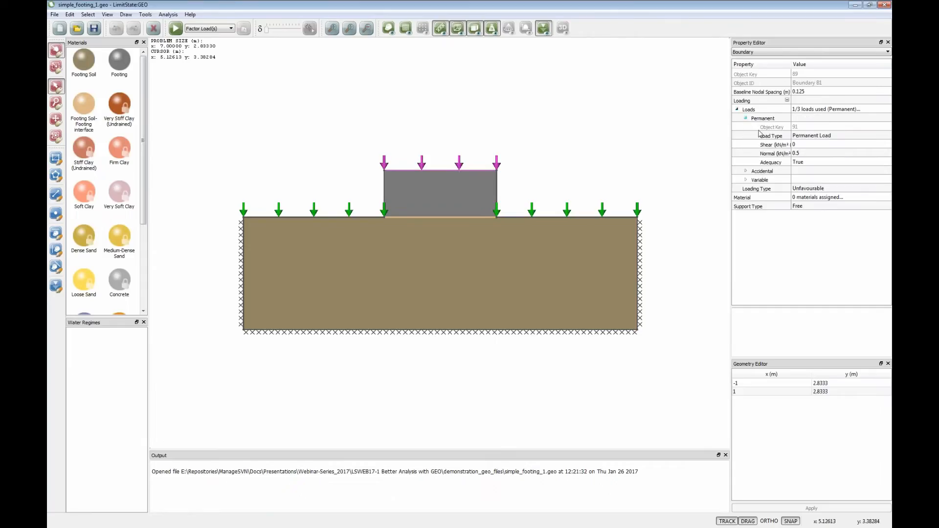
click(803, 155)
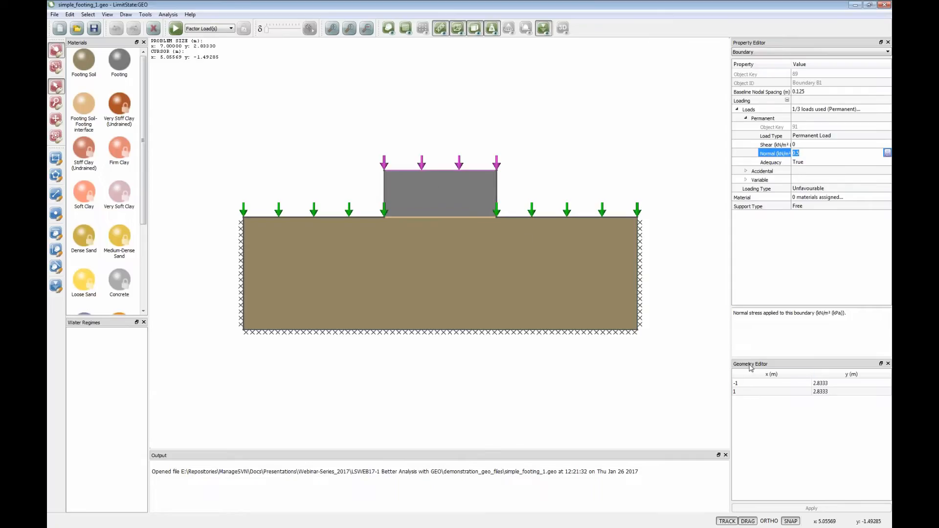
- Examine the end coordinates of the footing's top boundary and the normal value and adequacy setting of its permanent load
click(743, 385)
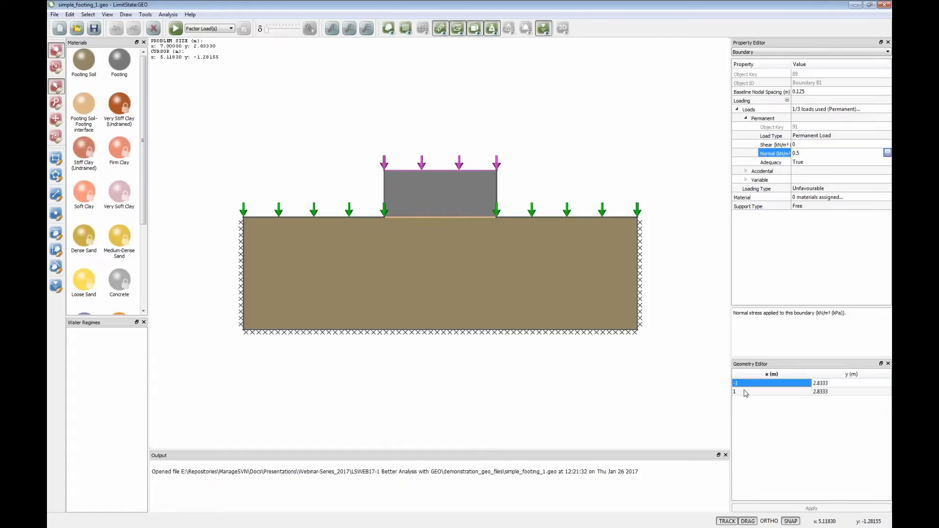
click(743, 390)
click(744, 383)
click(808, 155)
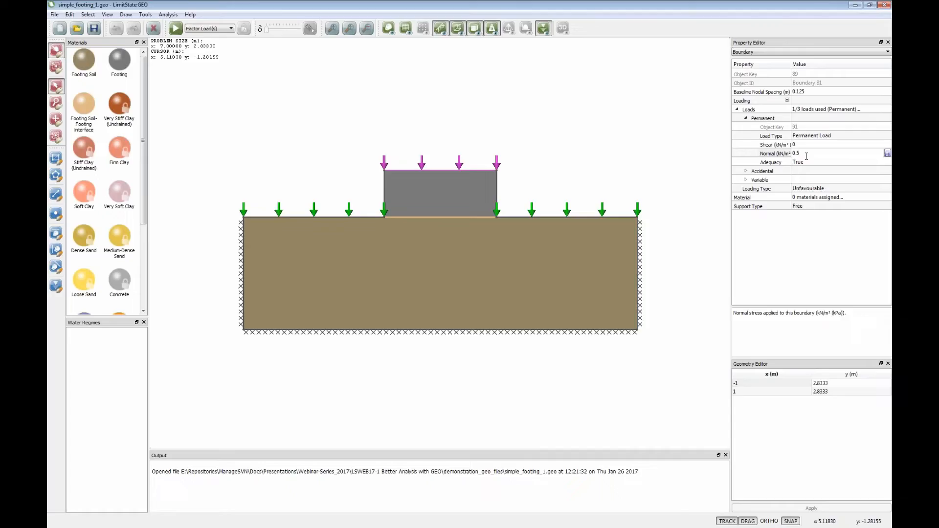
key(Return)
click(804, 163)
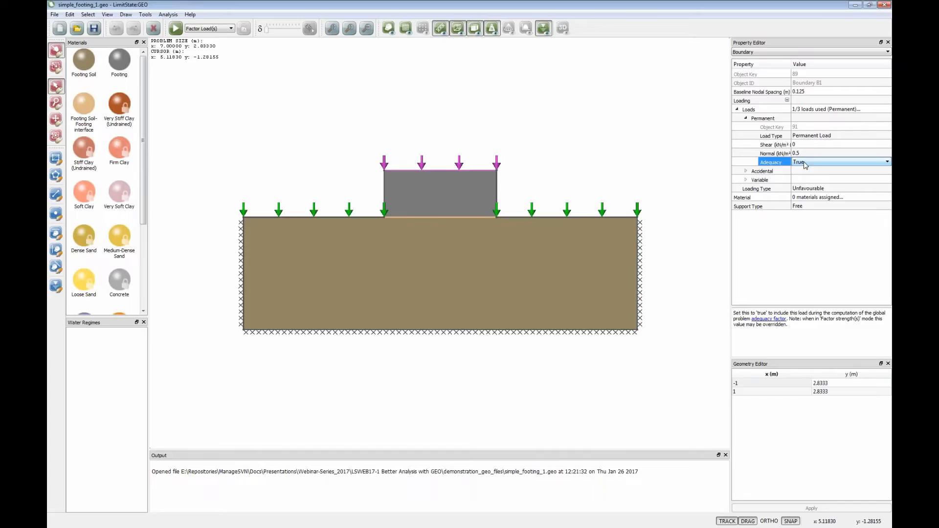
click(601, 162)
- Examine the surcharge boundaries on both sides of the footing, including the permanent load's normal value and adequacy setting
click(444, 287)
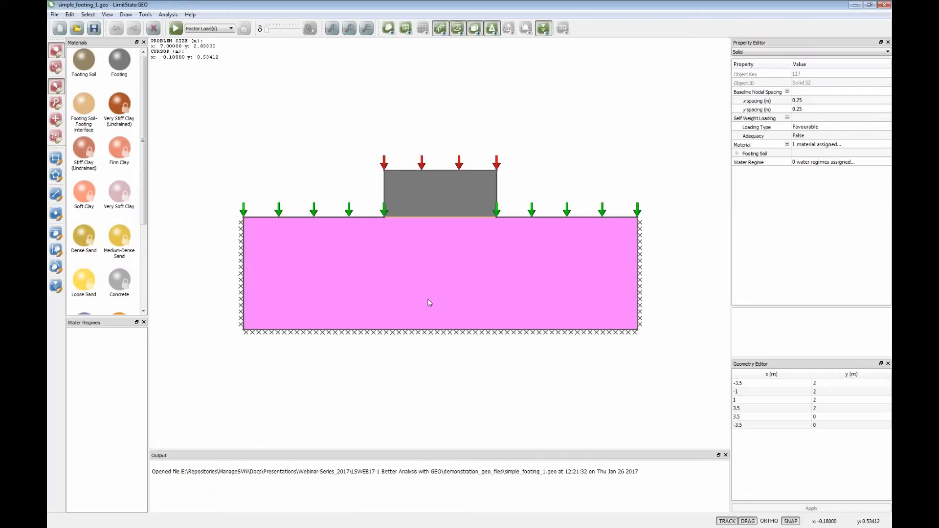
click(349, 212)
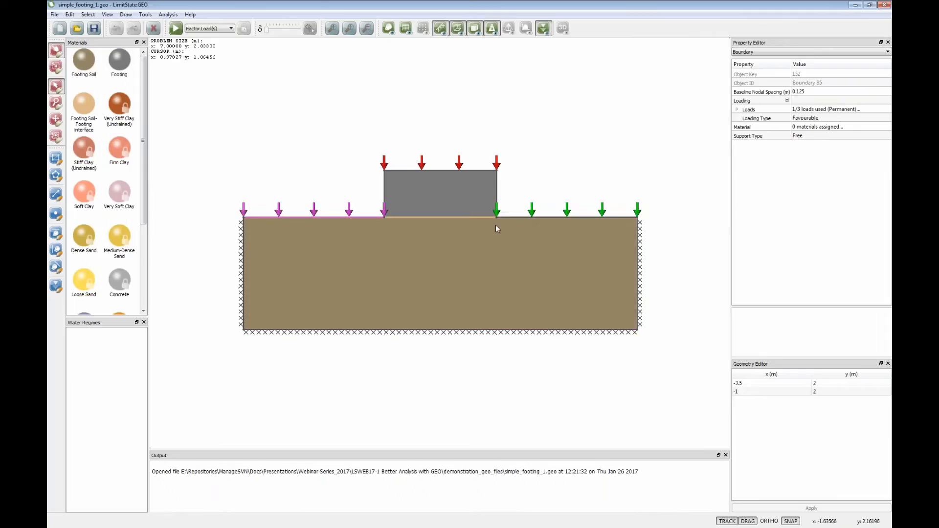
click(523, 216)
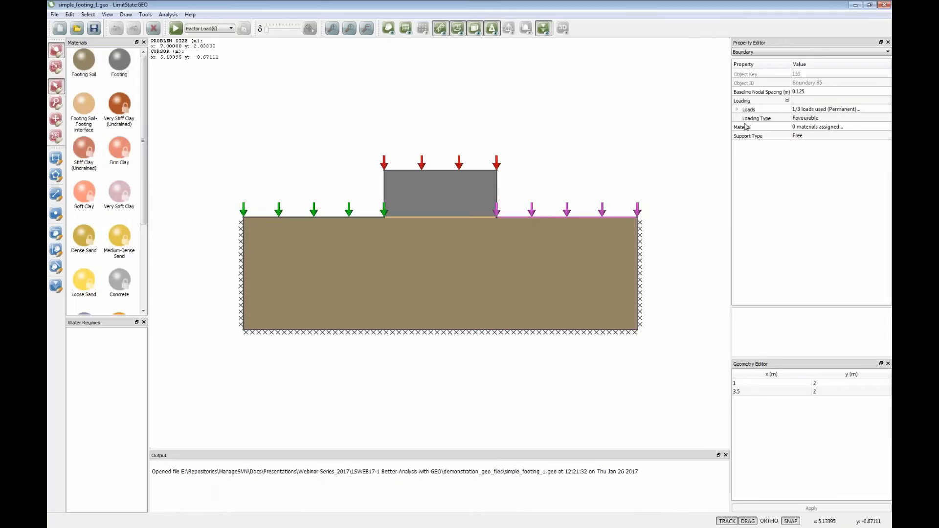
click(737, 109)
click(746, 135)
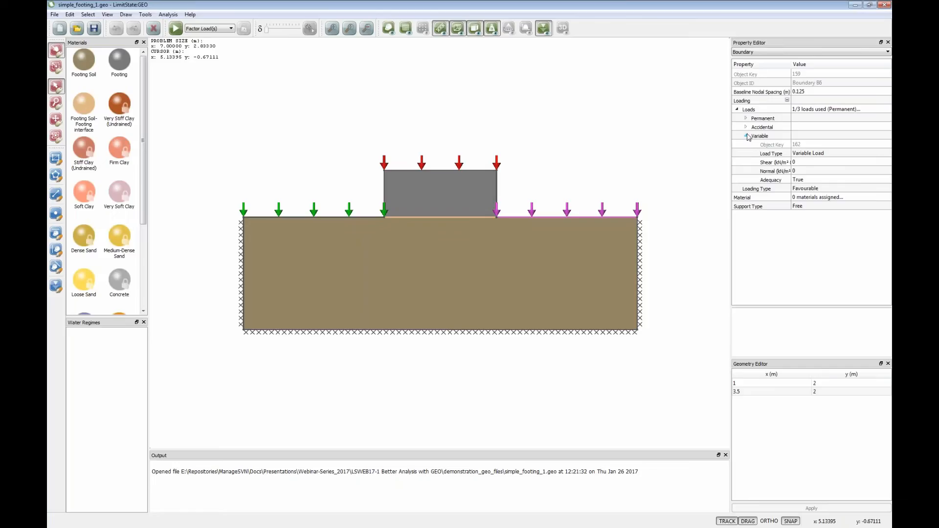
click(746, 119)
click(797, 155)
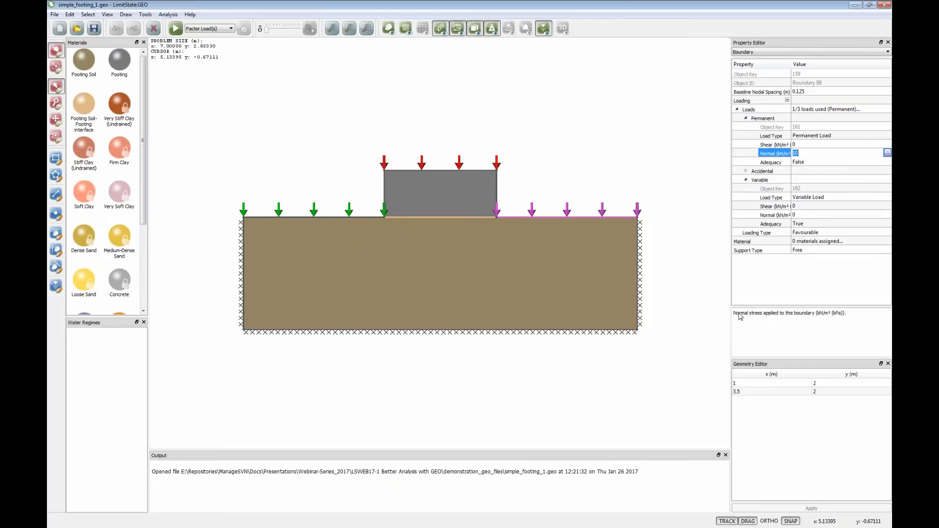
click(806, 163)
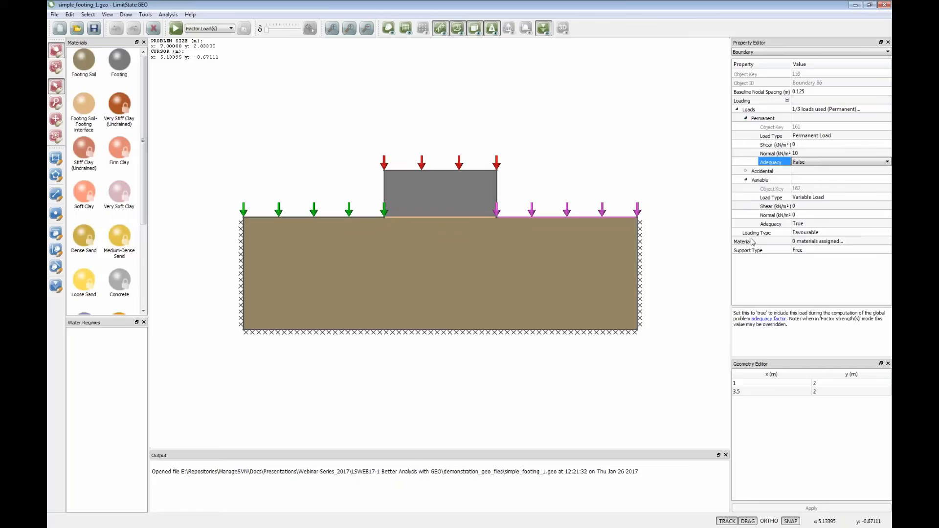
click(463, 171)
click(552, 183)
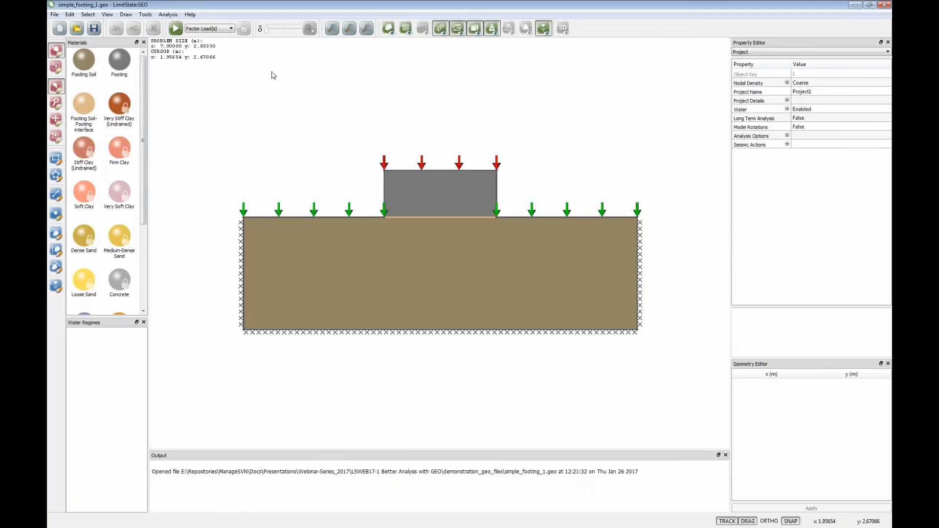
- Examine the EC7 DA1/1 partial factors for unfavourable and favourable loads in the Scenario Manager
click(168, 14)
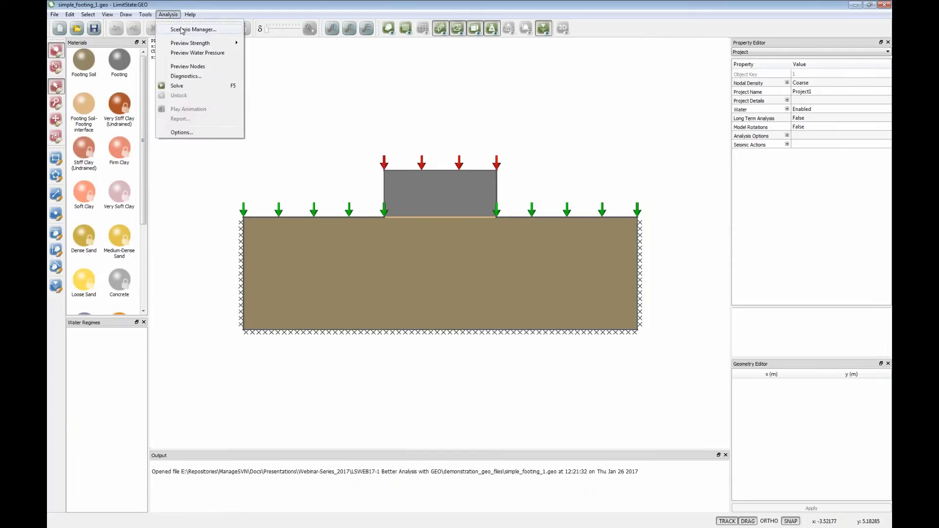
click(184, 30)
drag(394, 162, 316, 89)
drag(514, 195, 551, 194)
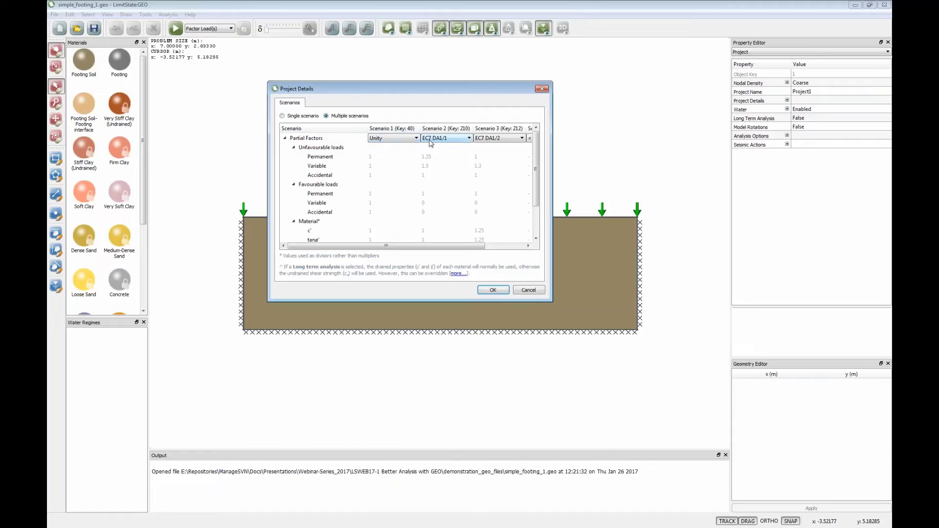
click(426, 157)
click(426, 166)
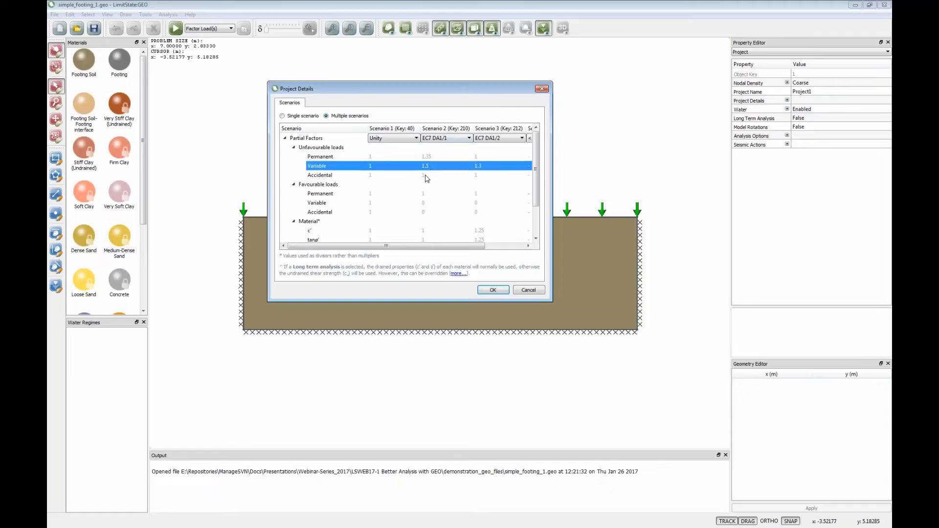
click(427, 176)
click(428, 166)
click(428, 157)
click(425, 167)
click(423, 175)
click(426, 196)
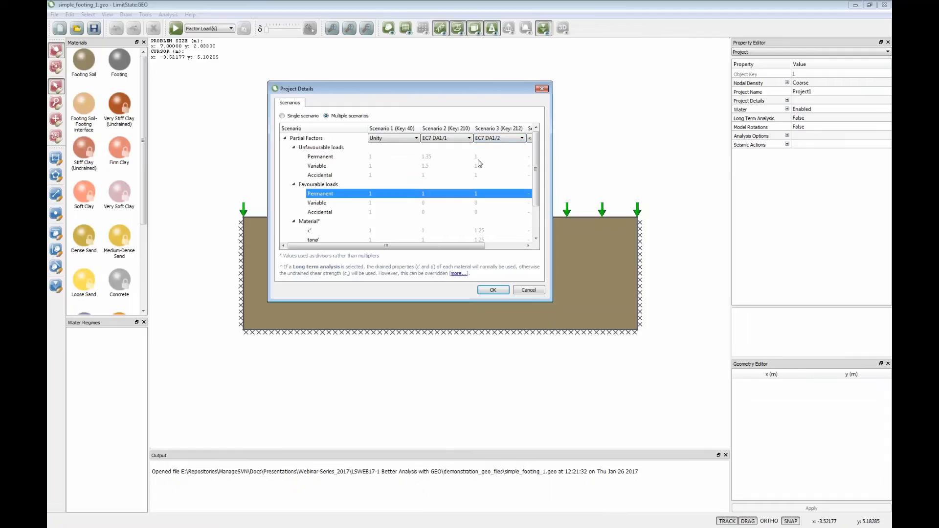
- Examine the EC7 DA1/2 load factors and its material factors for c', tanø' and c_u, and accept the scenarios
click(479, 160)
drag(535, 184, 534, 222)
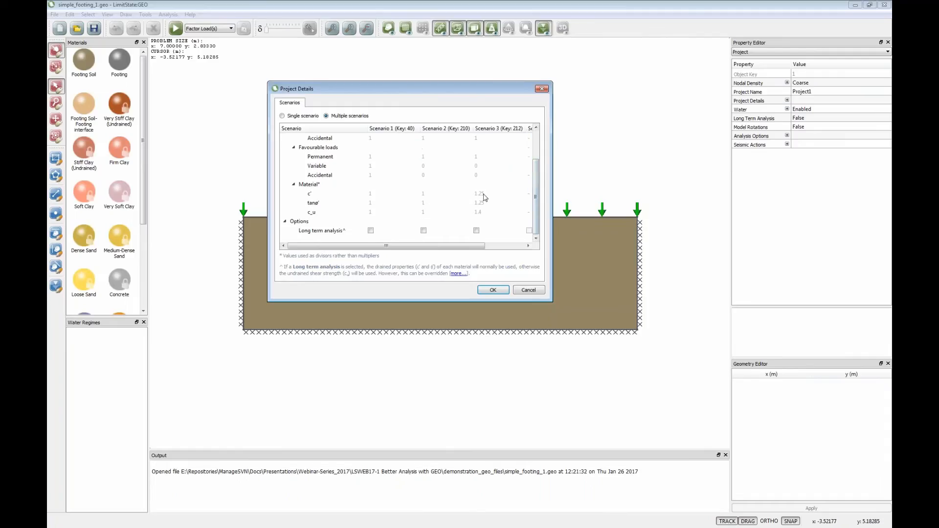
click(481, 195)
click(480, 204)
click(479, 215)
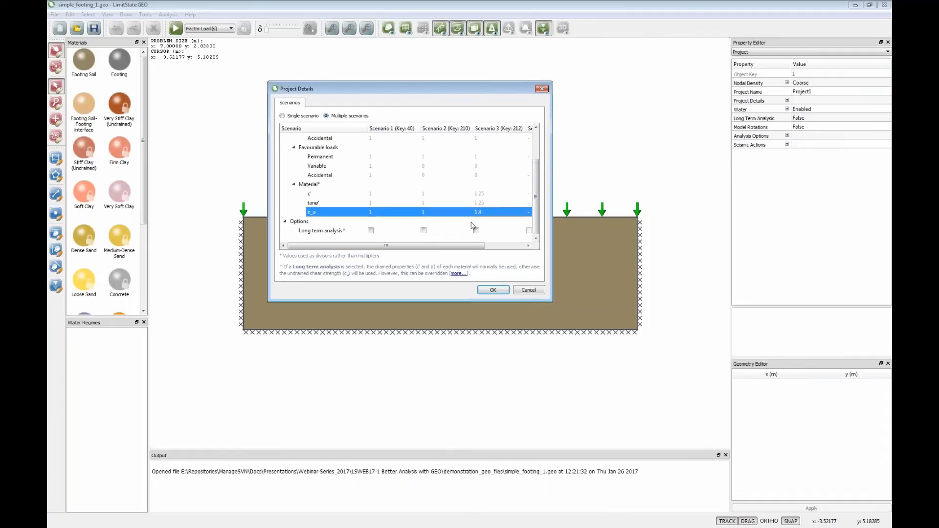
drag(535, 196, 535, 169)
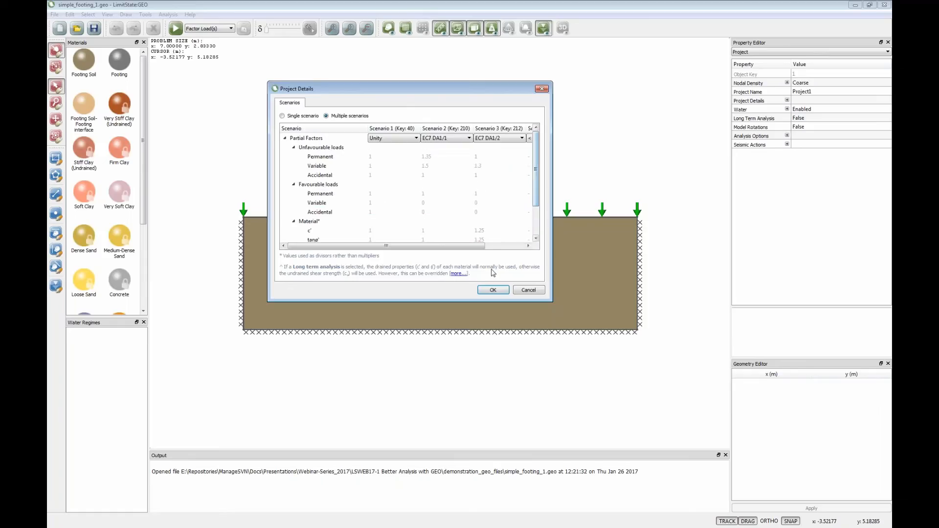
click(492, 290)
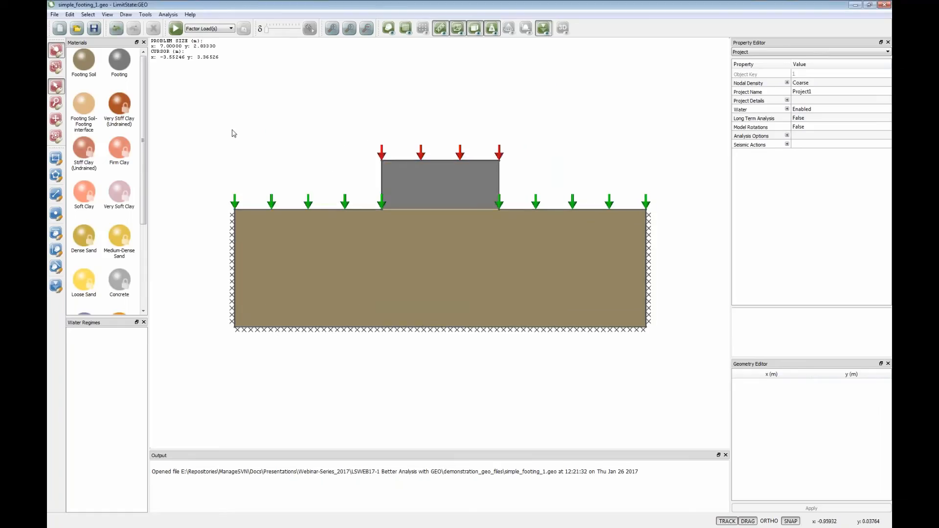
- Solve the footing model for all three scenarios and review their adequacy factors
click(175, 28)
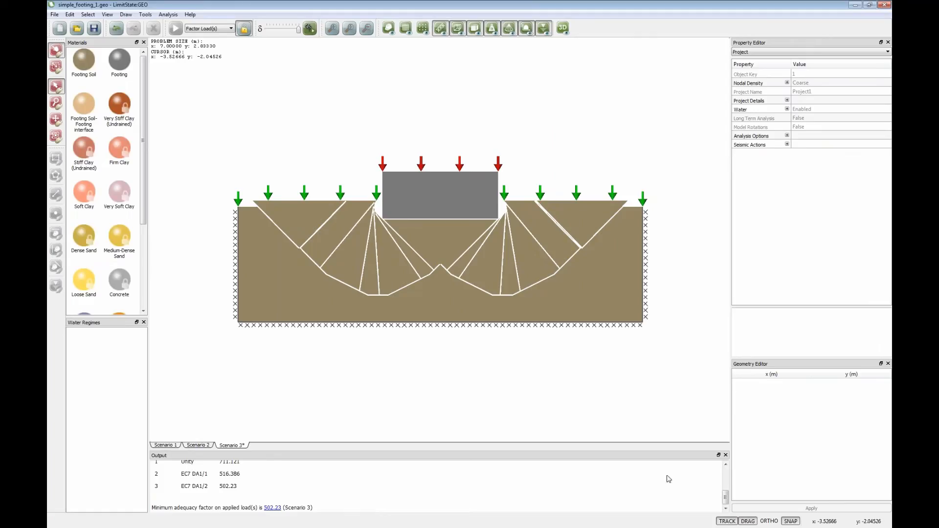
click(726, 464)
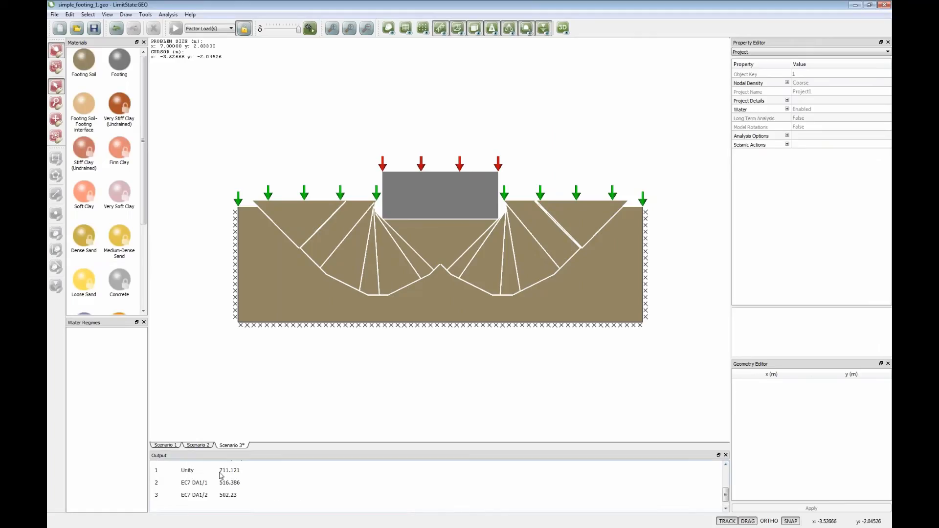
click(725, 509)
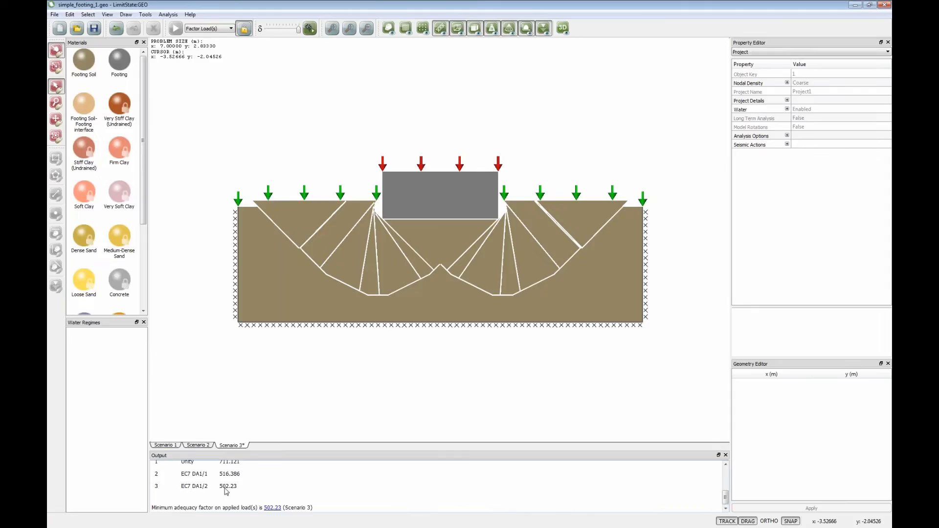
- Review the explanation of the minimum adequacy factor with its characteristic, design and collapse load values, and unlock the model
click(272, 509)
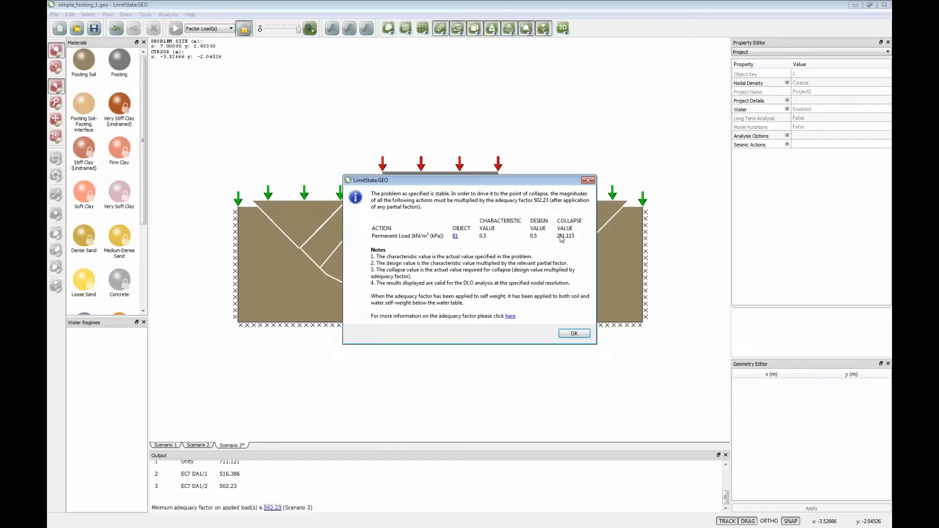
click(573, 334)
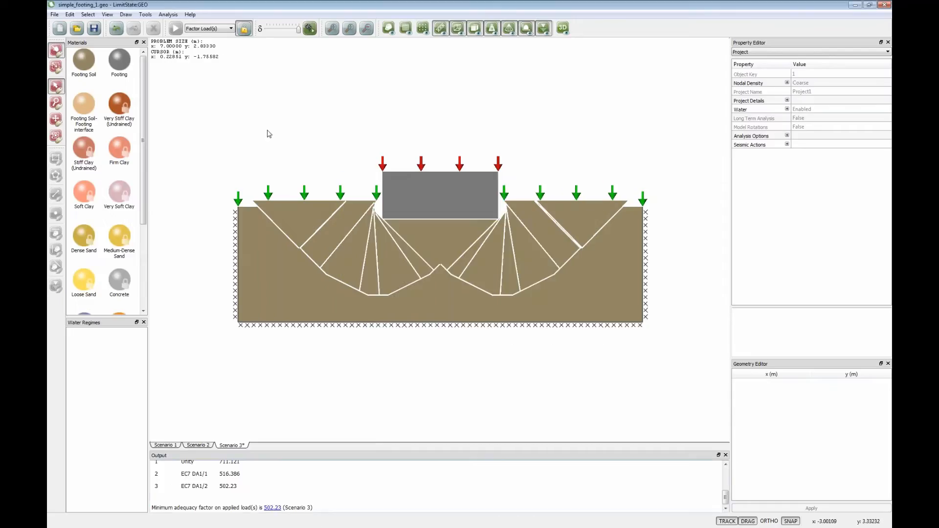
click(247, 32)
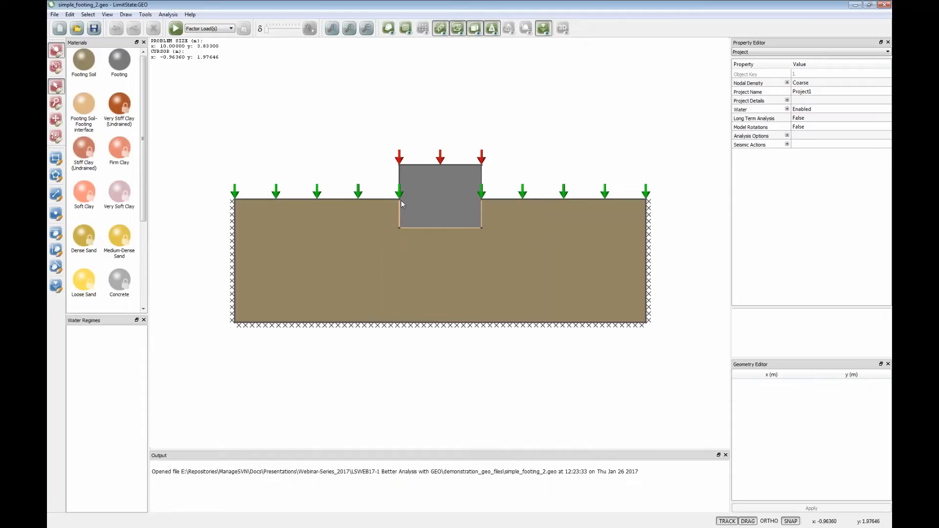
- Examine the Footing Soil's undrained strength gradient and datum elevation, and compare the datum with the ground surface coordinates beside the embedded footing
click(84, 57)
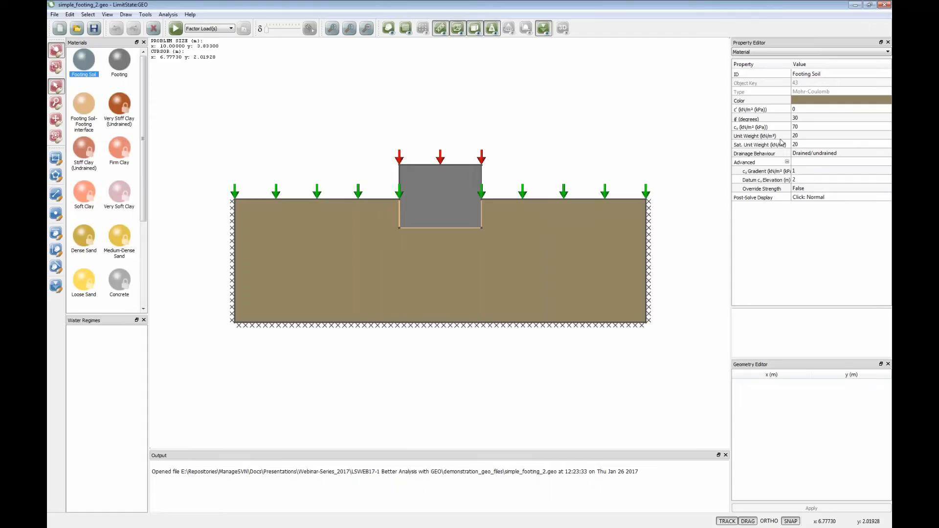
click(795, 171)
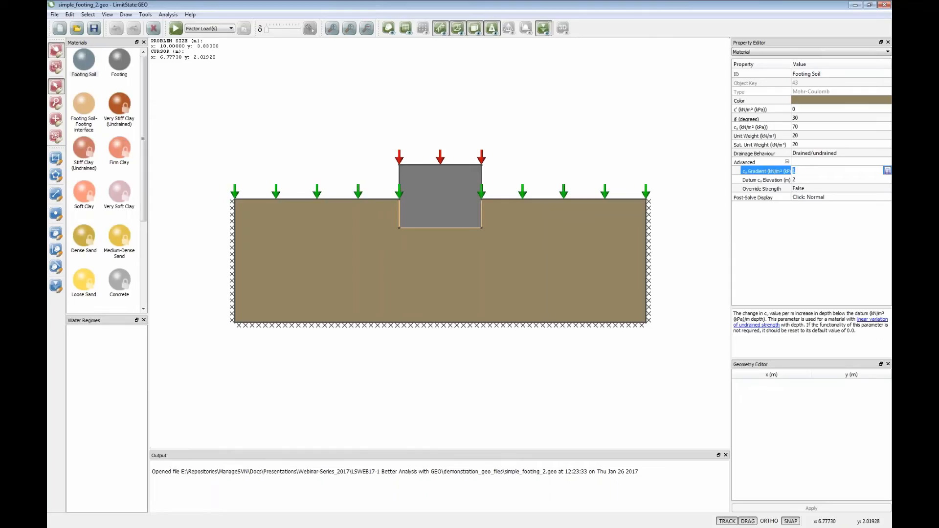
click(797, 182)
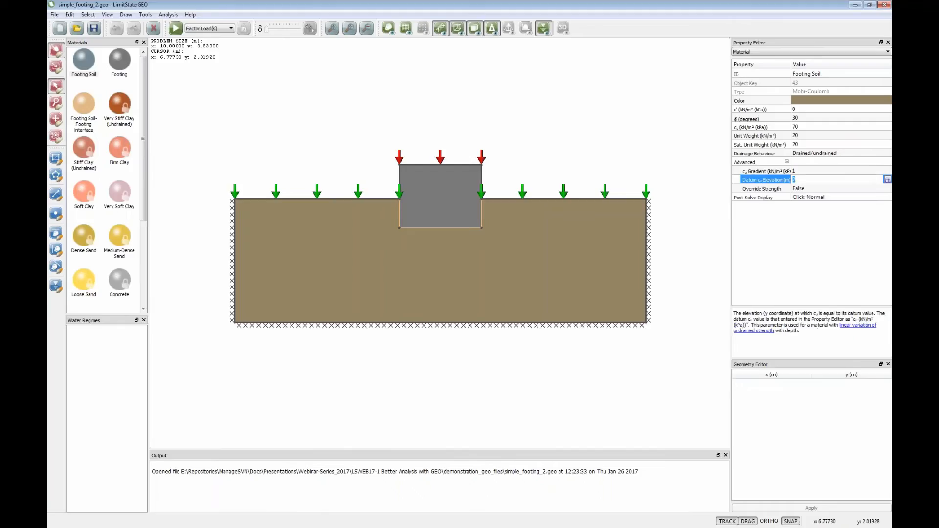
click(604, 198)
click(563, 199)
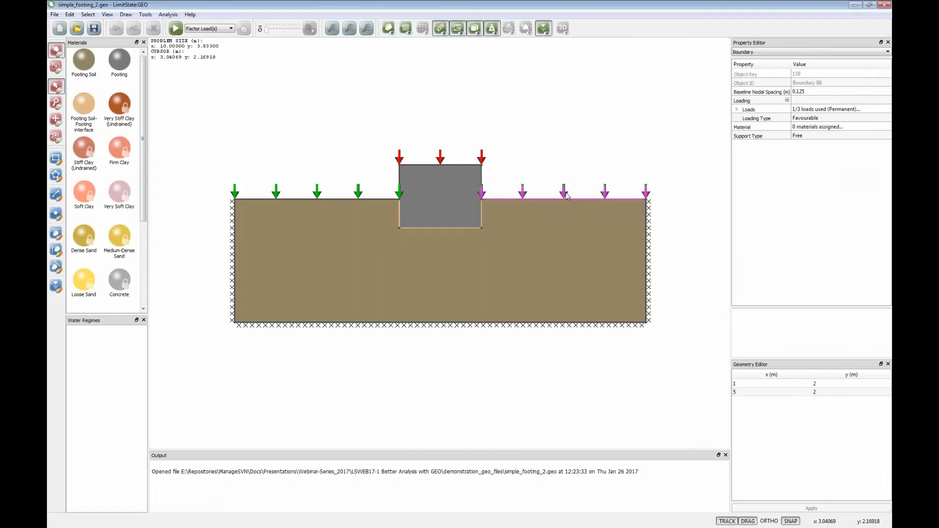
click(835, 392)
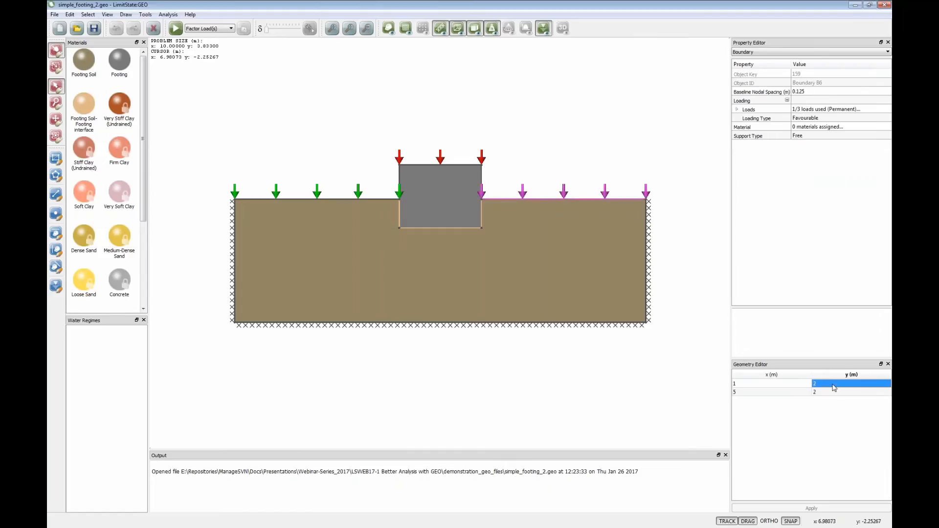
click(714, 268)
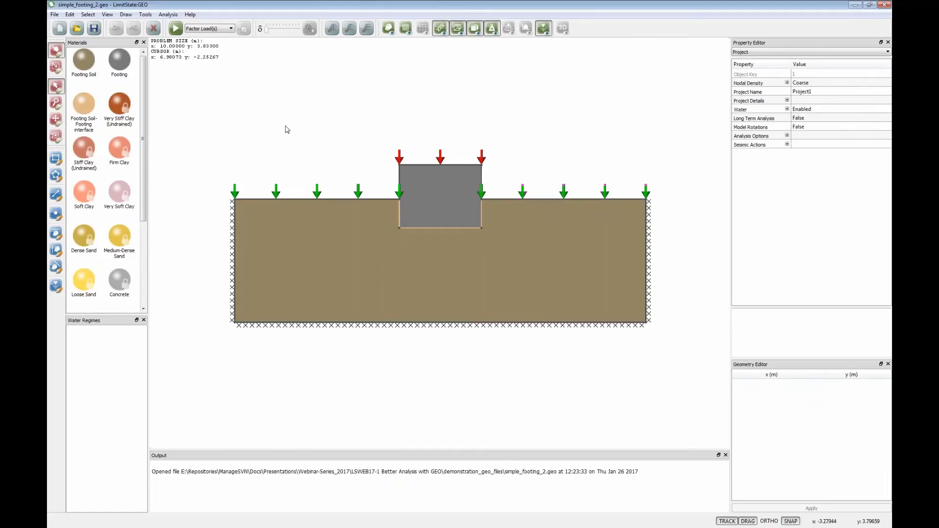
- Preview the short-term strength, inspect how it varies with depth through the soil, and unlock the model
click(168, 14)
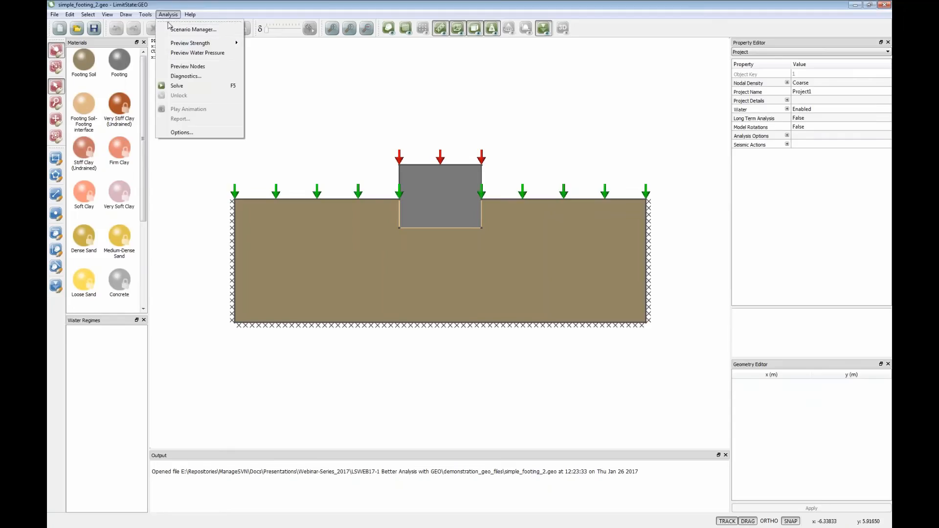
mouse_move(177, 43)
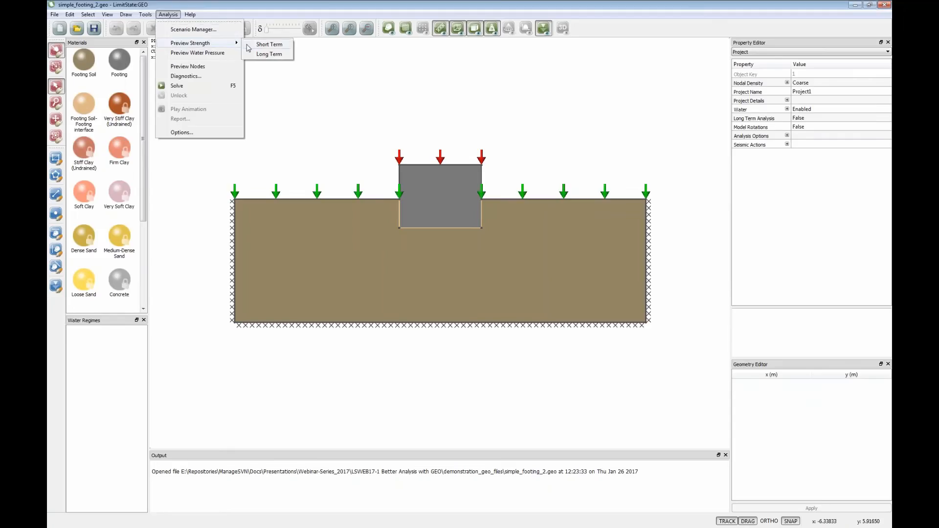
click(264, 44)
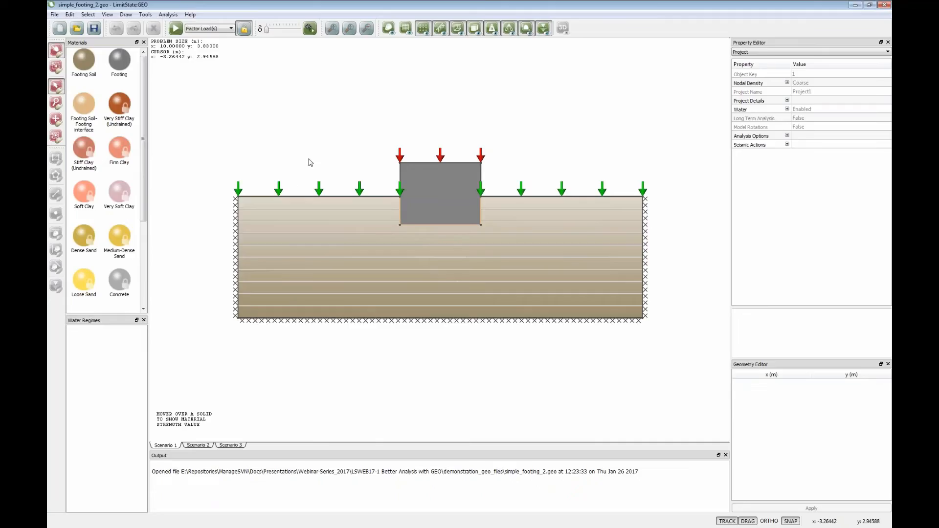
mouse_move(308, 201)
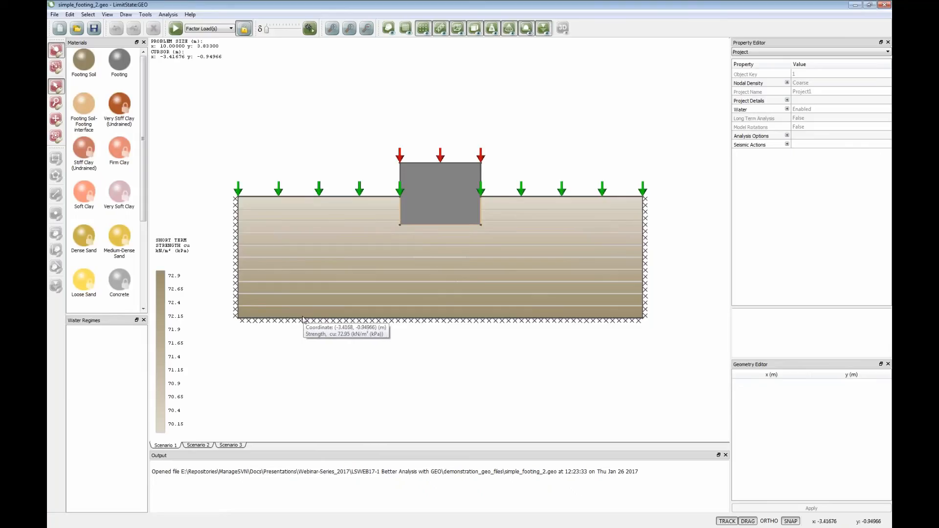
click(244, 28)
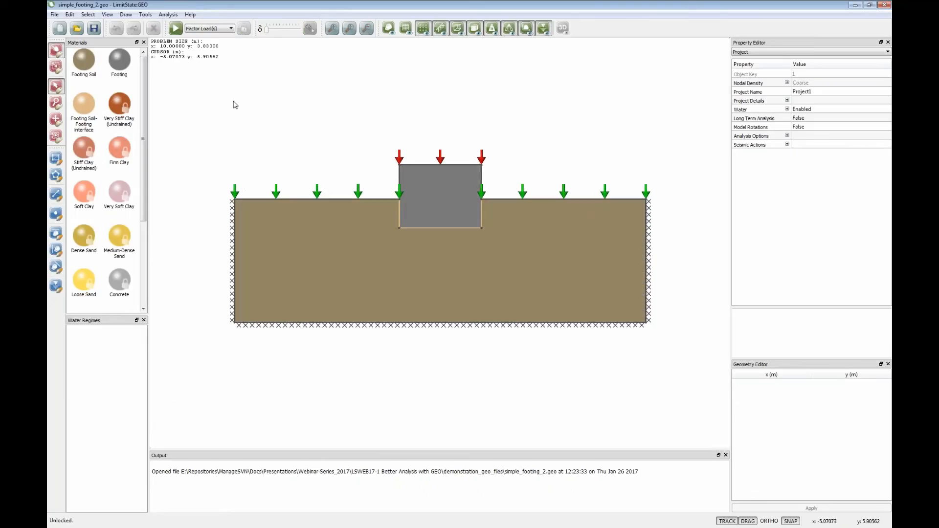
- Solve the embedded footing model, review the explanation of its minimum adequacy factor, and unlock the model
click(175, 28)
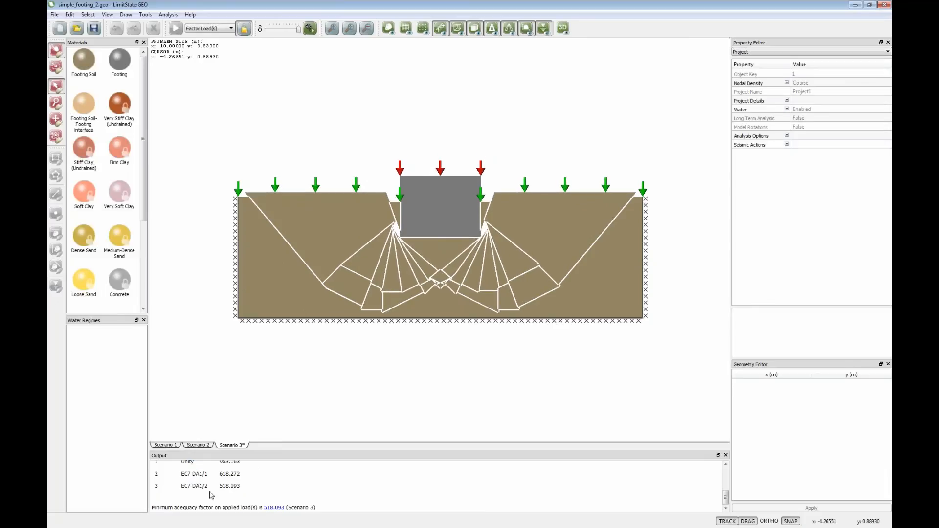
click(270, 508)
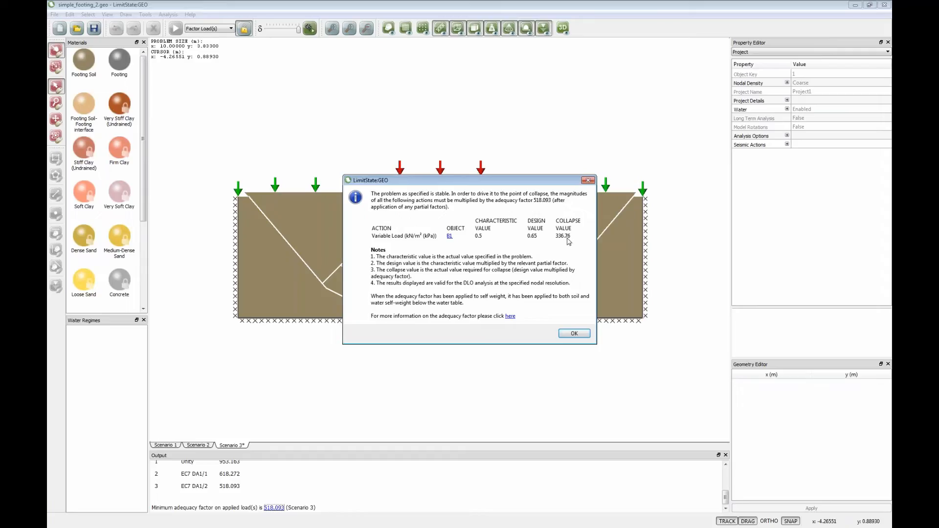
click(572, 334)
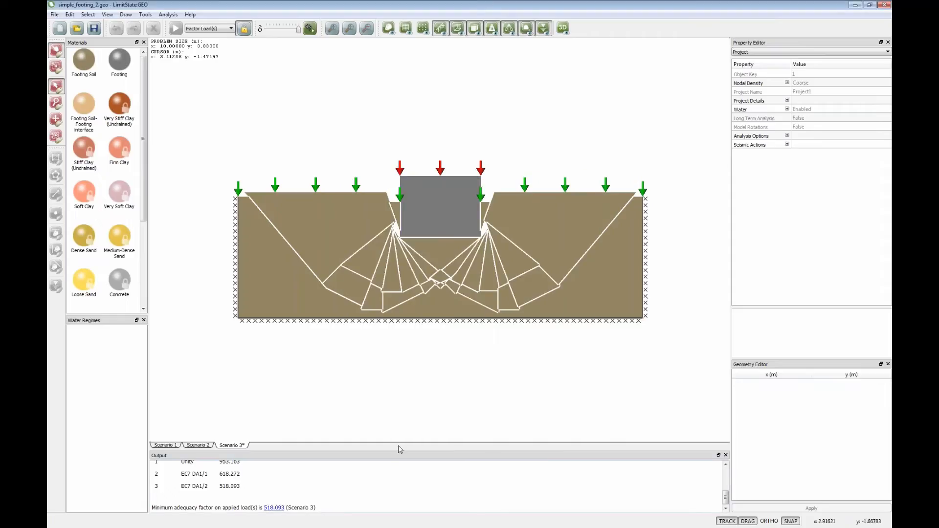
click(244, 29)
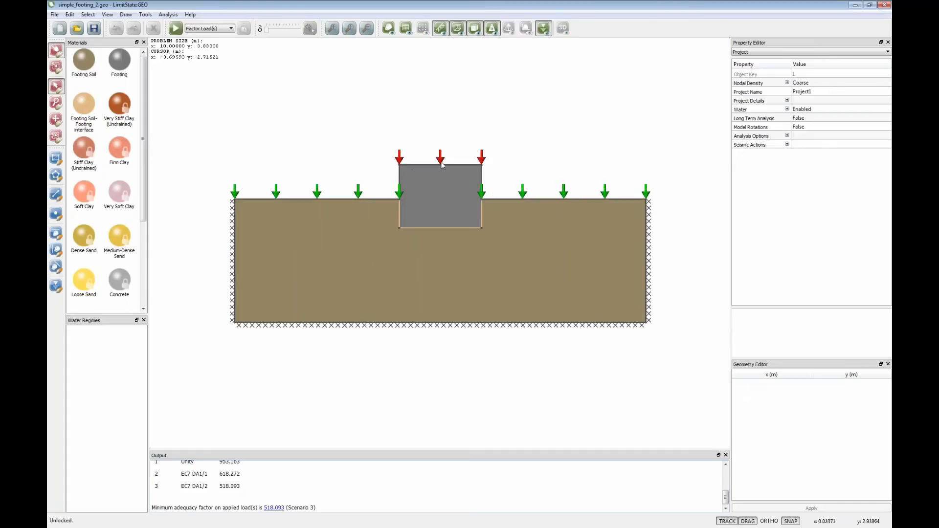
- Set the shear component of the variable load on the footing's top boundary to 0.2 kN/m², solve the model, and unlock it
click(442, 165)
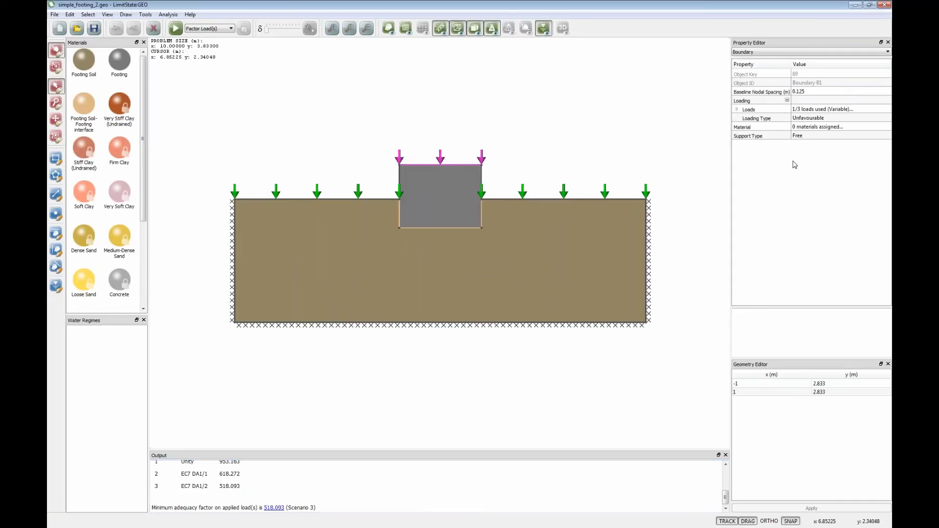
click(737, 109)
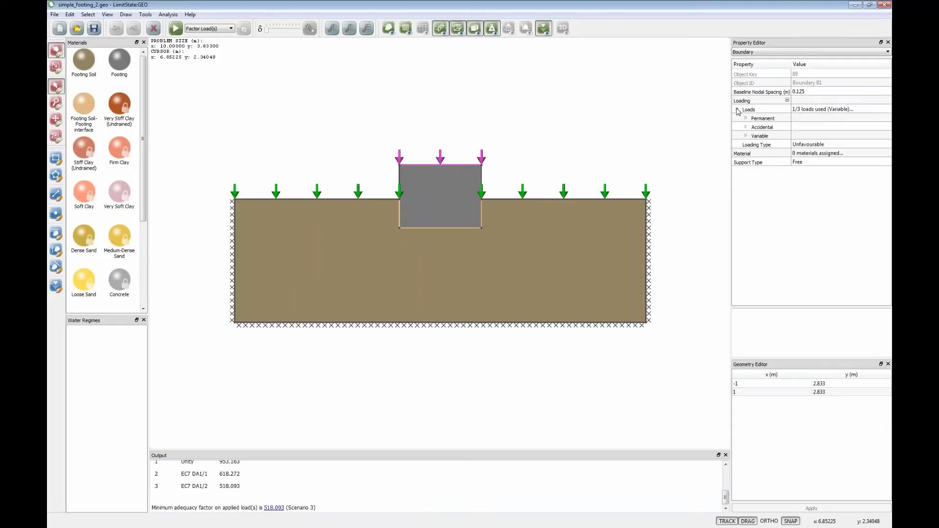
click(745, 136)
click(797, 173)
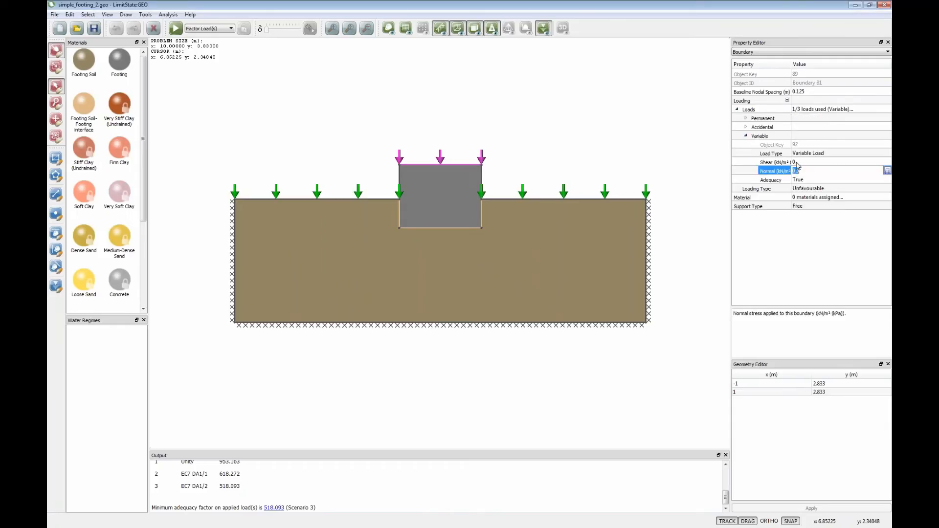
click(800, 163)
text(0.)
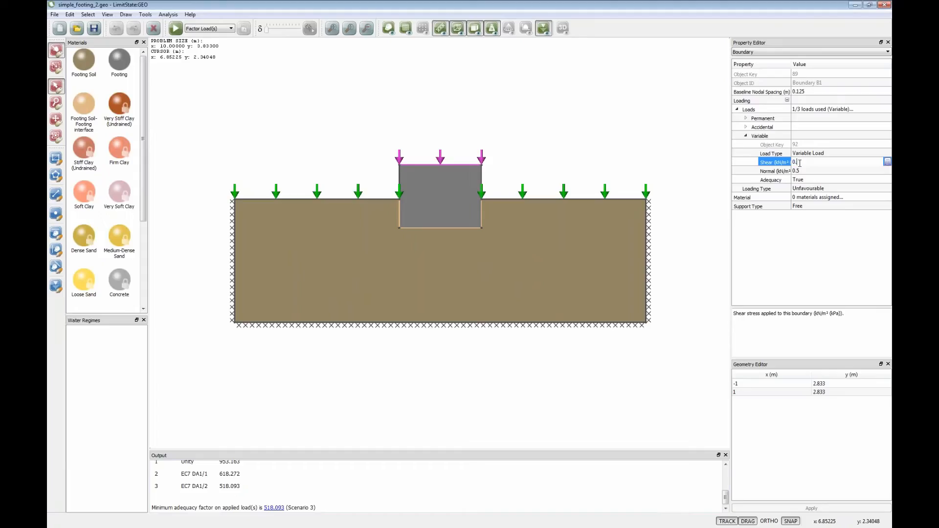
text(2)
click(803, 172)
click(561, 164)
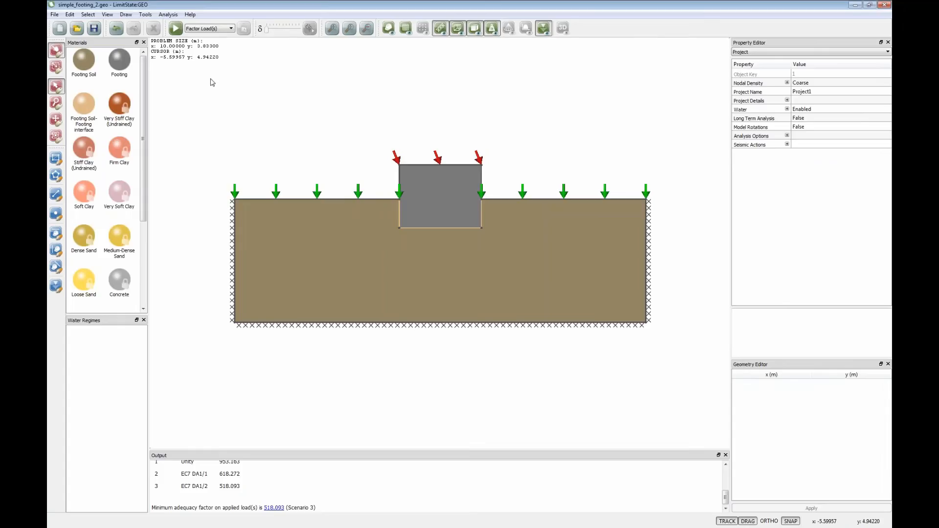
click(175, 27)
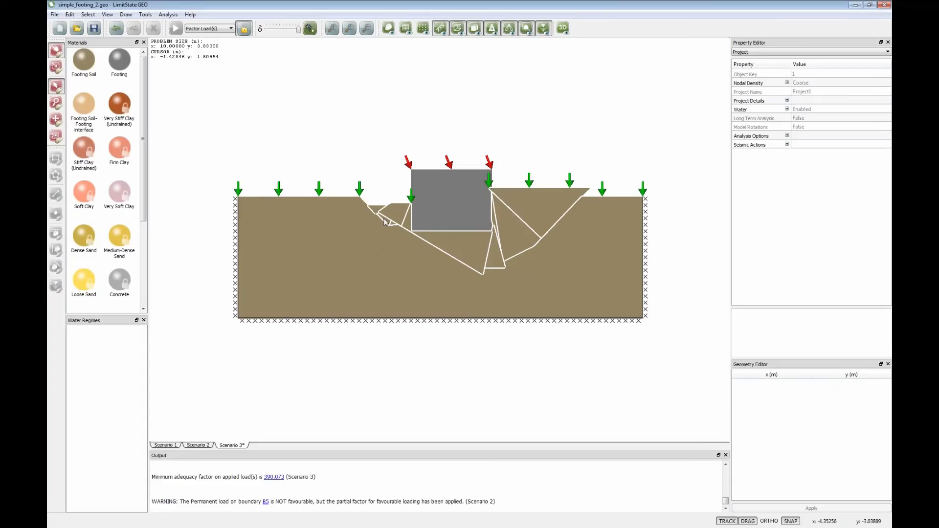
click(244, 31)
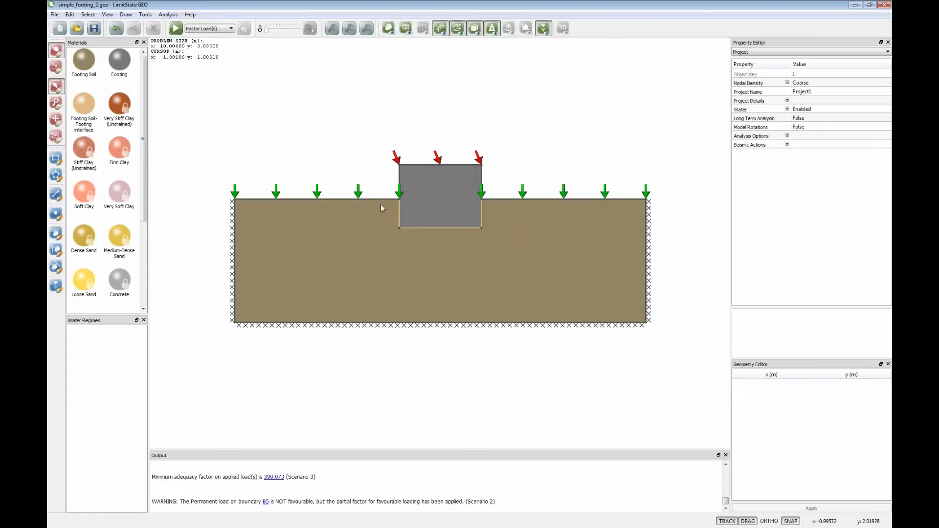
- Assign the No-Tension Cutoff material to the footing's left vertical interface, solve the model, and unlock it
scroll(145, 224, down, 3)
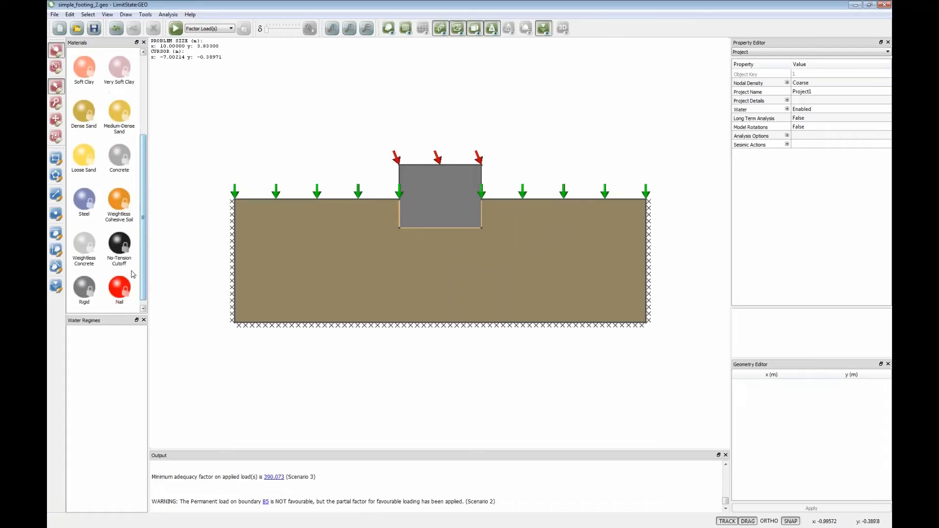
click(120, 247)
drag(121, 247, 248, 236)
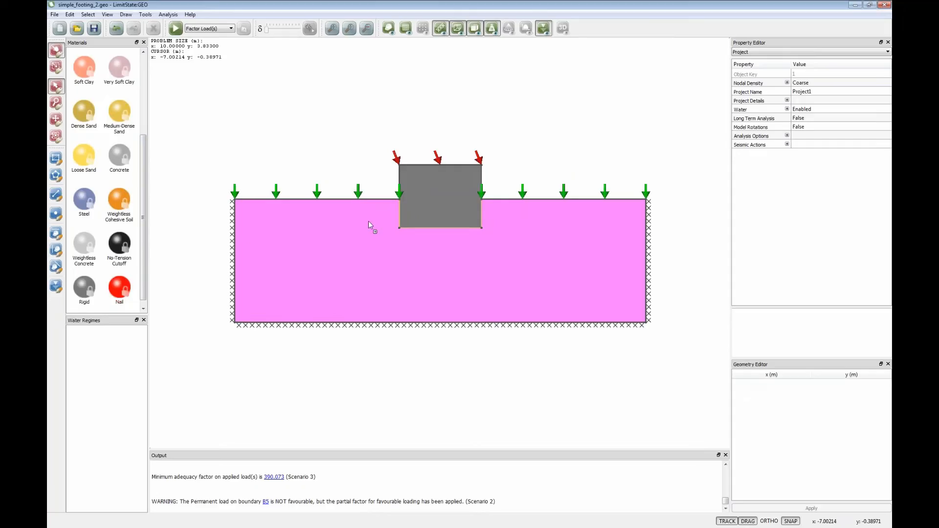
drag(368, 223, 400, 217)
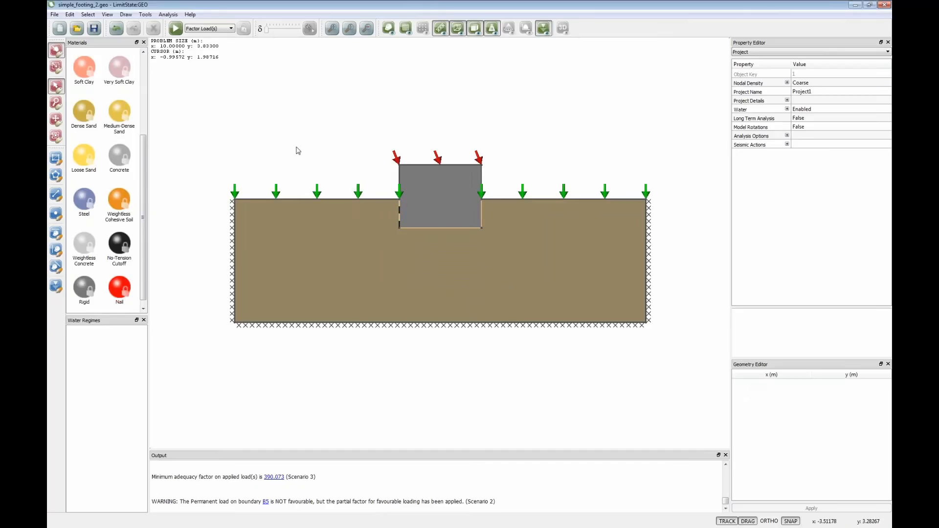
click(176, 28)
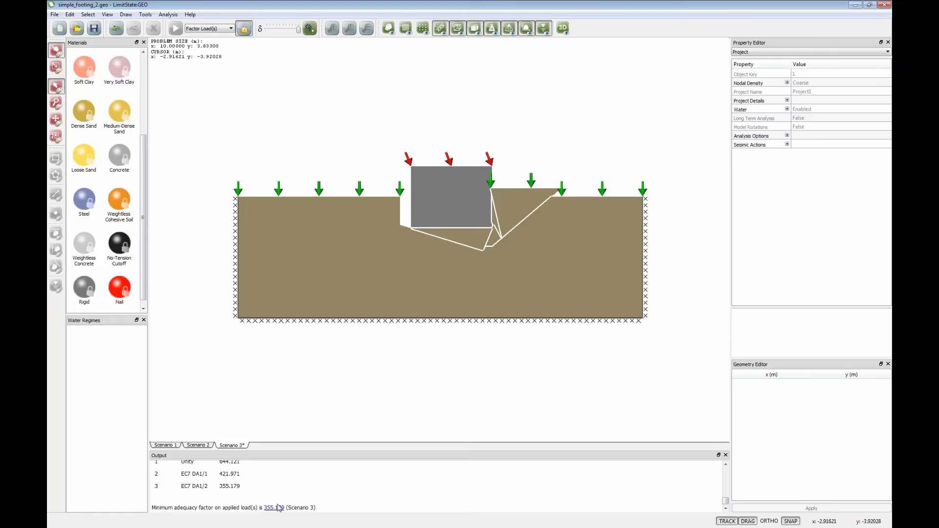
click(244, 28)
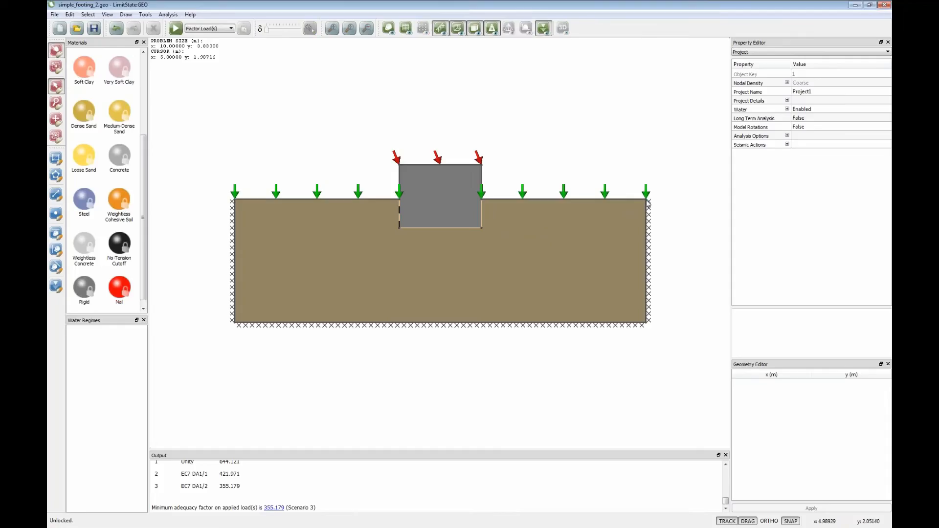
- Lower the ground surface's right end vertex to about y = 0.93 m to form a slope, solve the model, and unlock it
drag(647, 200, 646, 242)
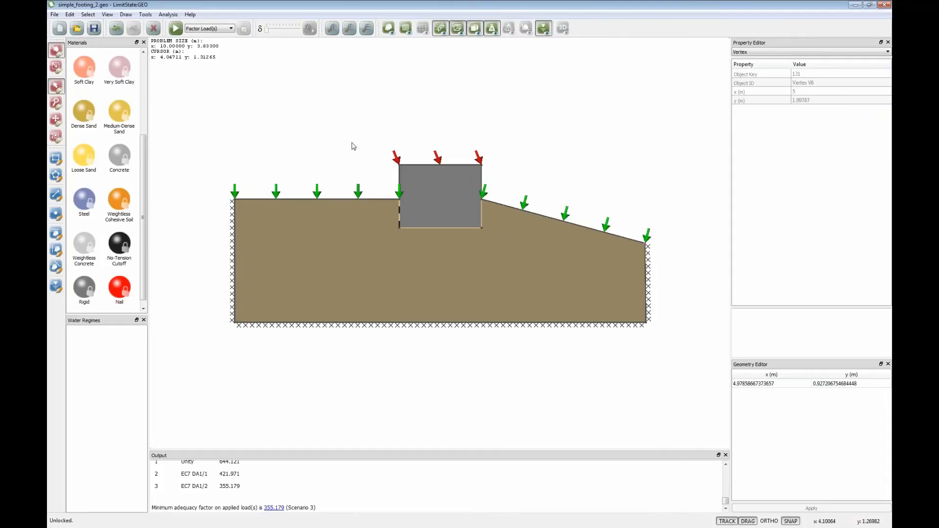
click(178, 32)
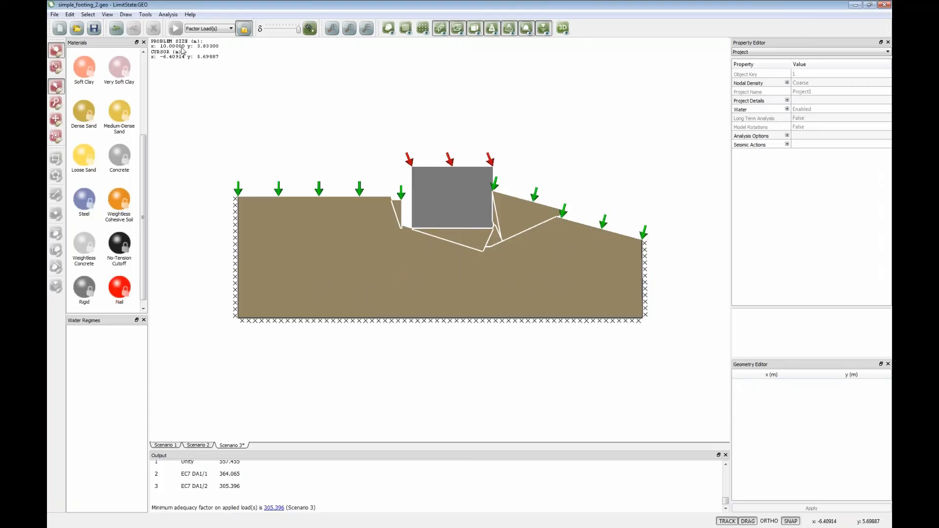
click(244, 28)
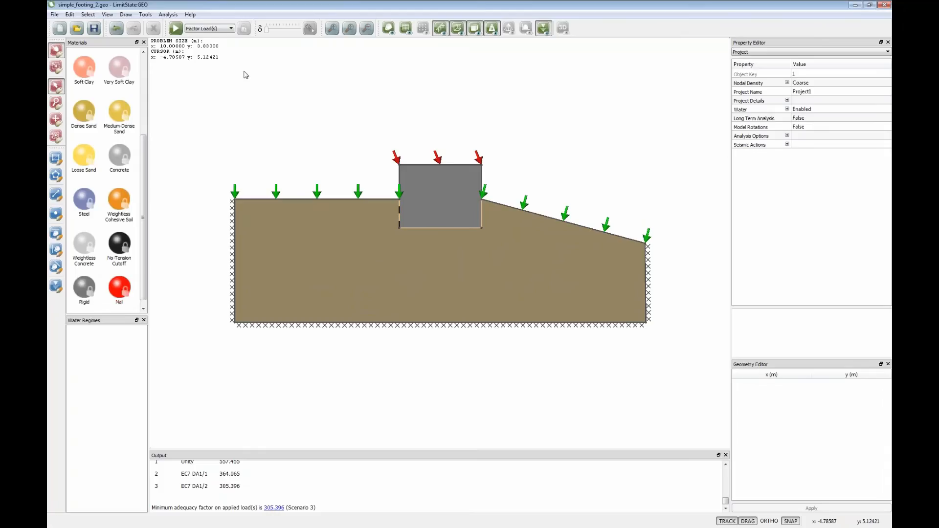
- Preview the nodes across the sloped footing model, unlock it, and solve it again
click(167, 14)
mouse_move(180, 43)
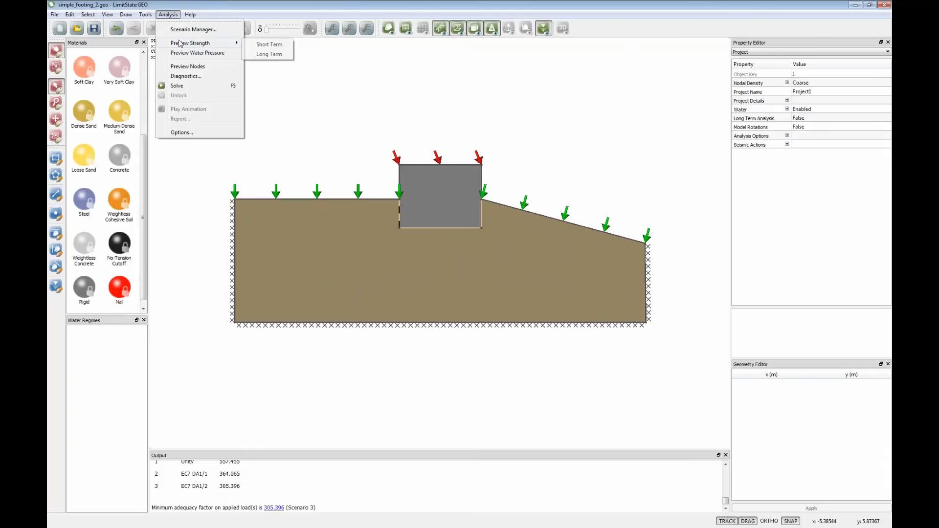
click(186, 67)
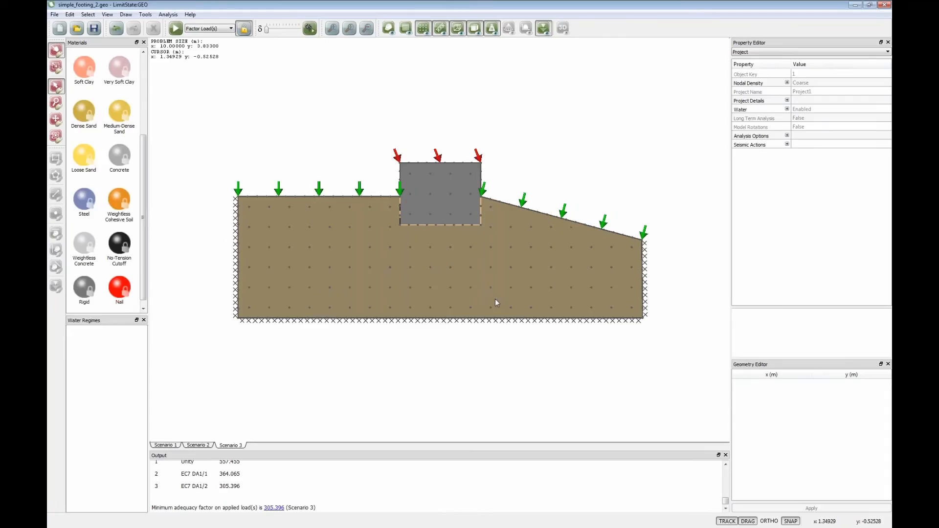
click(243, 28)
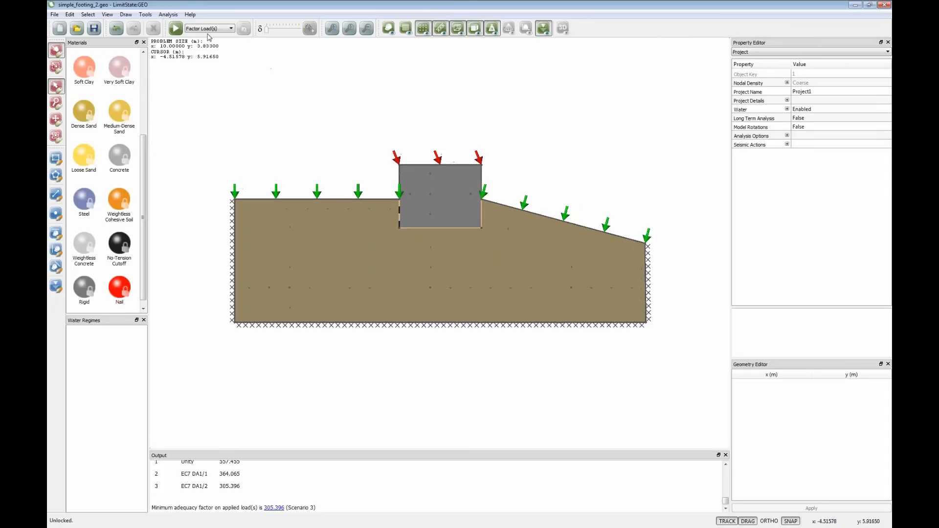
click(176, 28)
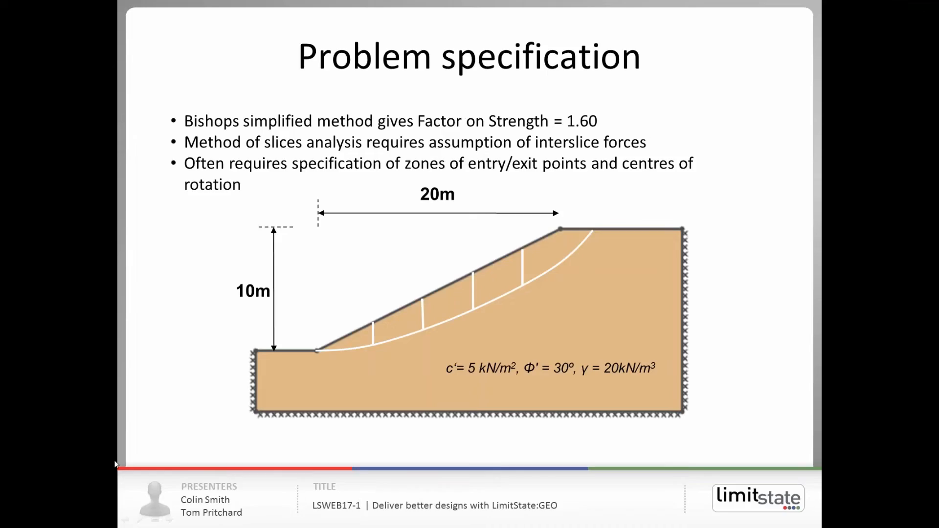
click(154, 446)
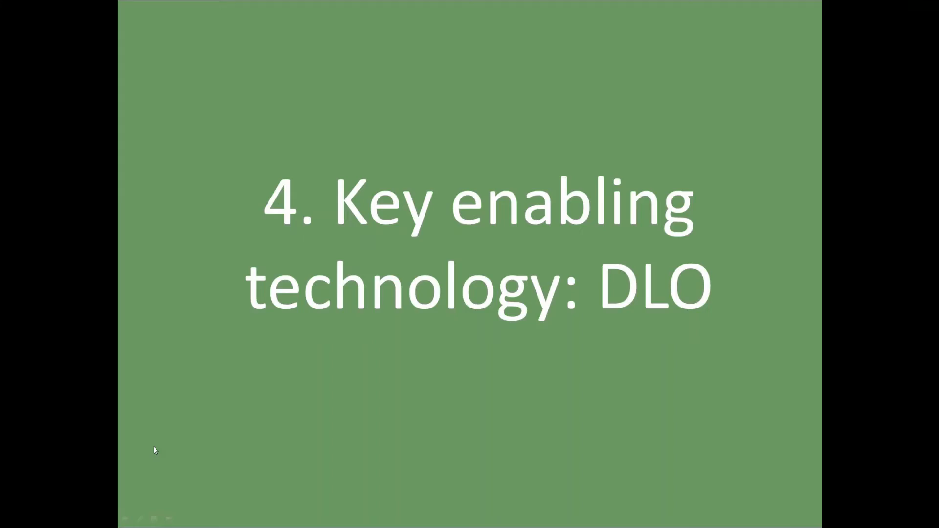
click(153, 446)
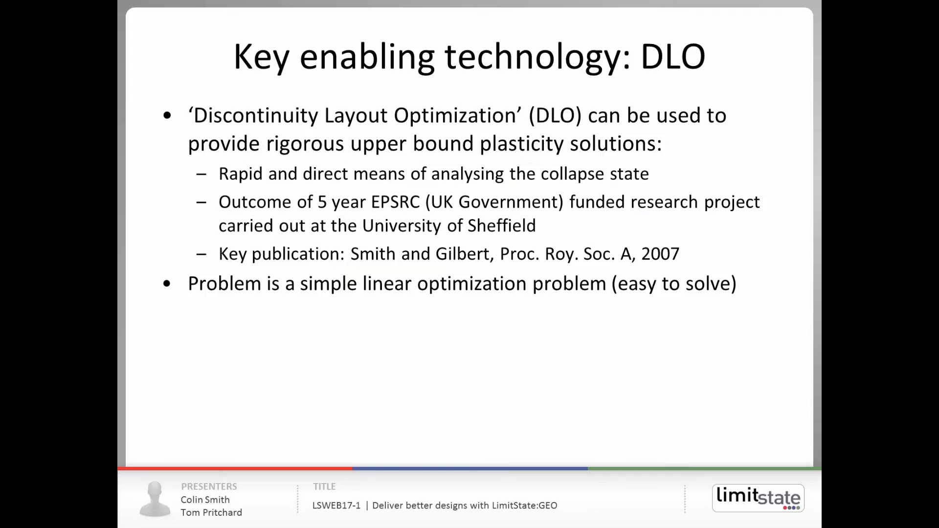
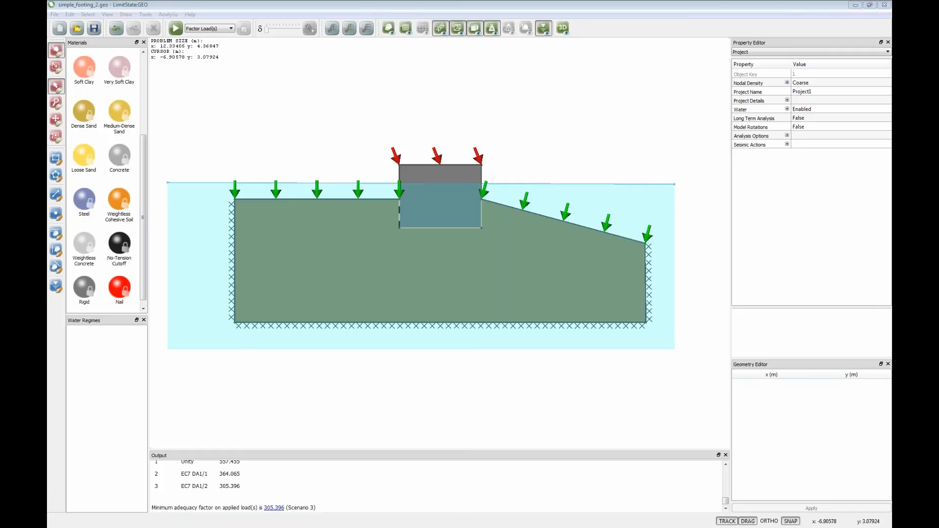
- Switch to the drained_slope_1 model, undo its recent edits back to a slope entirely of Soil A, solve it, and unlock it
key(alt+Tab)
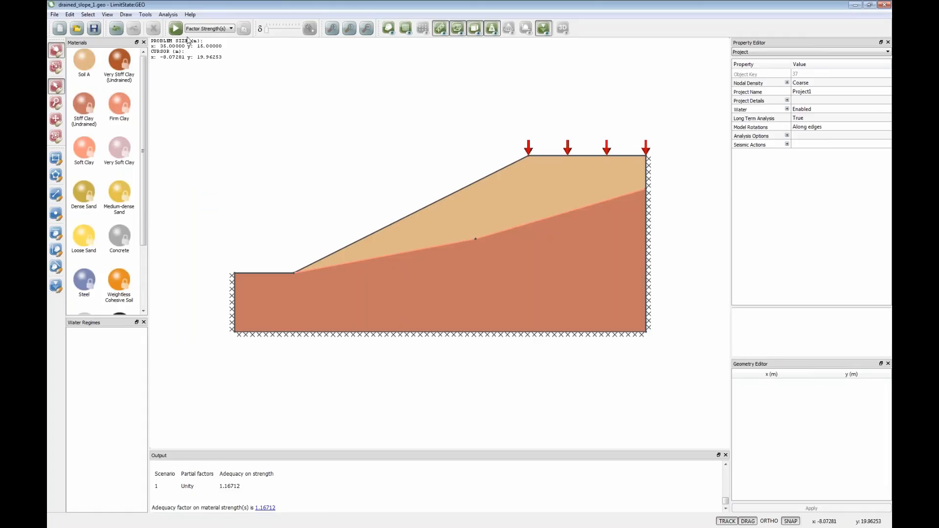
click(119, 32)
click(119, 32)
click(118, 31)
click(118, 32)
click(119, 31)
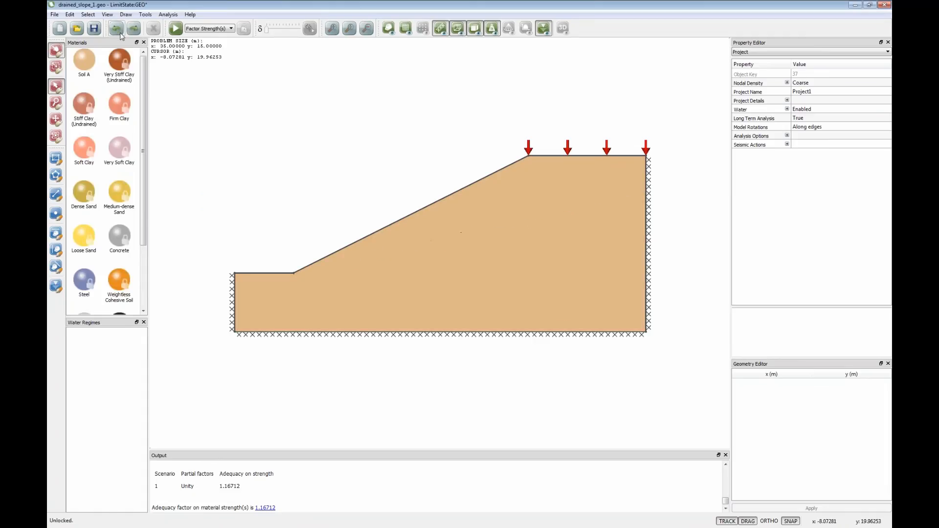
click(175, 27)
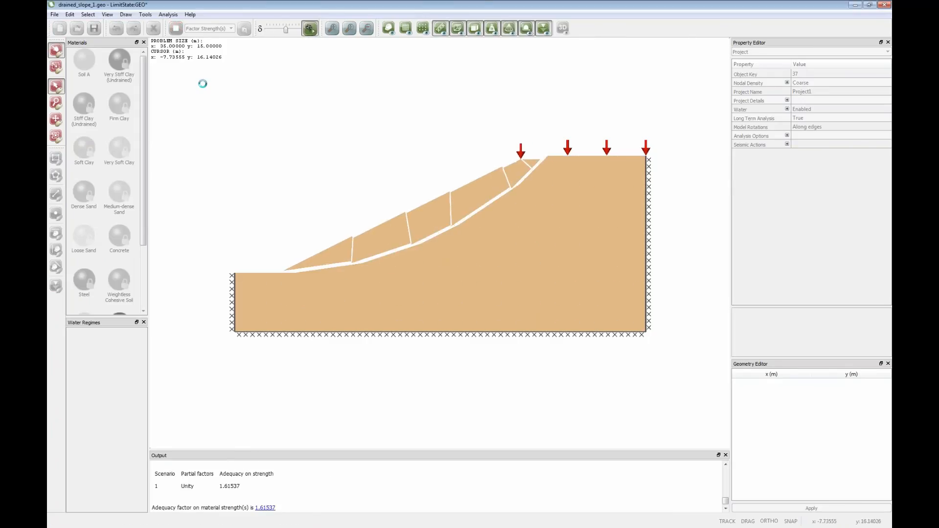
click(245, 32)
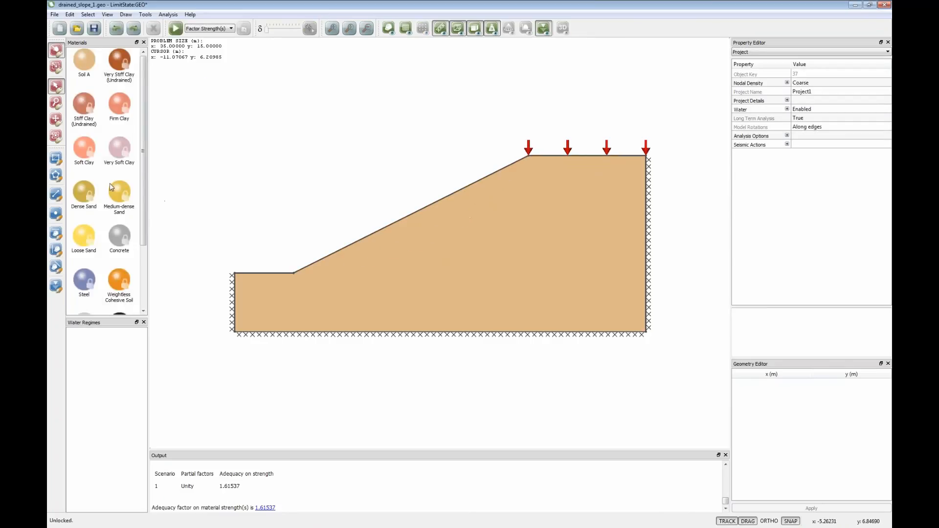
- Split the slope with a near-vertical line from the slope face at about x = 9.2 m down to the base
click(56, 195)
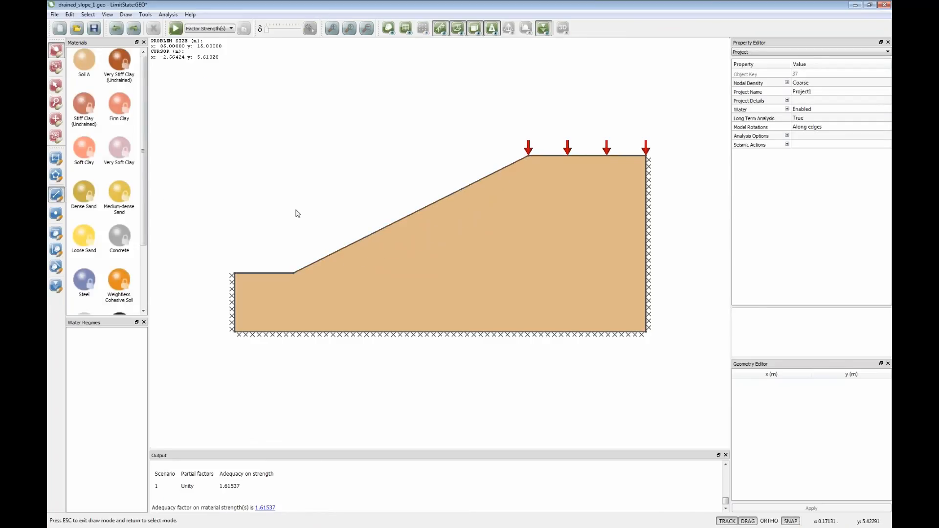
click(402, 219)
click(401, 333)
key(Escape)
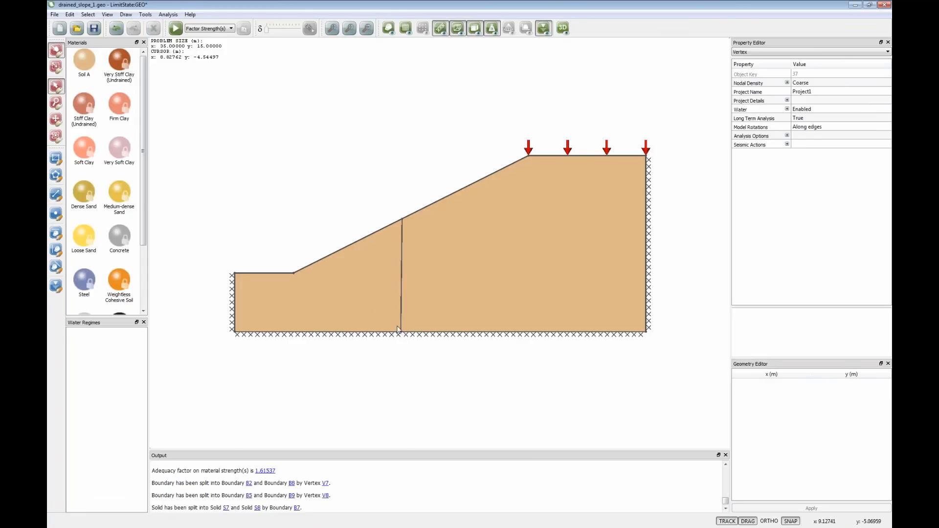
- Examine the self weight loading type and adequacy settings of the solids on both sides of the dividing line
click(364, 296)
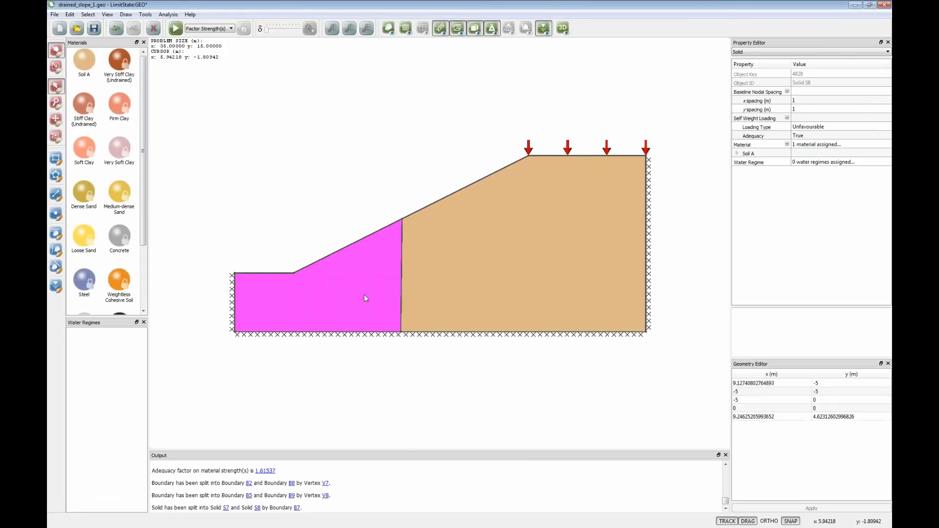
click(811, 128)
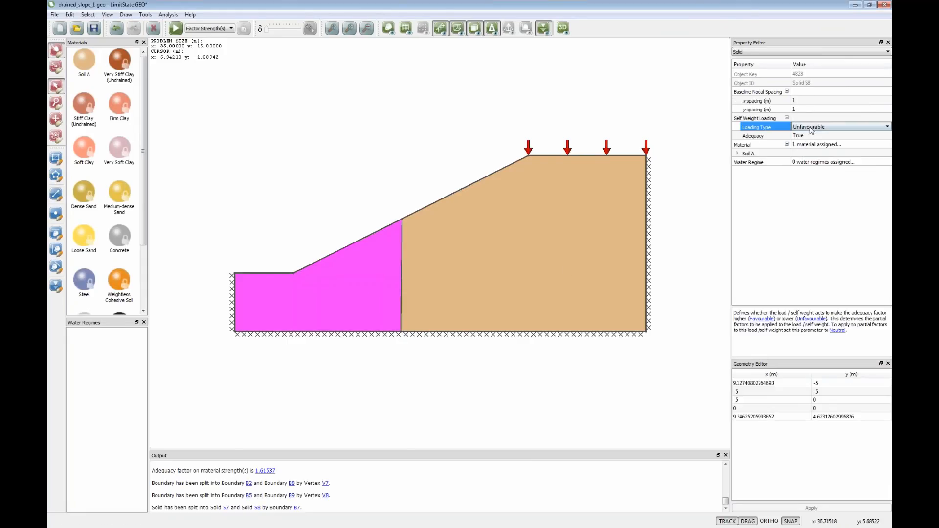
click(811, 128)
click(811, 137)
click(538, 155)
click(549, 205)
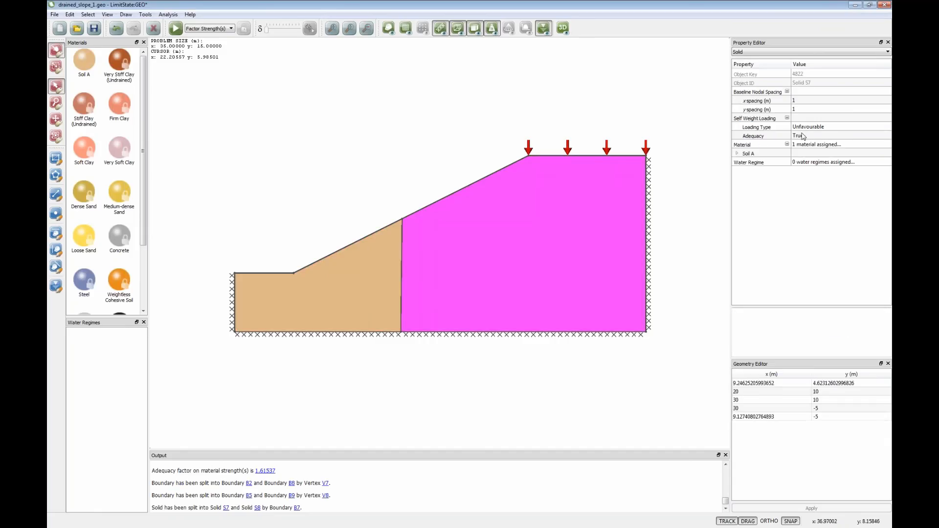
click(447, 143)
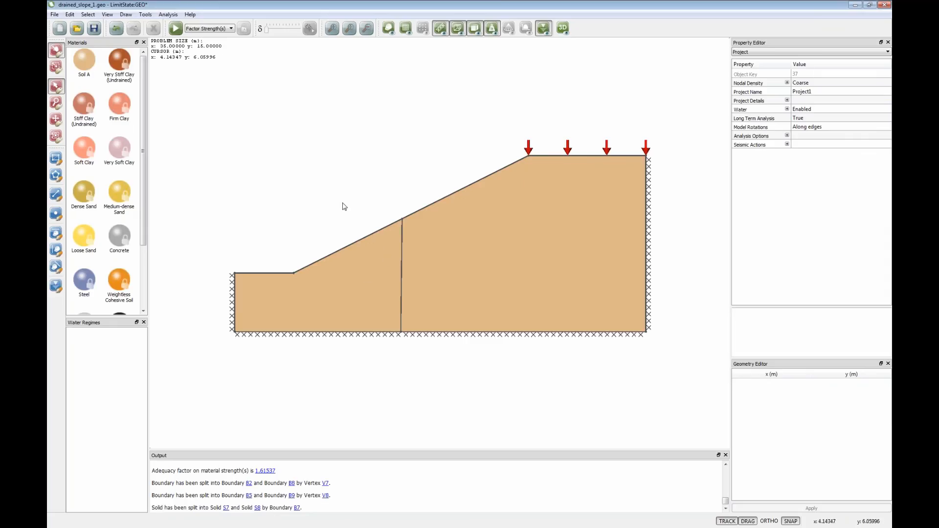
- Compare the two solids again, checking the upslope solid's self weight loading type and the loads on the crest boundary
click(460, 246)
click(368, 275)
click(450, 251)
click(368, 257)
click(492, 252)
click(805, 128)
click(806, 127)
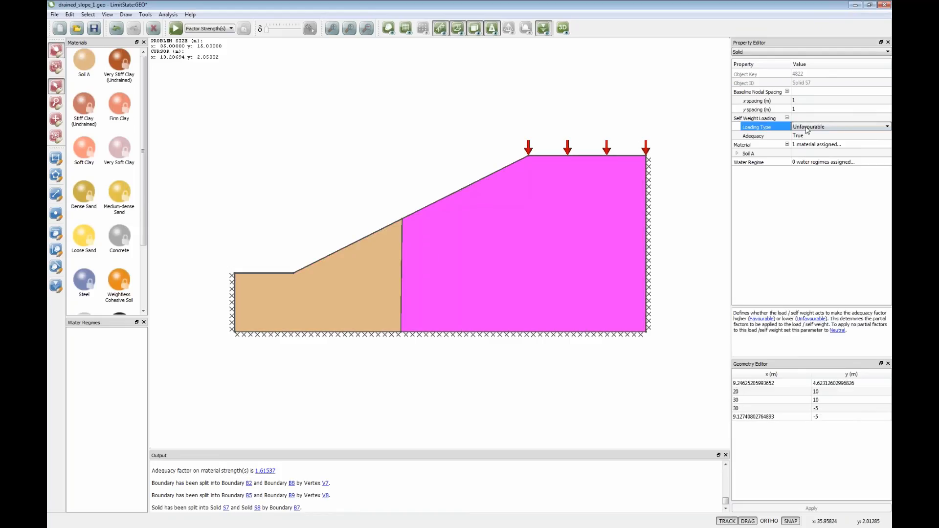
click(806, 128)
click(611, 155)
click(738, 111)
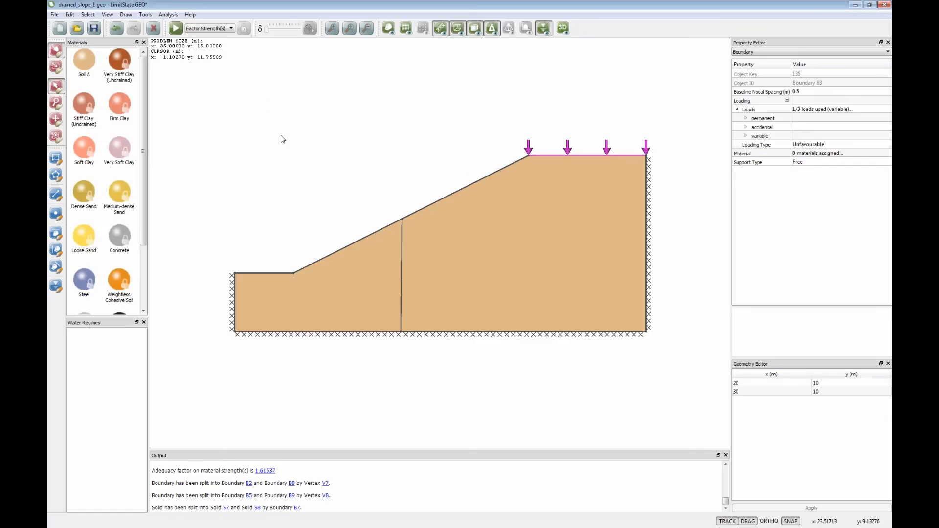
- Delete the near-vertical dividing line to merge the two solids, and select the loaded crest boundary
click(401, 265)
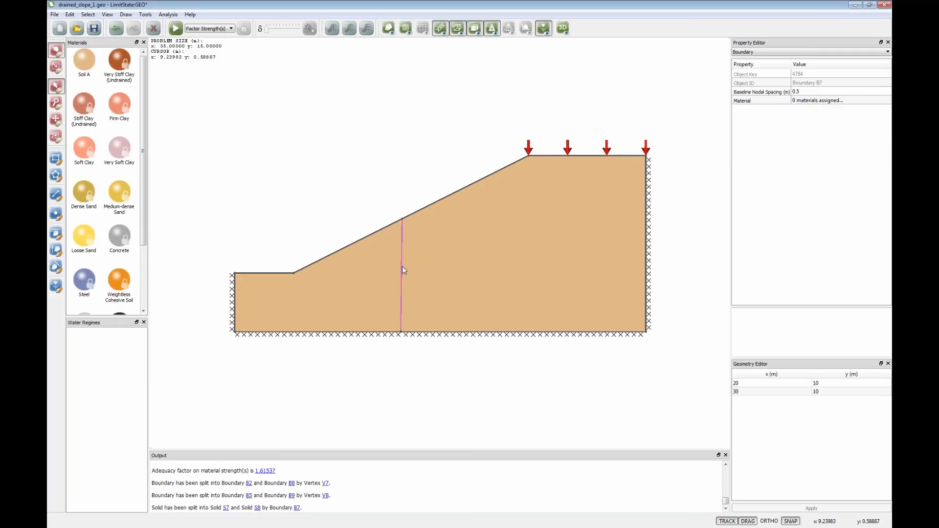
key(Delete)
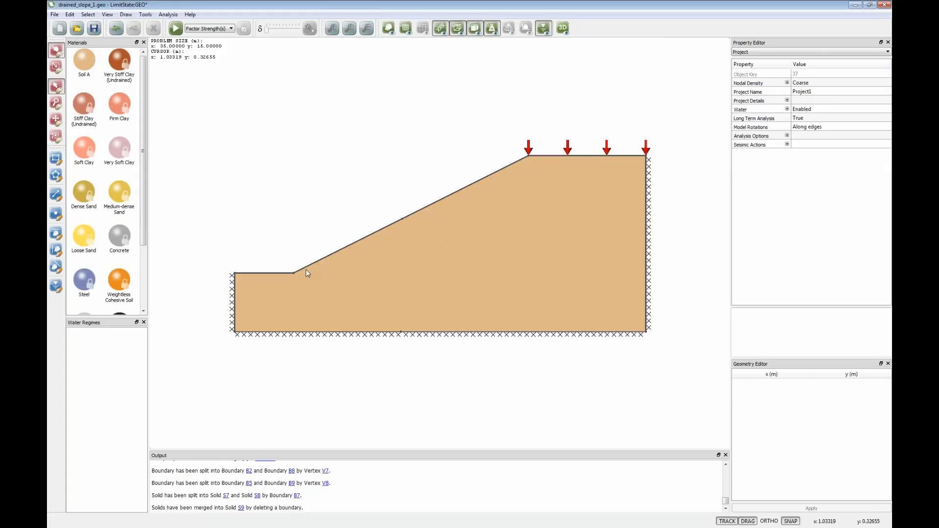
click(554, 155)
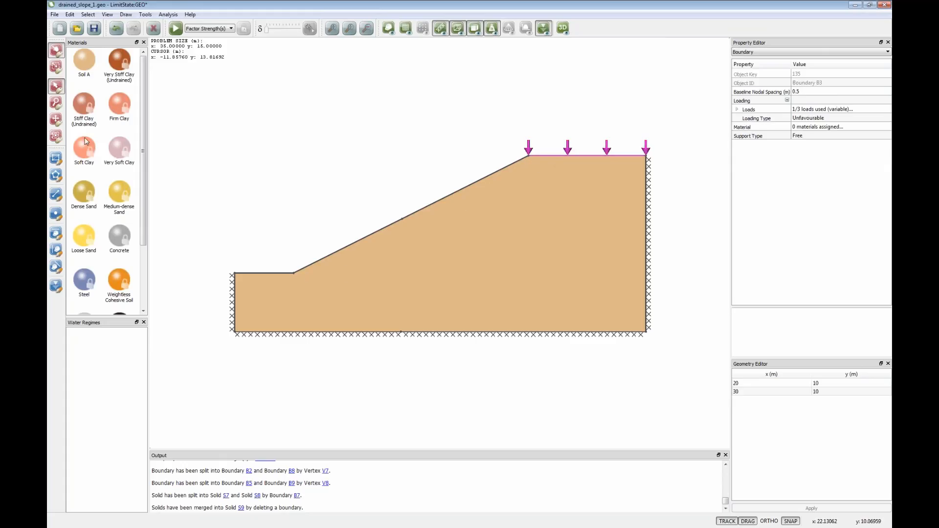
- Replace the slope's material with Stiff Clay (Undrained), solve the model, and unlock it
drag(84, 113, 475, 272)
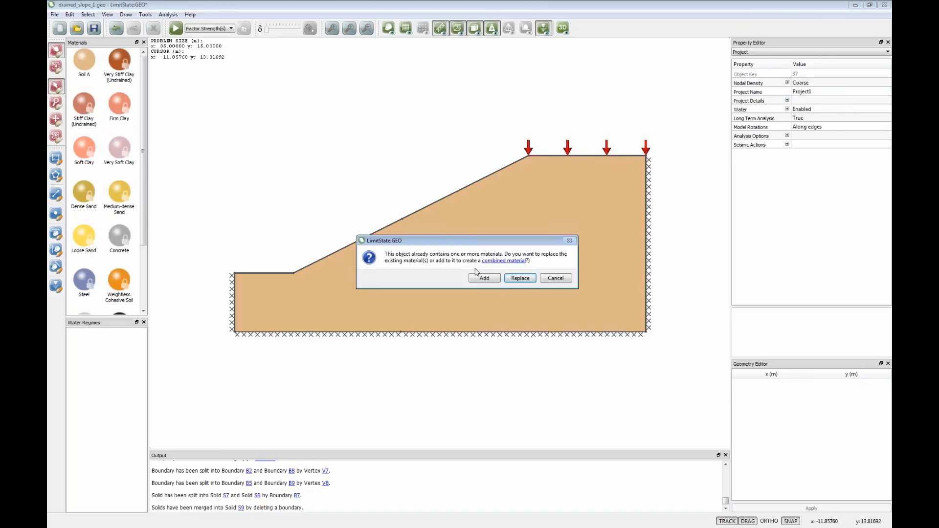
click(517, 279)
click(176, 29)
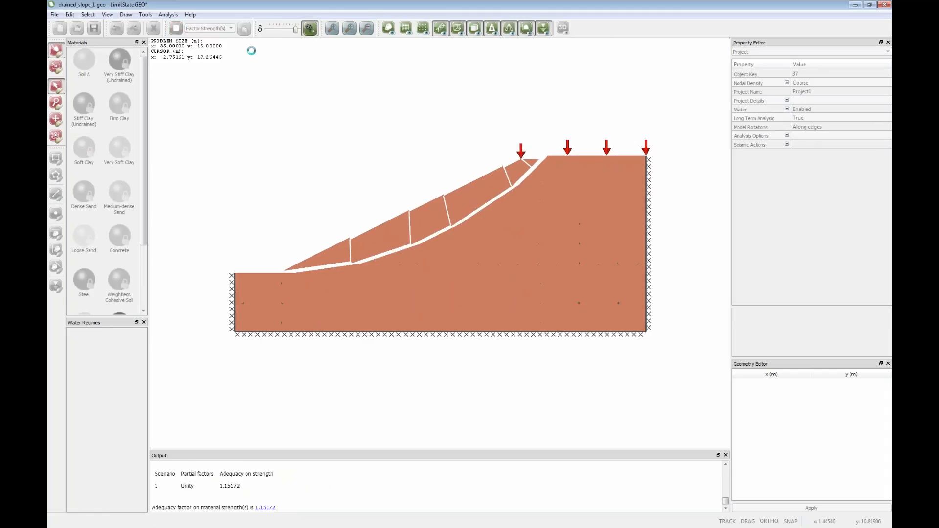
click(247, 30)
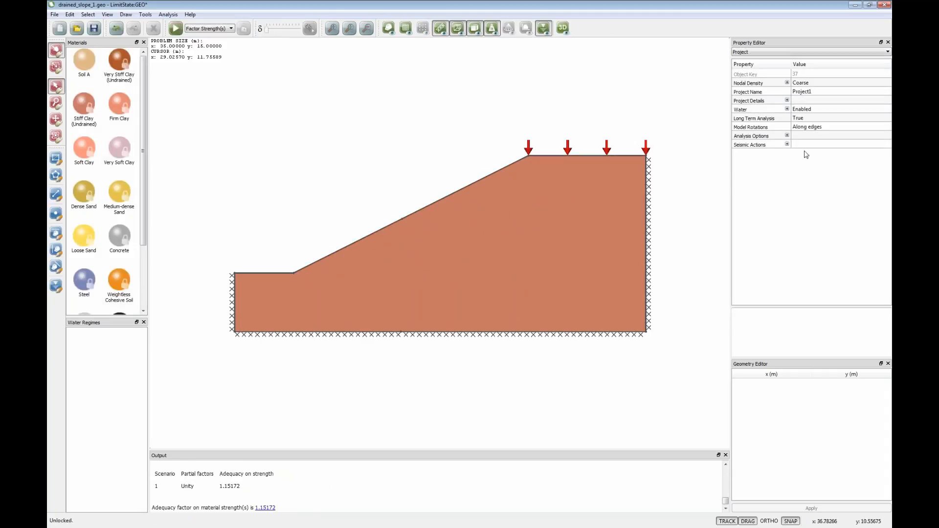
- Set Long Term Analysis to False, solve the slope, reduce the mechanism's displayed displacement to almost zero, and unlock the model
click(803, 121)
click(804, 120)
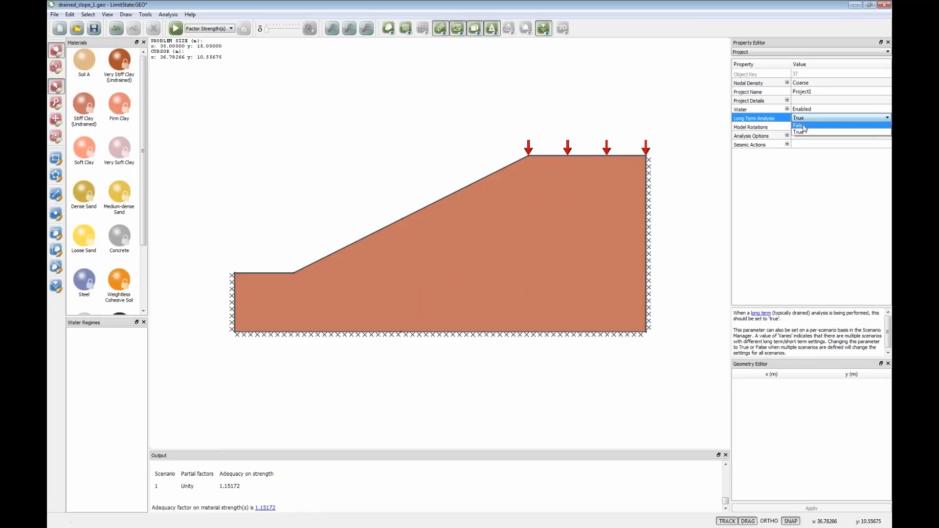
click(803, 126)
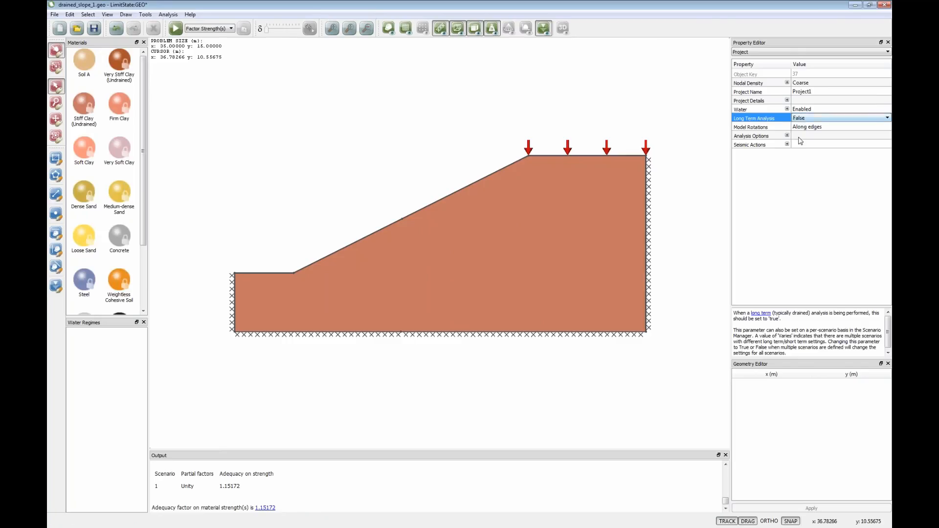
click(436, 127)
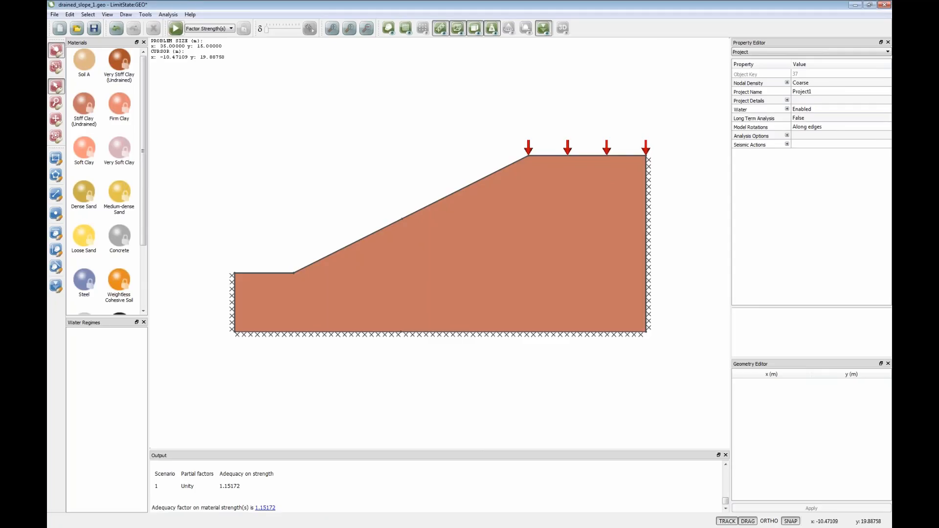
click(176, 28)
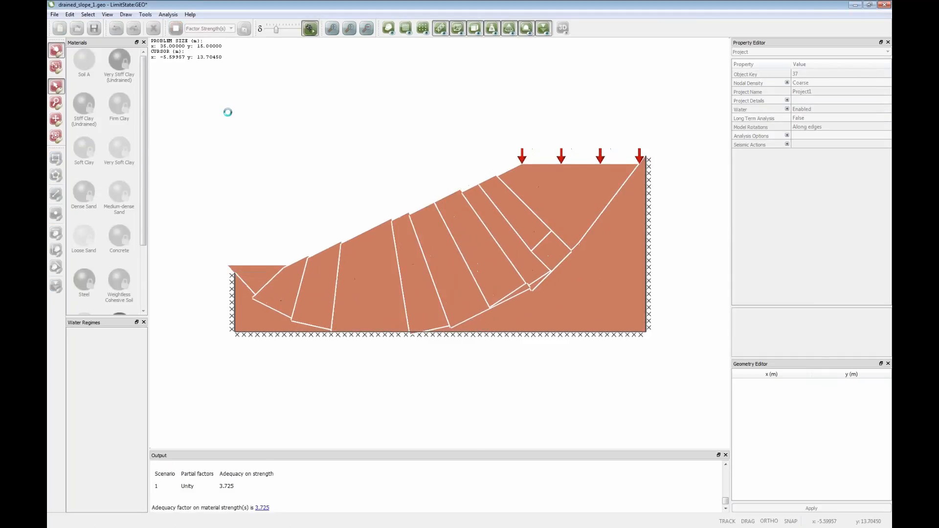
drag(298, 29, 266, 30)
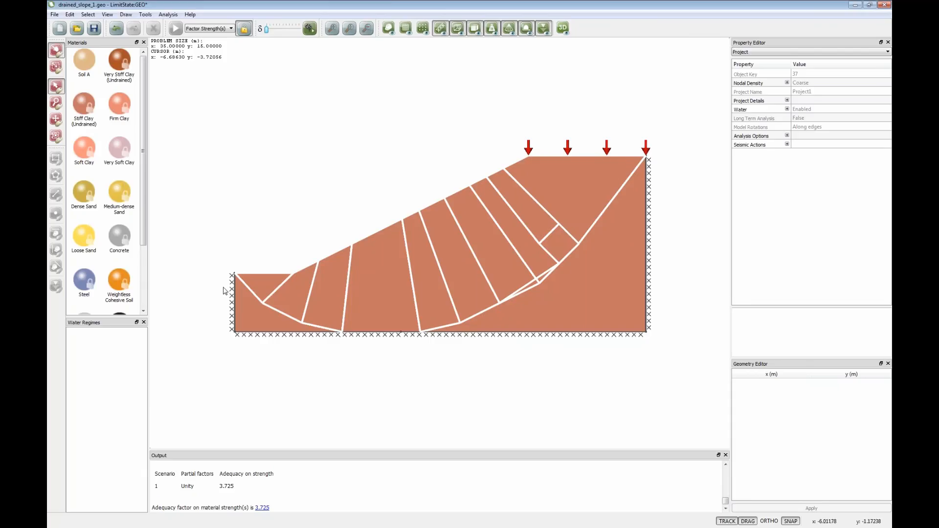
click(243, 29)
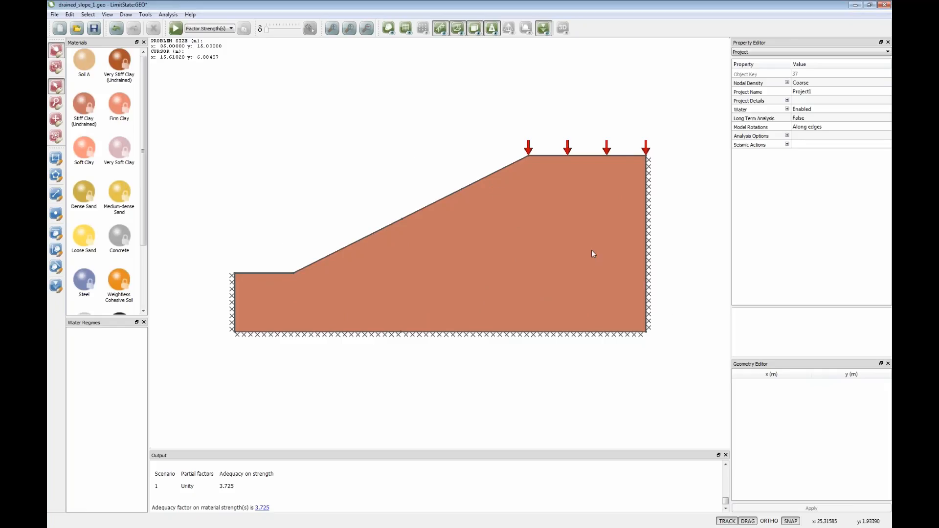
- Check the supports on the side and base boundaries, and move the right boundary outward to about x = 36.3 m
click(648, 252)
click(233, 298)
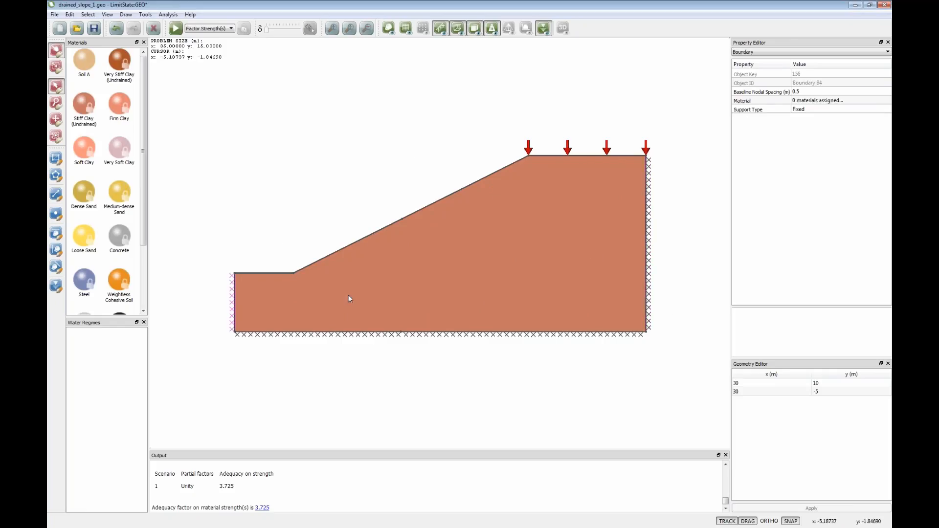
click(499, 335)
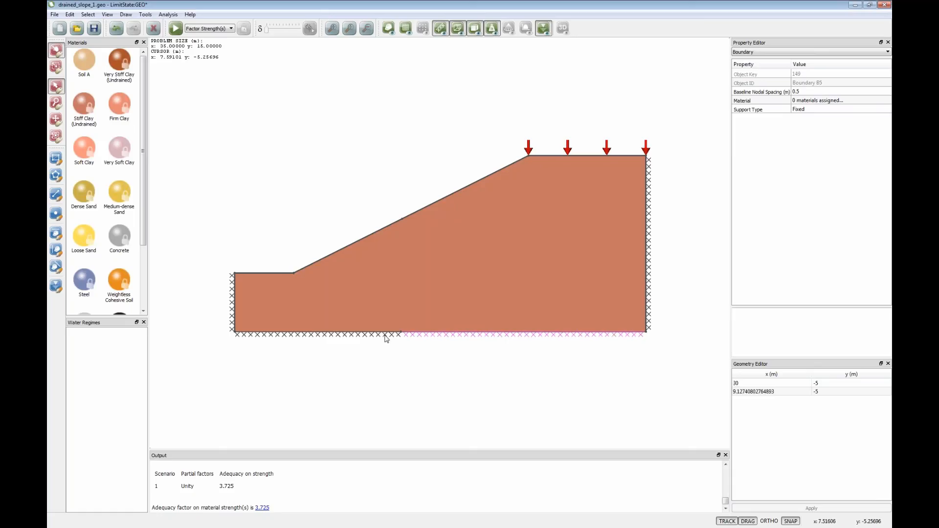
drag(646, 256, 723, 255)
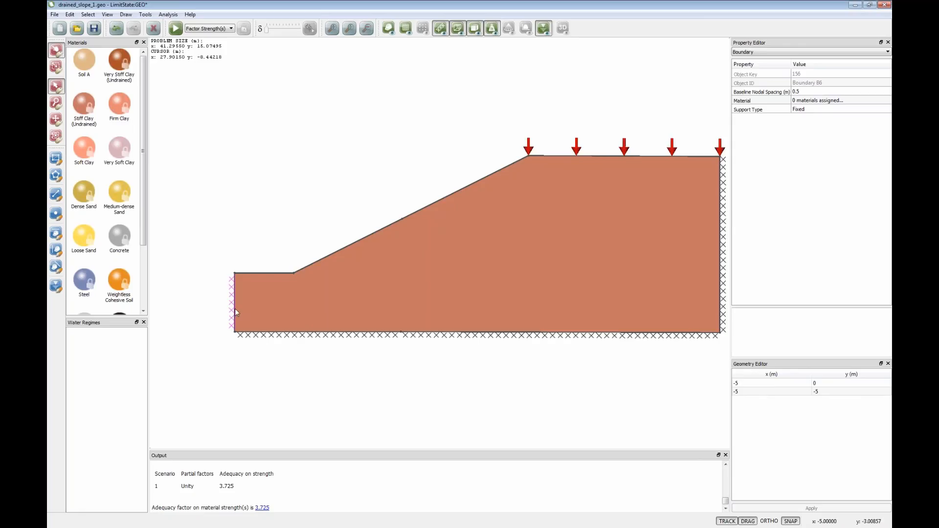
- Set the x coordinate of both left boundary vertices to -10 m, solve the widened slope, and unlock it
click(746, 383)
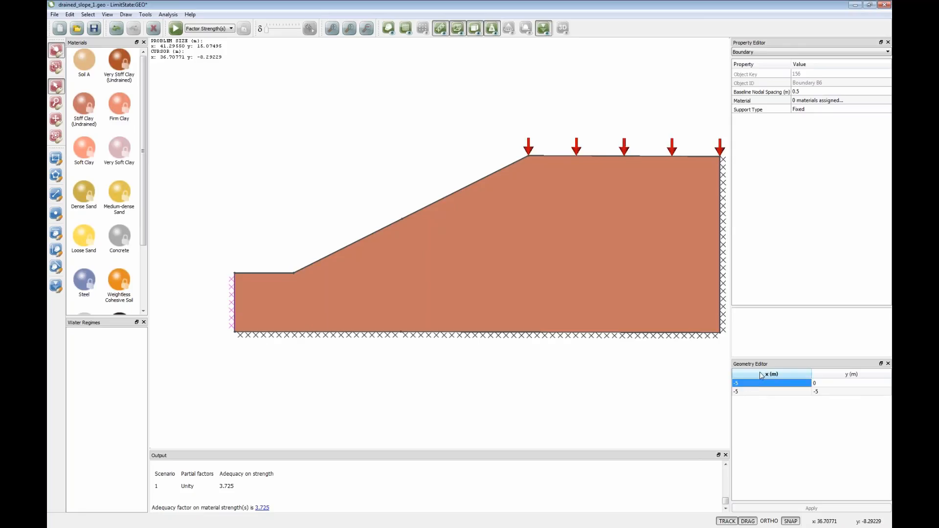
text(-10)
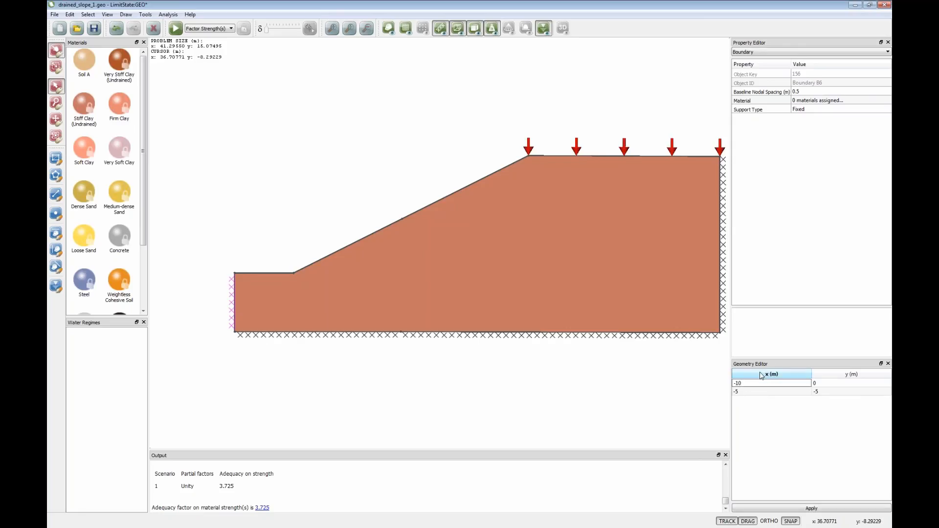
click(747, 392)
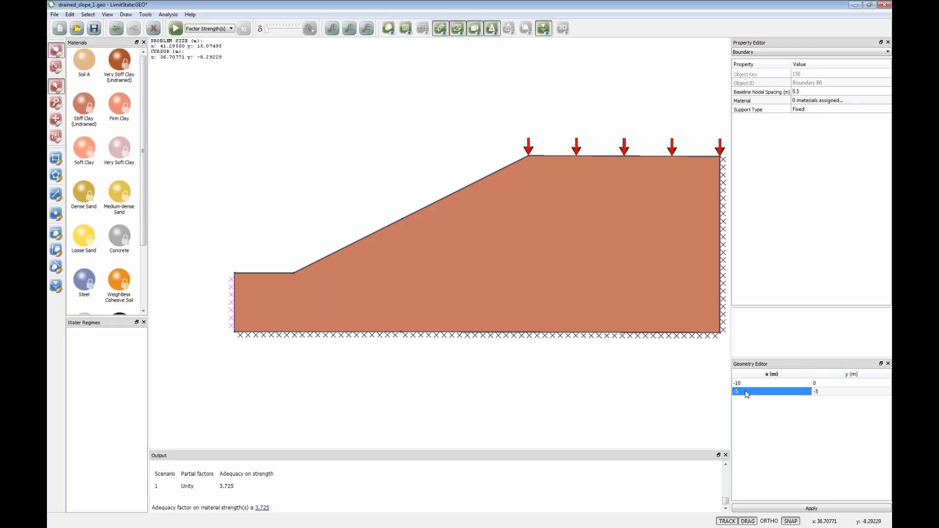
text(-10)
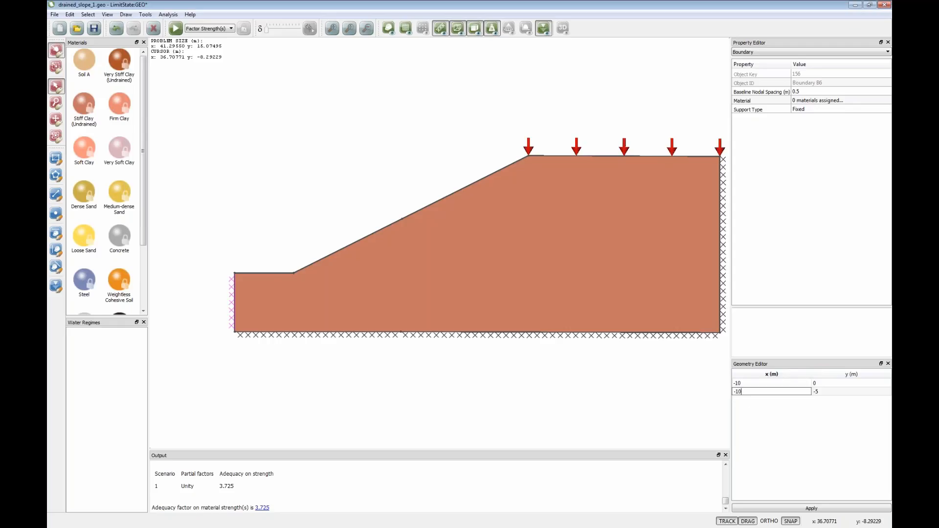
click(766, 510)
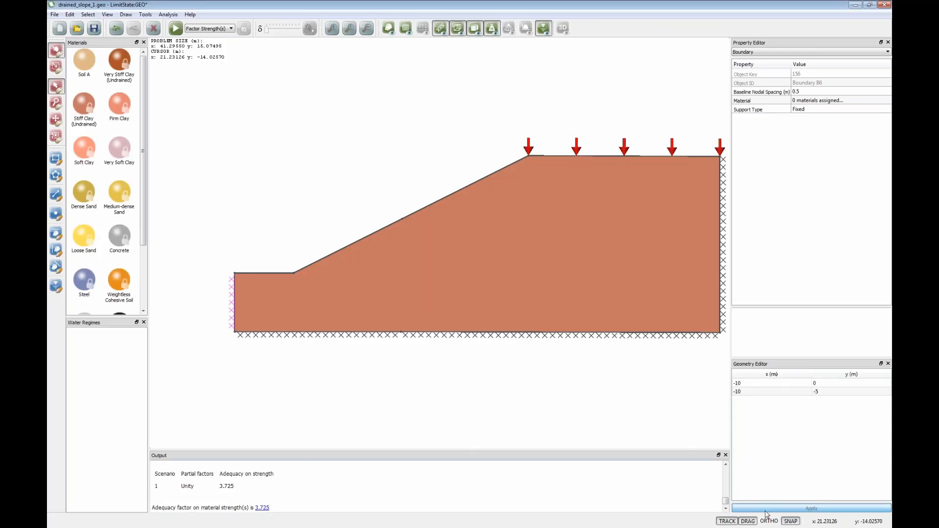
click(176, 28)
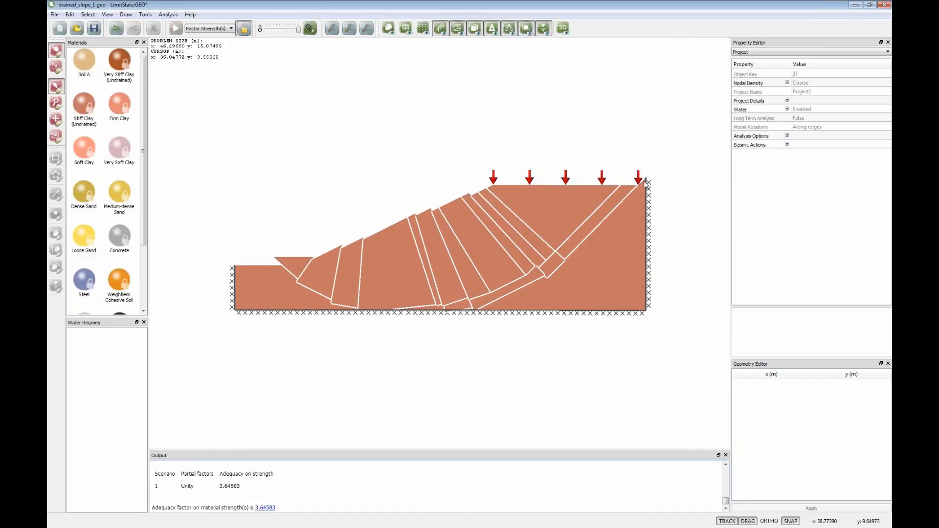
click(244, 28)
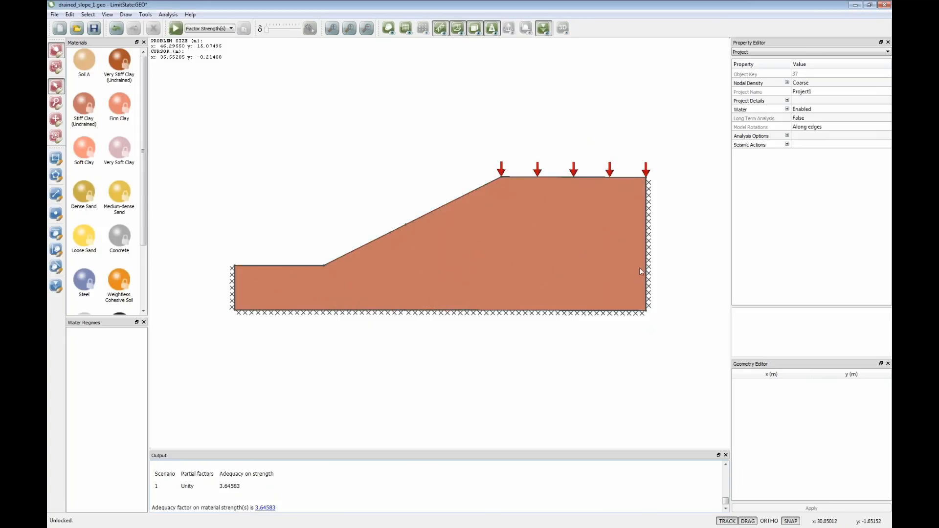
- Move the right boundary outward to about x = 44.9 m, solve the widened slope, and unlock it
drag(650, 266, 726, 263)
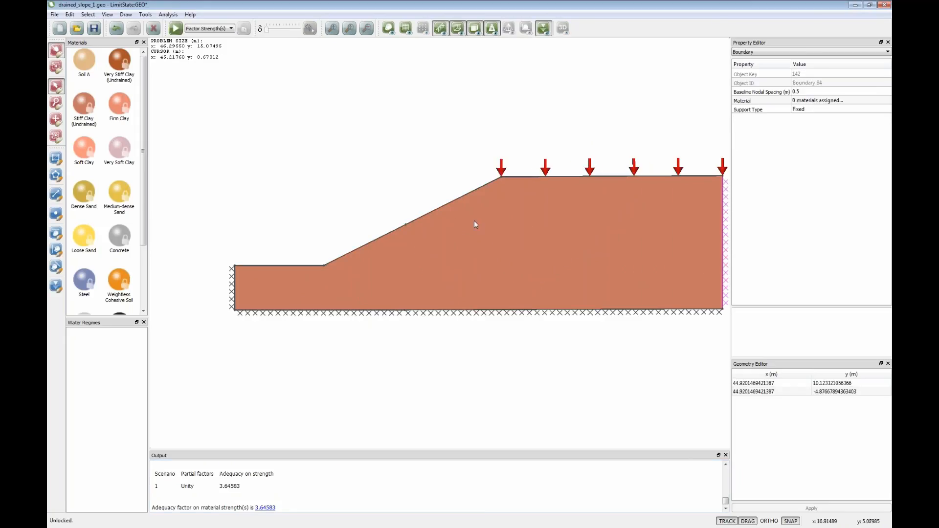
click(175, 27)
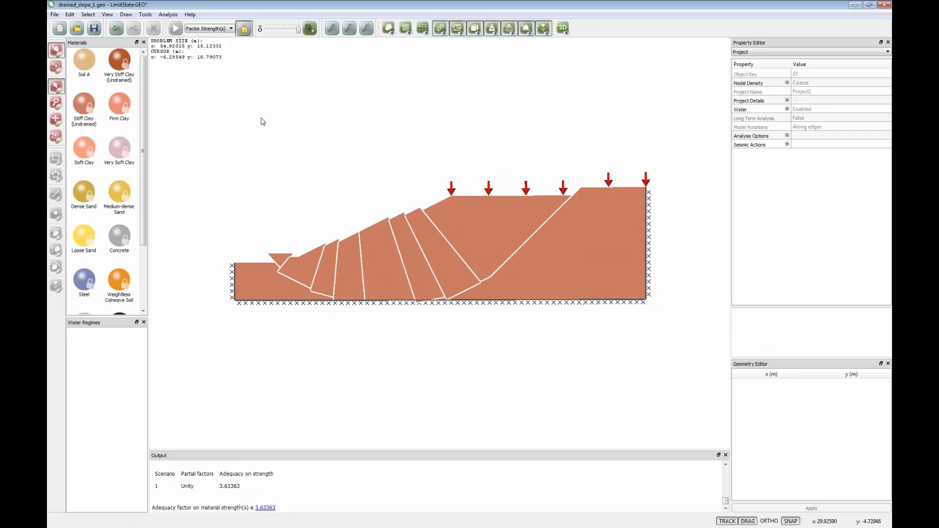
click(244, 28)
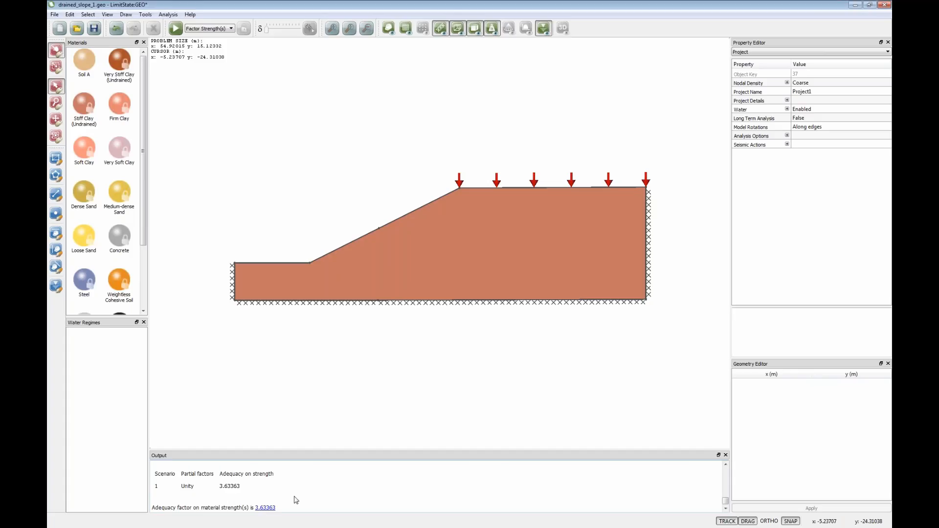
- Compare the adequacy factors of the successive slope analyses in the output log
scroll(296, 499, up, 1)
scroll(243, 495, down, 2)
scroll(253, 491, up, 1)
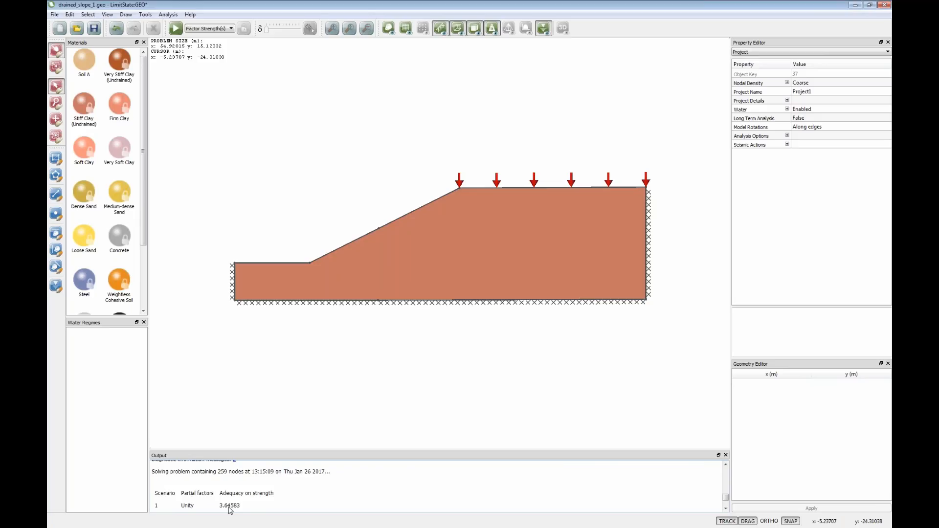
scroll(243, 480, up, 2)
scroll(237, 492, up, 1)
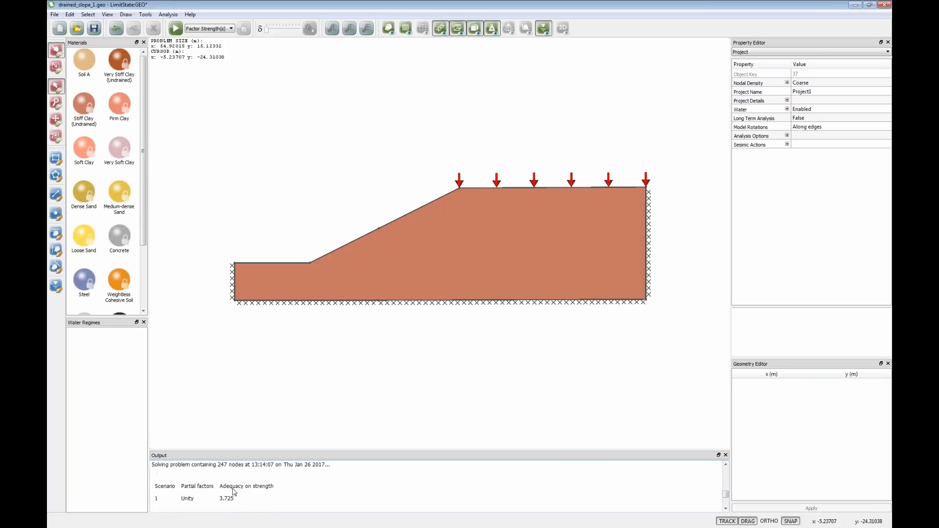
scroll(245, 491, down, 4)
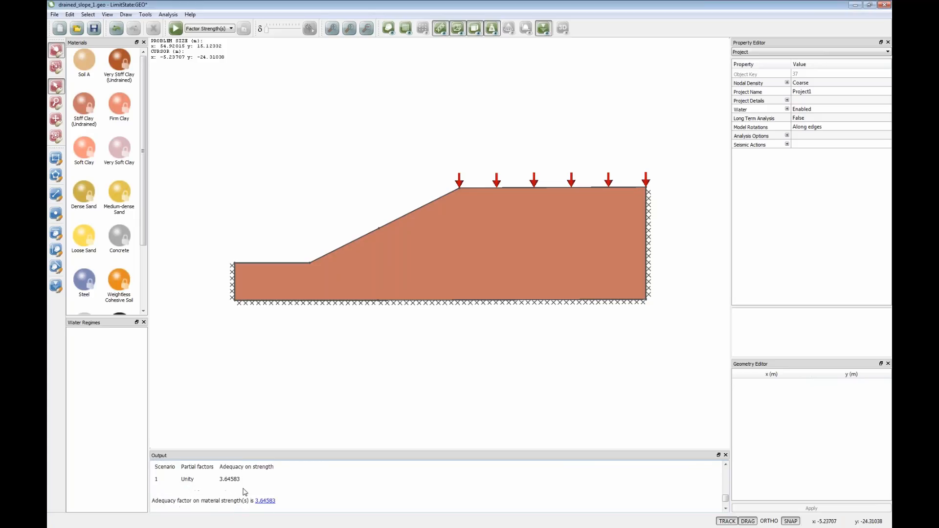
scroll(244, 492, down, 2)
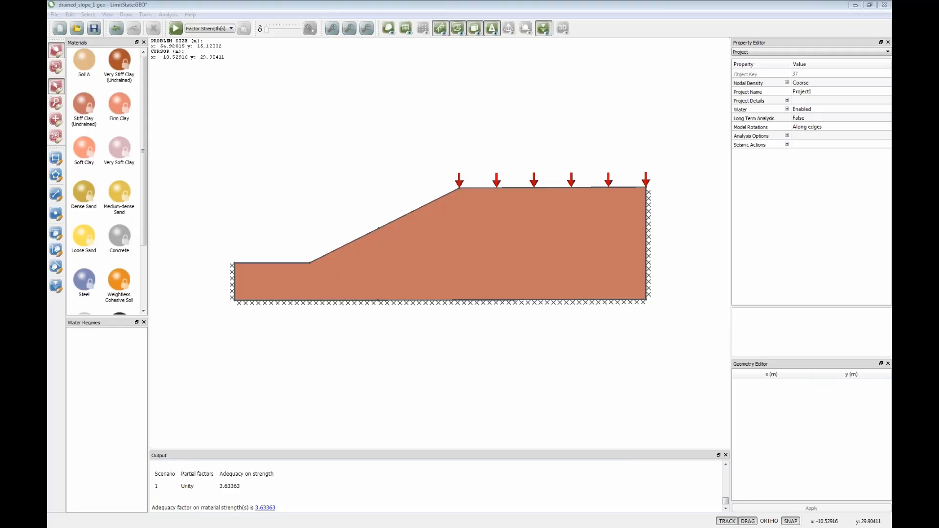
- Open the recent file stem_wall_case_study_1.geo without saving the changes to the slope model
click(55, 14)
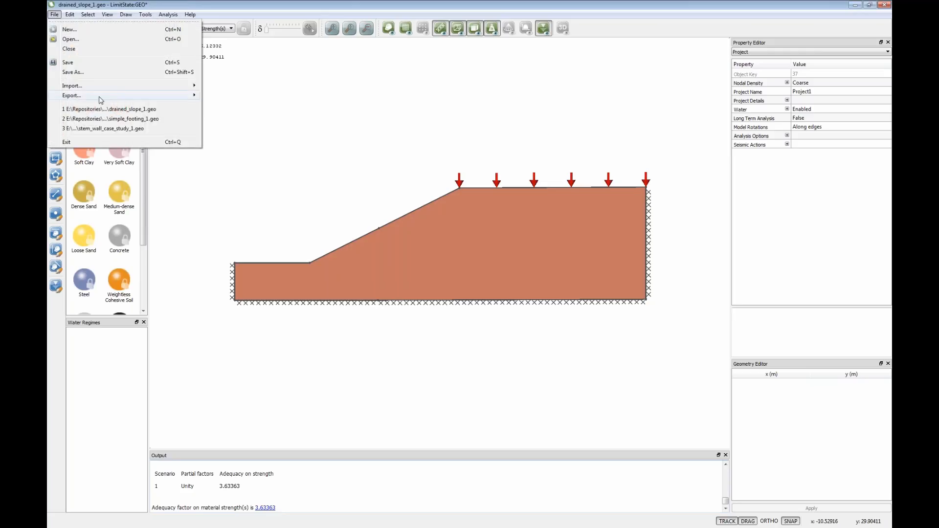
click(105, 128)
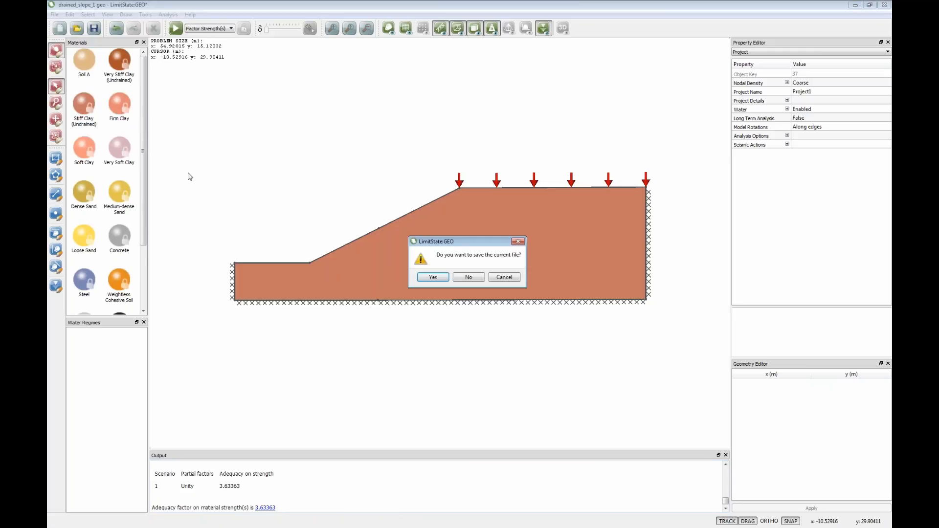
click(463, 277)
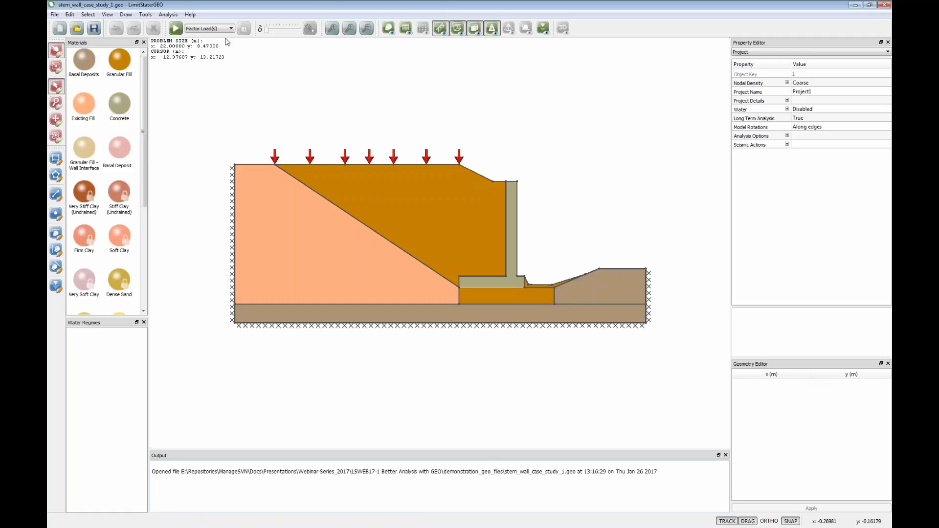
- Preview the stem wall model's nodes, inspect one in the granular fill beneath the wall base, and unlock the model
click(175, 15)
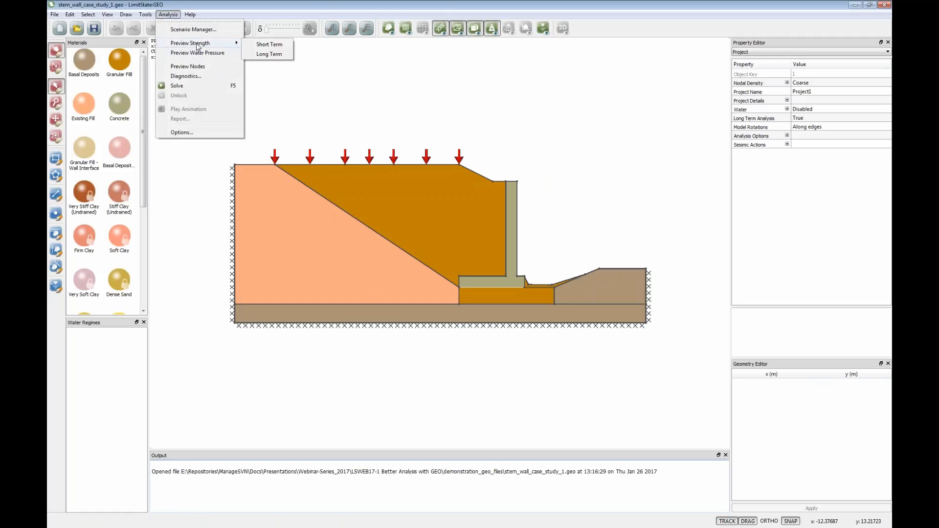
click(188, 66)
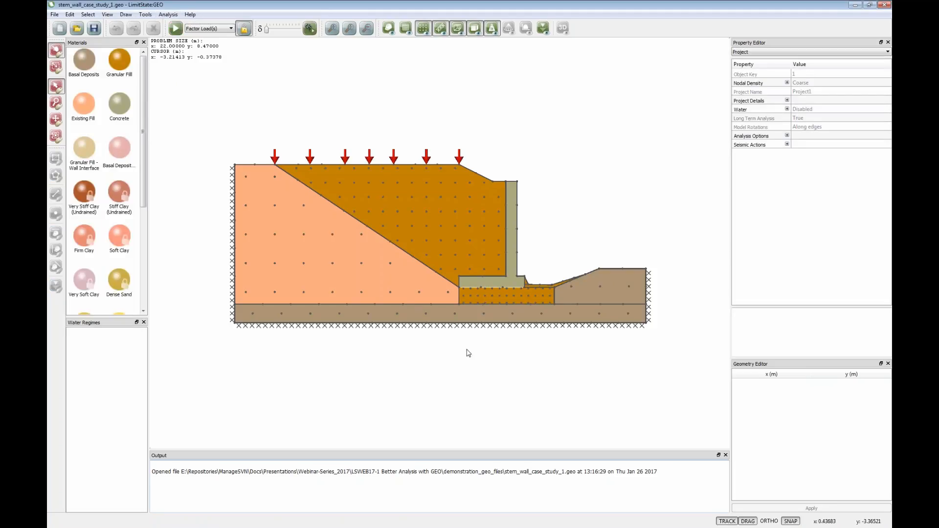
click(484, 296)
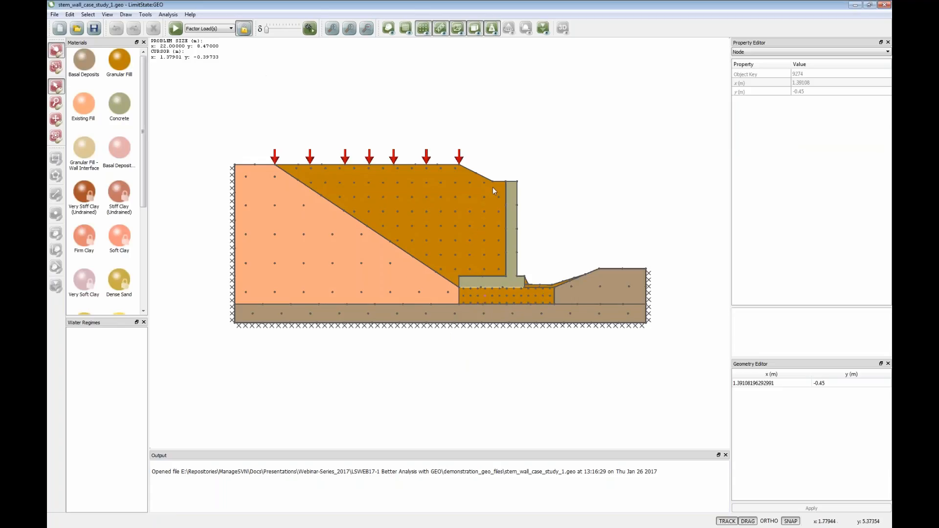
click(244, 31)
- Examine the baseline nodal spacing in x and y for the fill under the base, the granular backfill, and the existing fill
click(492, 295)
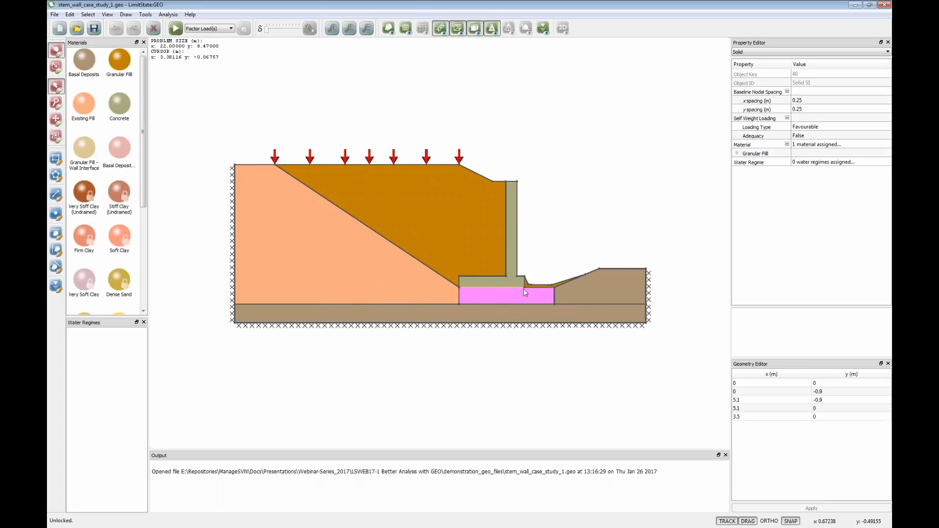
click(808, 100)
click(805, 109)
click(804, 100)
click(805, 109)
click(803, 99)
click(805, 109)
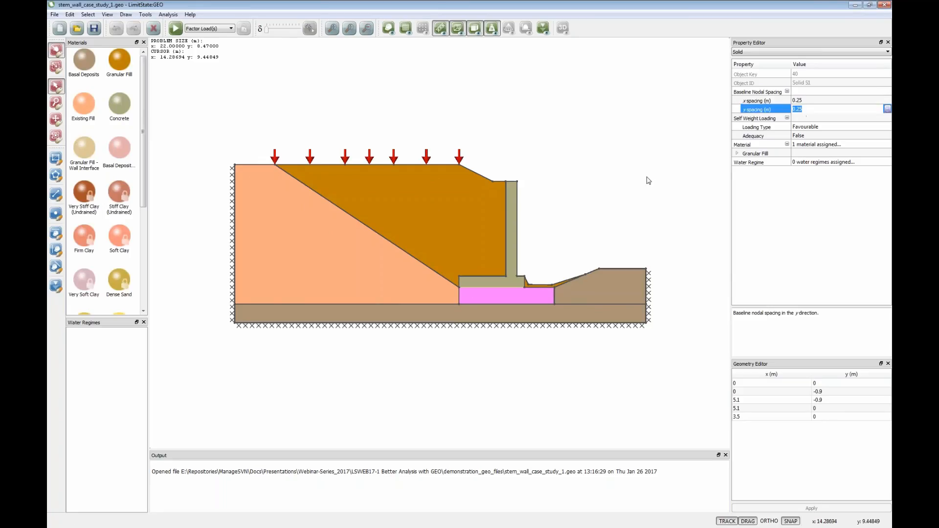
click(452, 228)
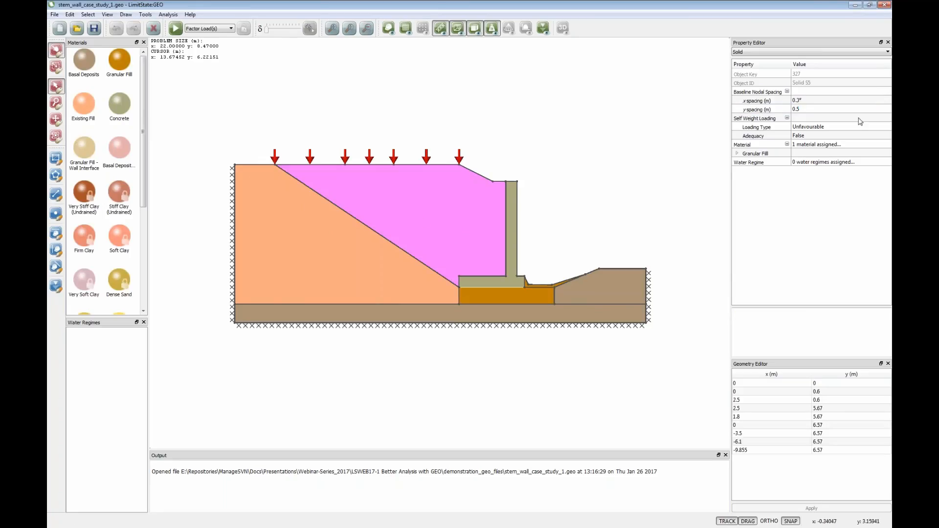
click(361, 261)
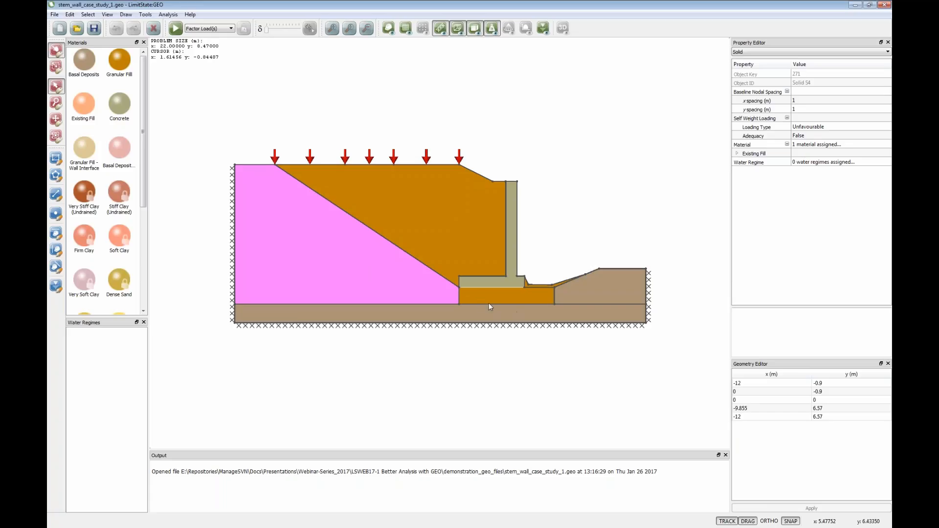
- Solve the stem wall model at its coarse nodal density and unlock it
click(176, 28)
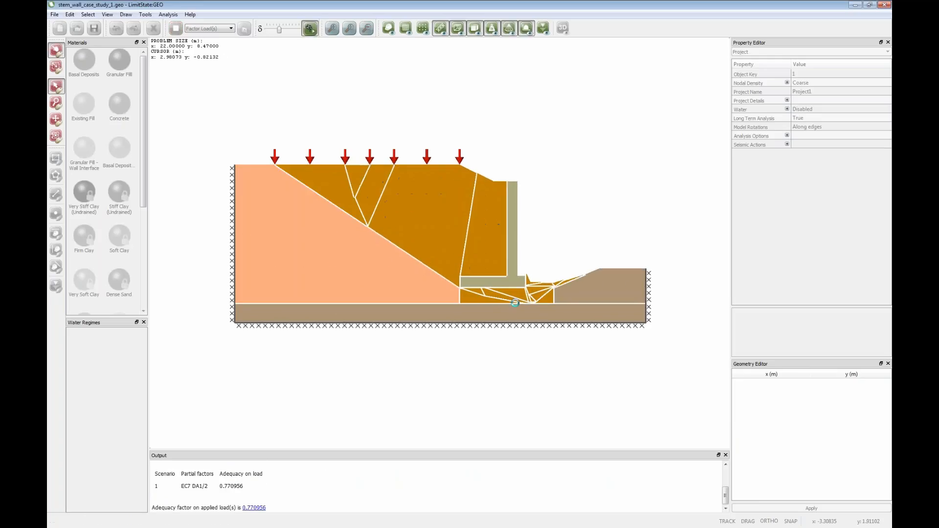
click(245, 31)
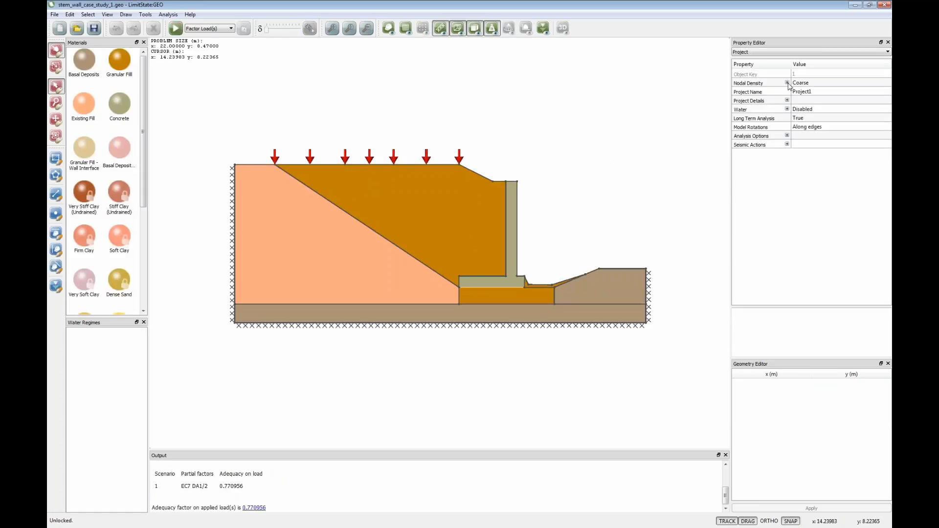
- Set the project's nodal density to Medium and preview the nodes
click(829, 84)
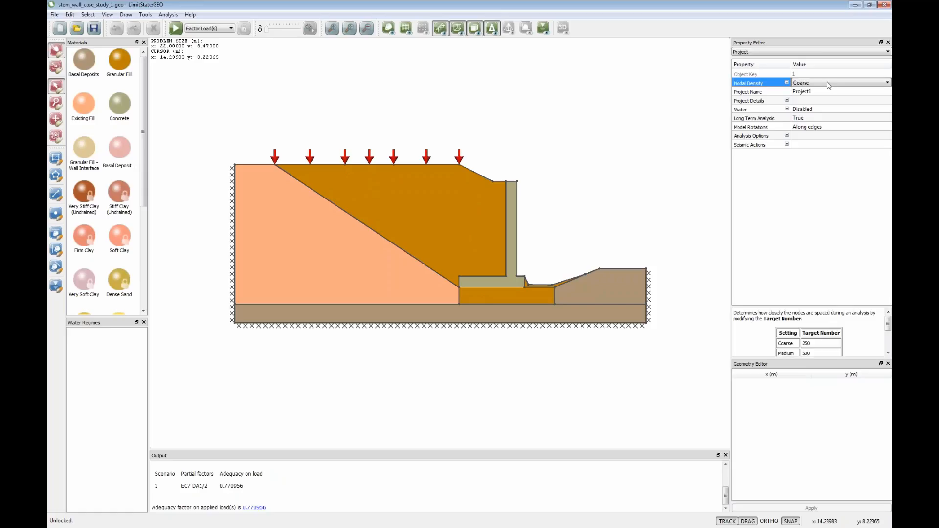
click(875, 83)
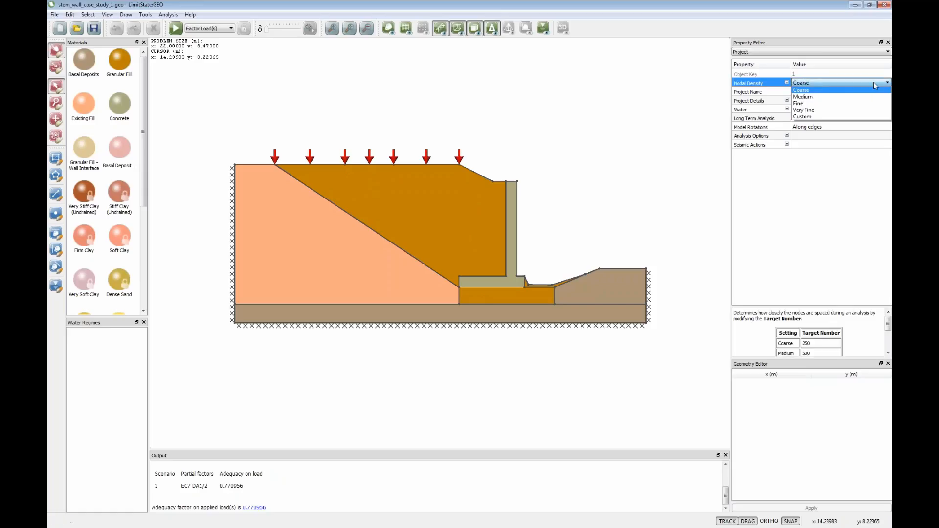
click(805, 97)
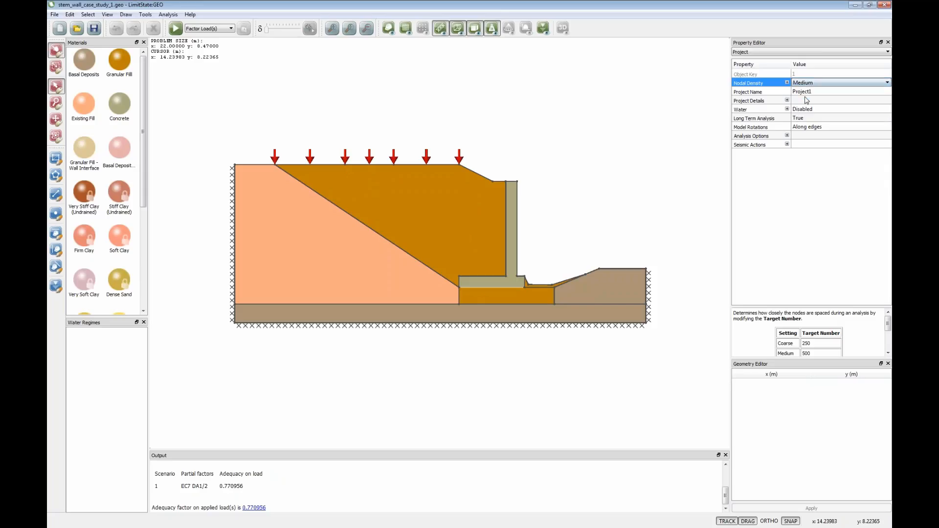
click(166, 14)
click(188, 66)
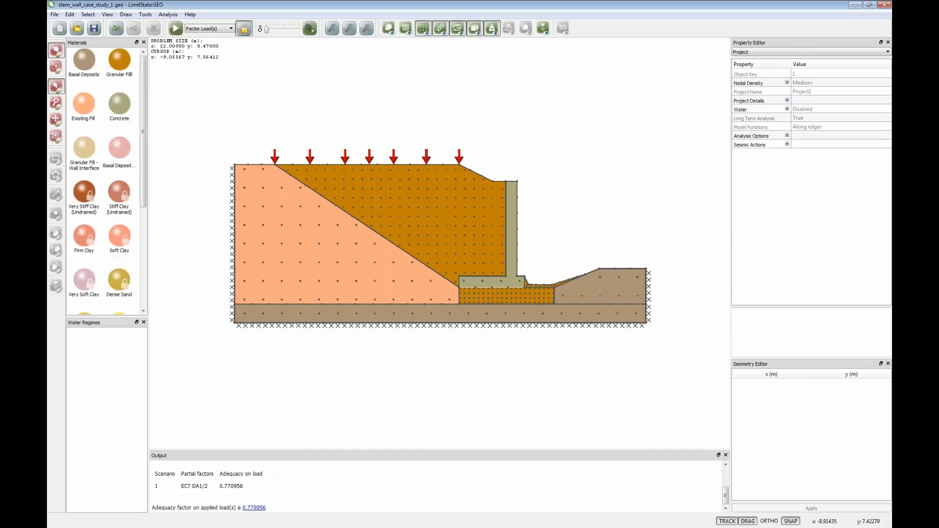